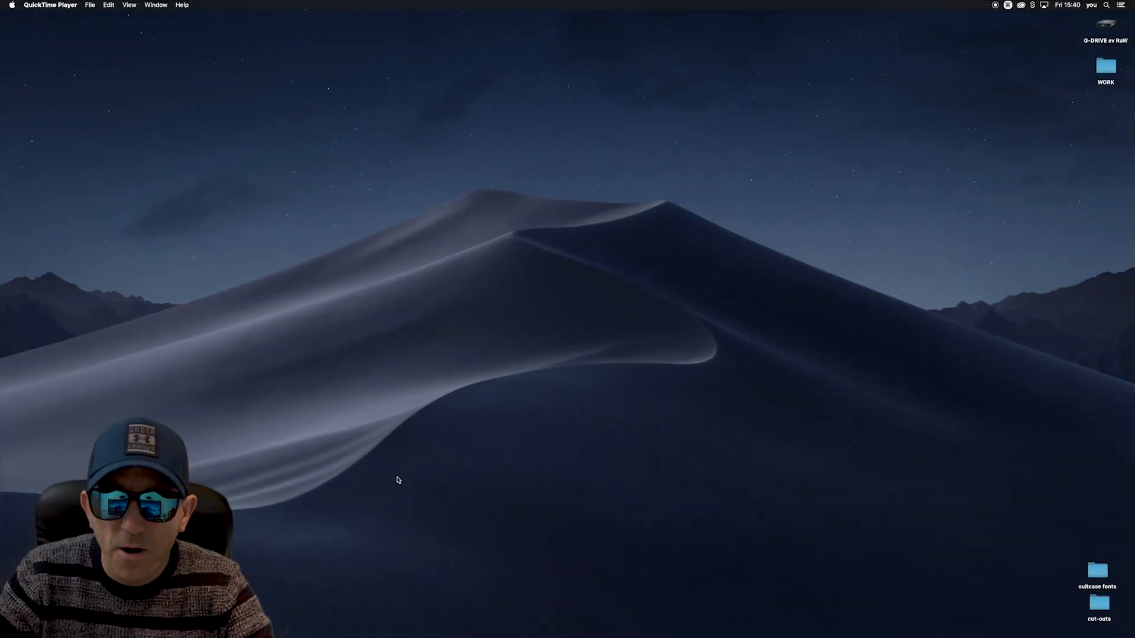
Launch Adobe Illustrator and create a new A4 portrait document, 210 × 297 mm, with one artboard.
mouse_move(448, 612)
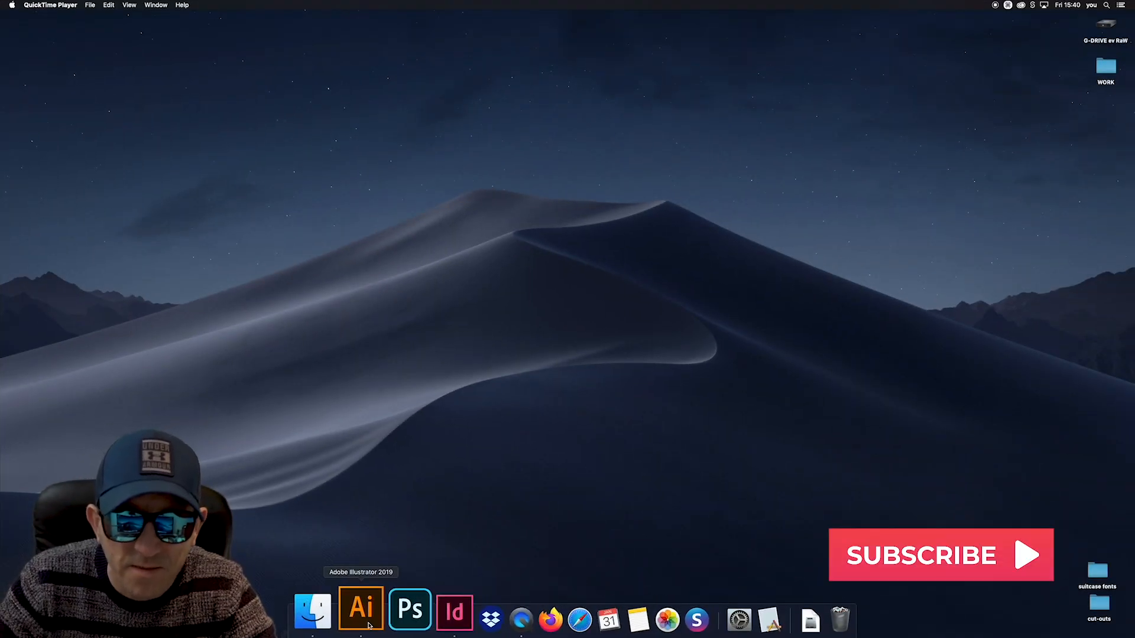
click(364, 612)
drag(590, 51, 598, 30)
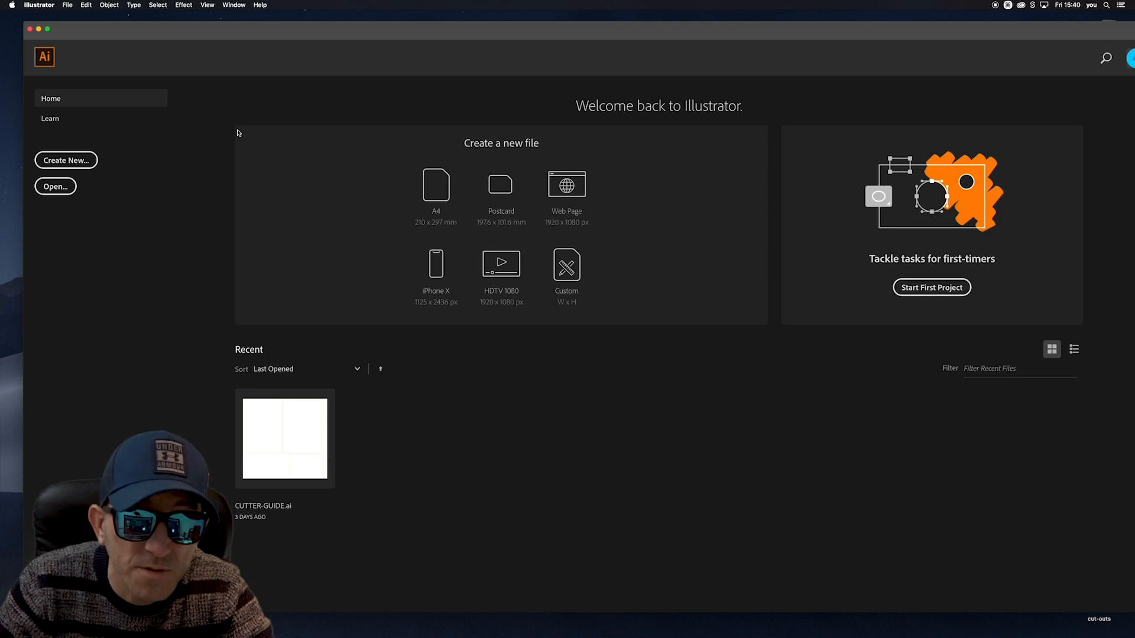
click(47, 161)
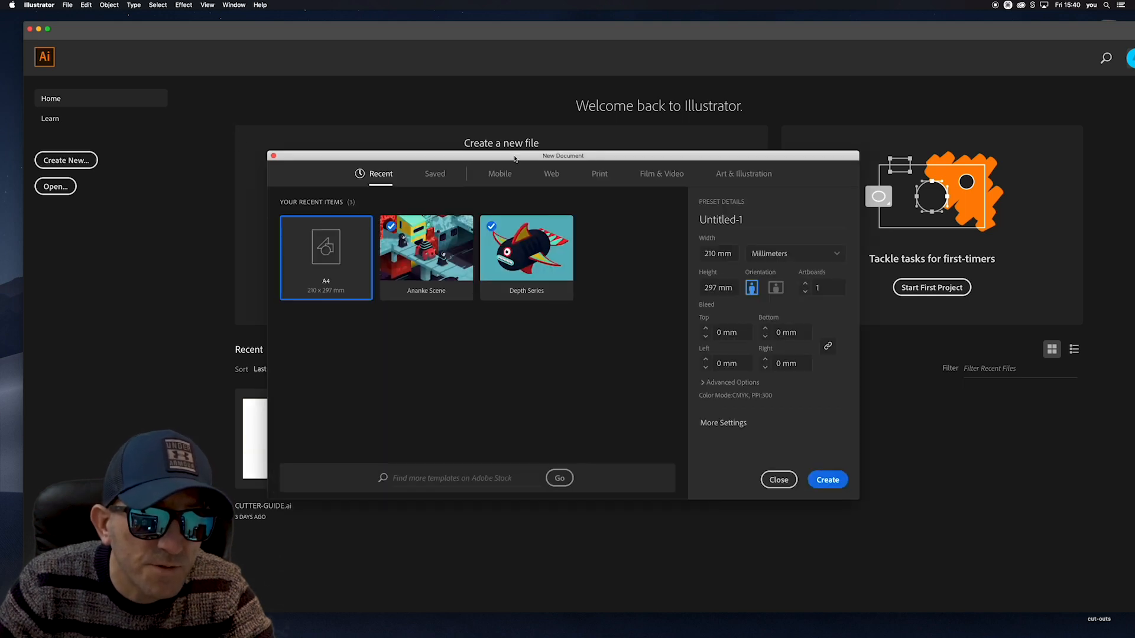
drag(564, 156, 445, 135)
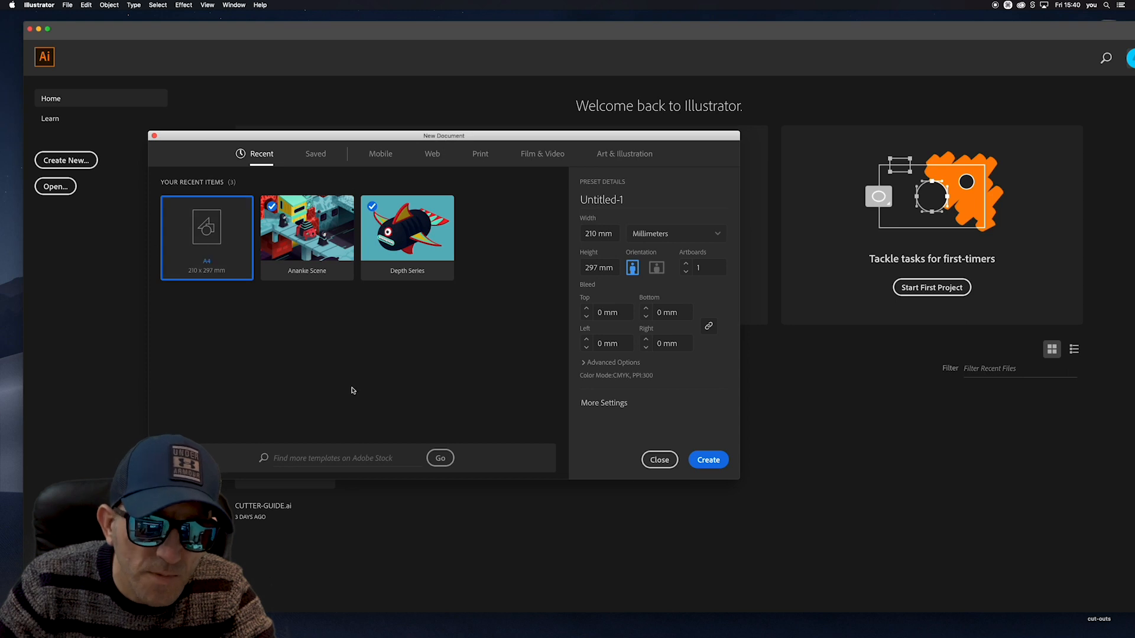
click(710, 462)
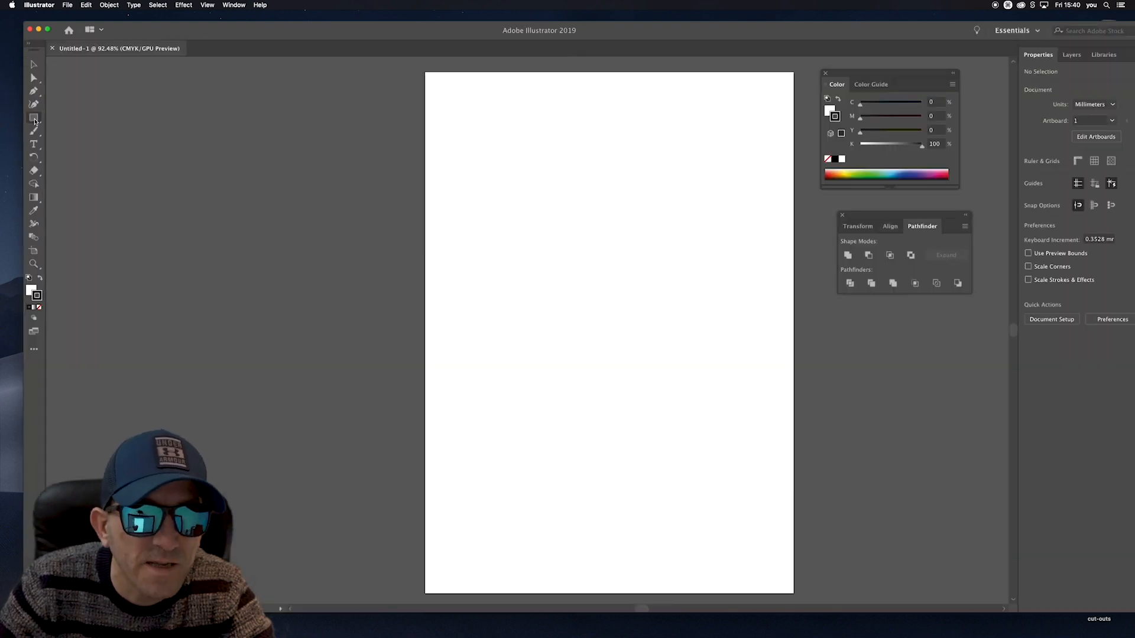
Start an exact-size rectangle on the artboard with a width of 210 mm and a height of 297 mm.
click(34, 118)
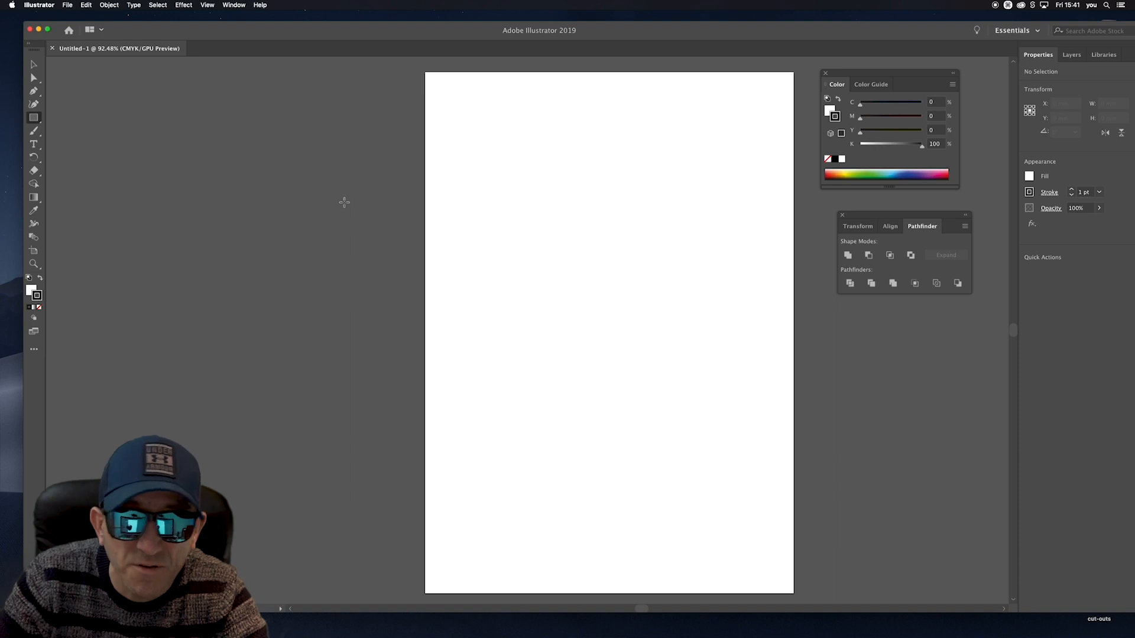
key(super+alt+space)
alt+super+click(449, 238)
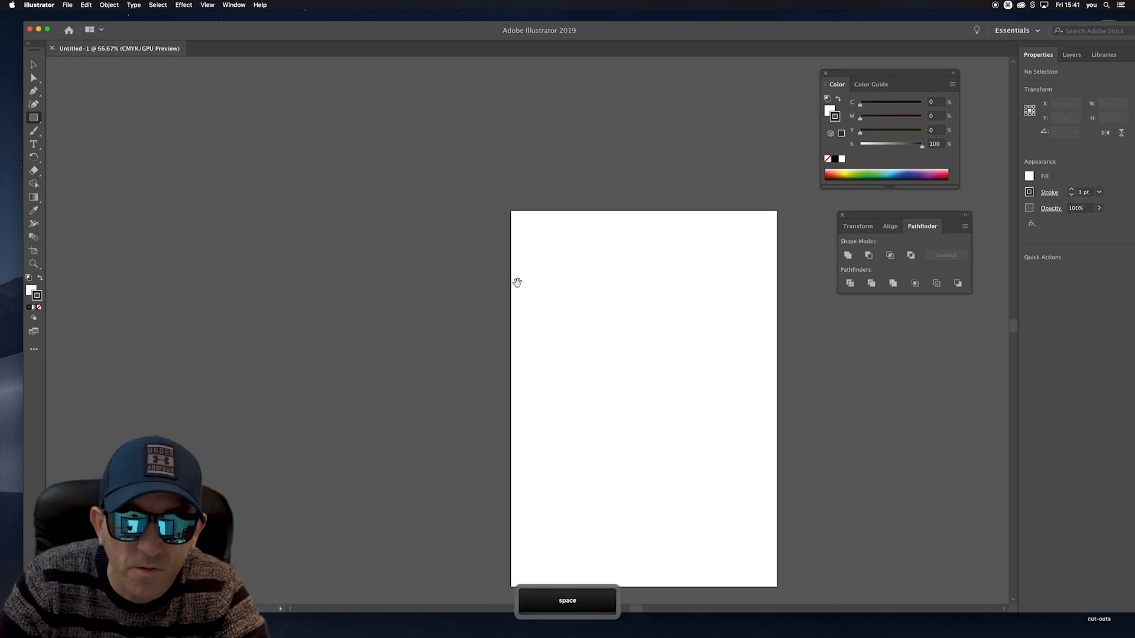
drag(509, 282, 279, 208)
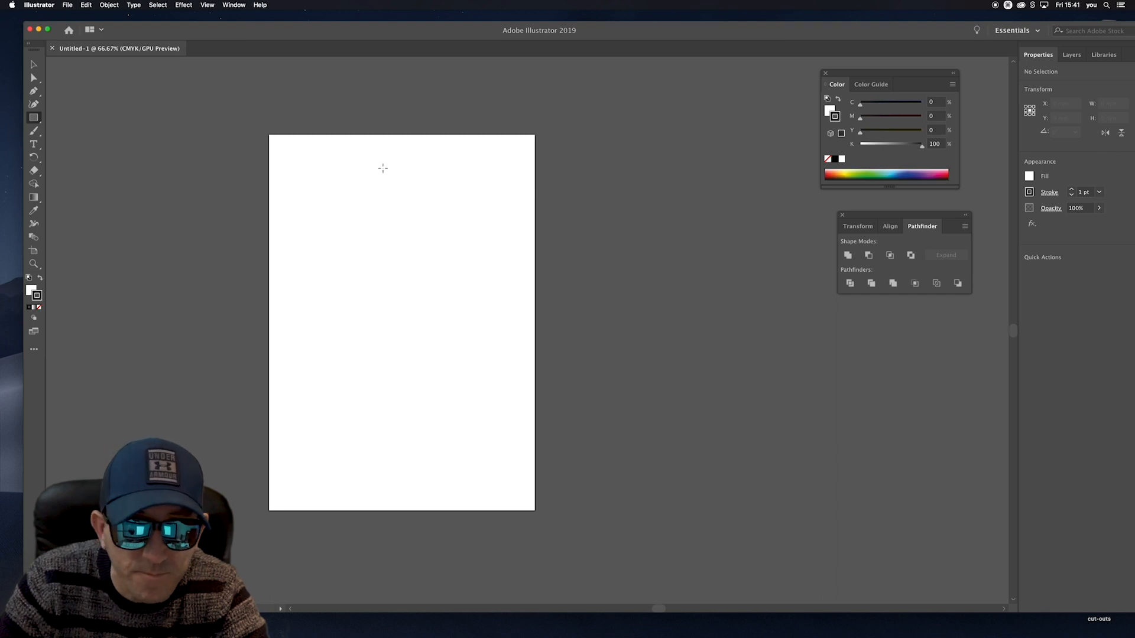
click(331, 151)
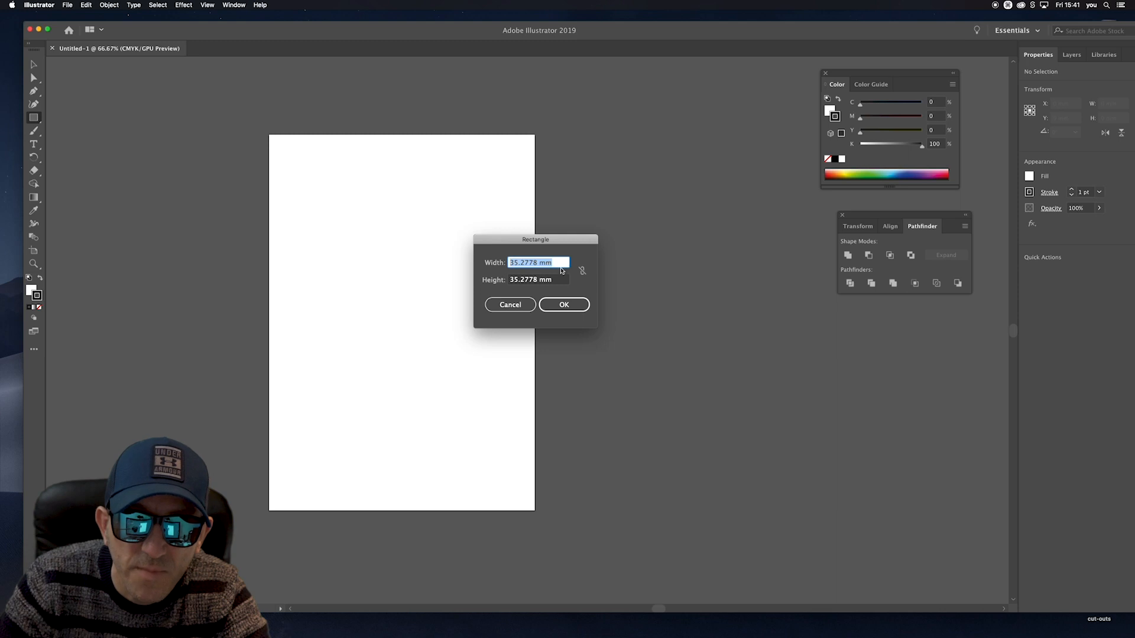
click(514, 305)
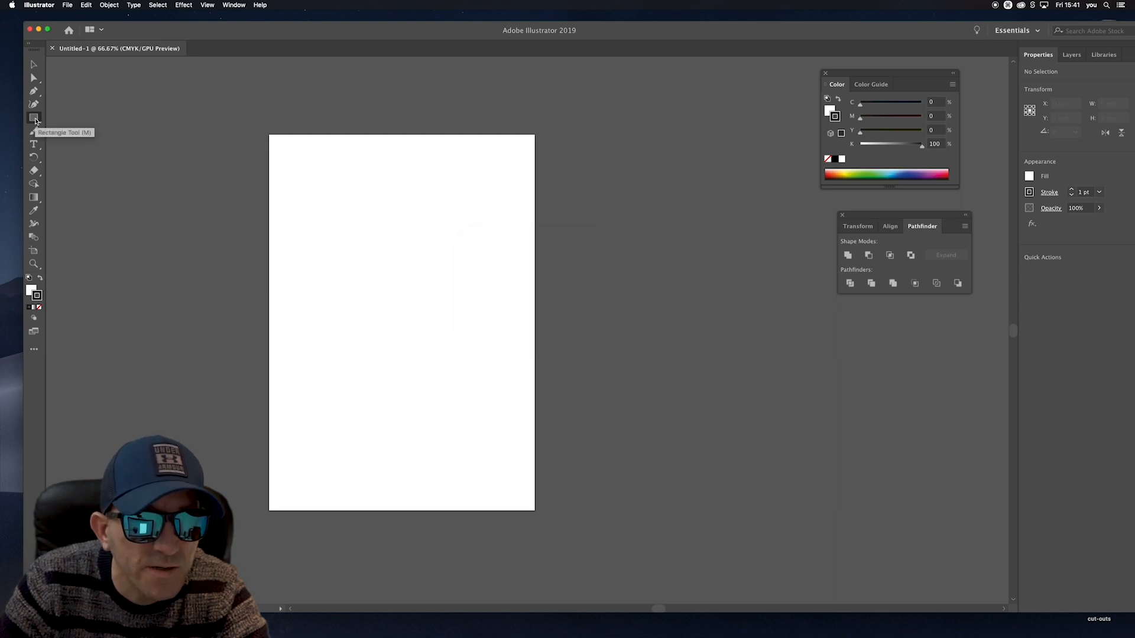
click(309, 178)
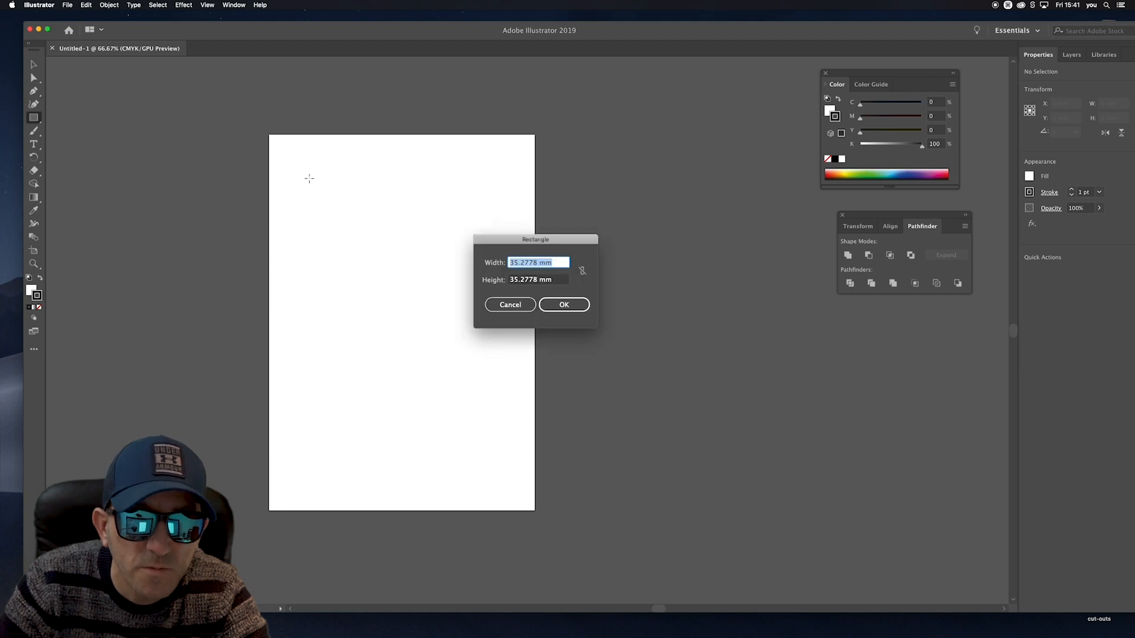
drag(574, 246, 518, 247)
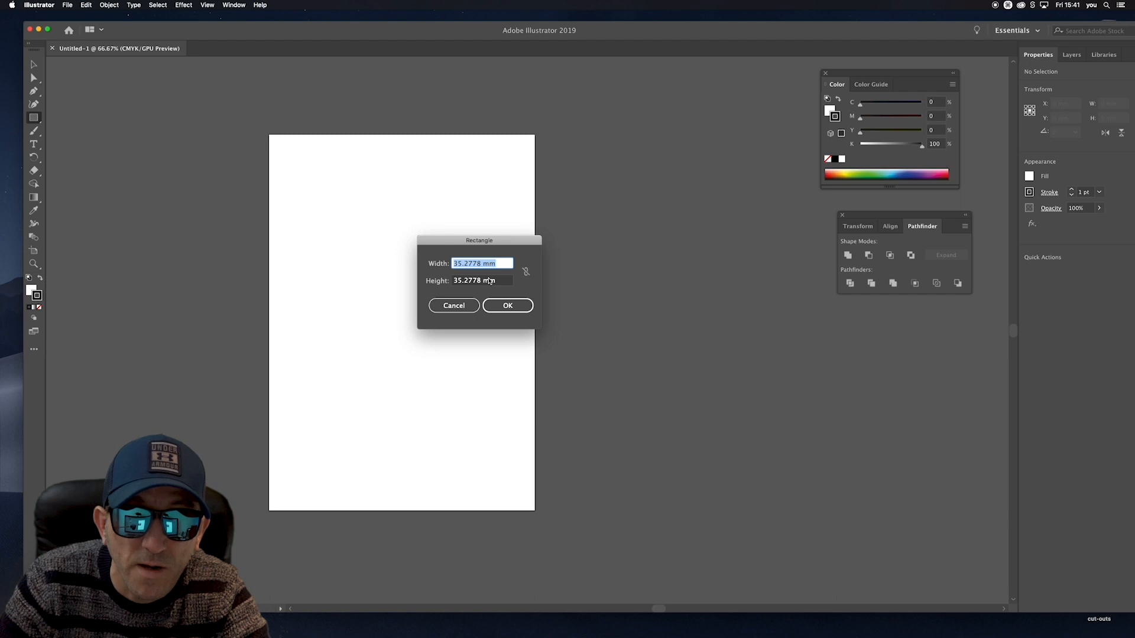
text(210)
key(Tab)
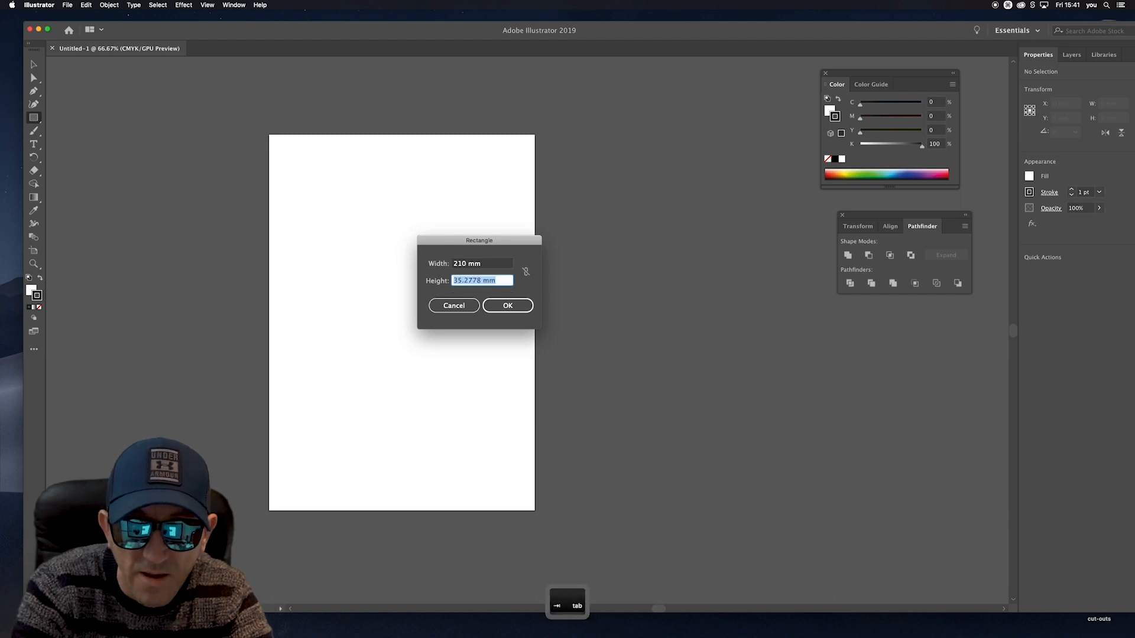
text(297)
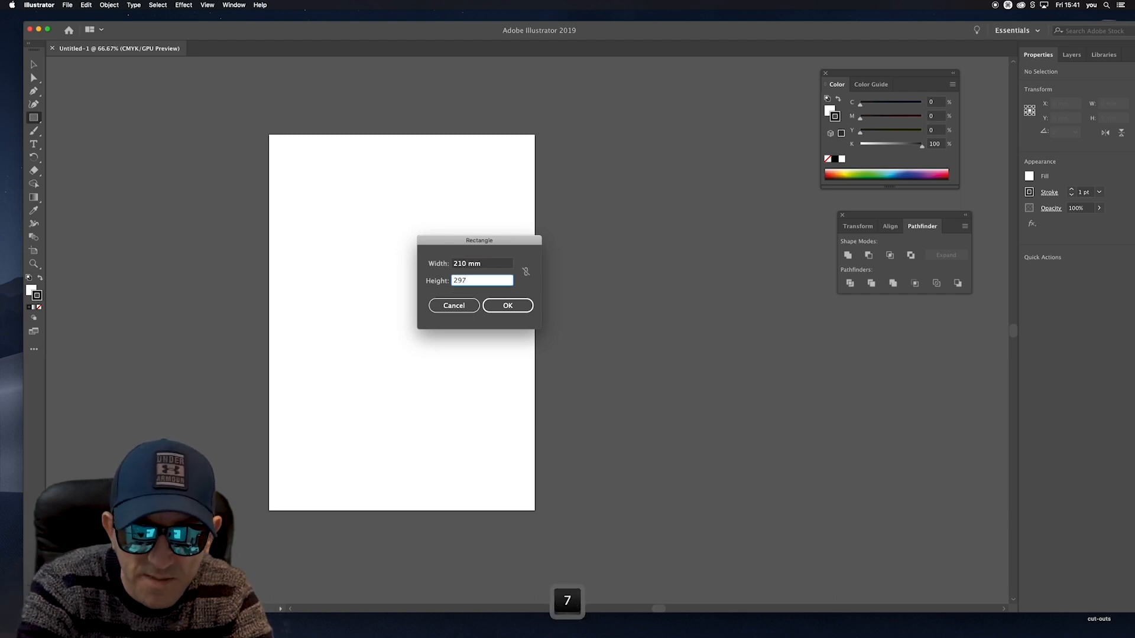
key(Tab)
click(502, 265)
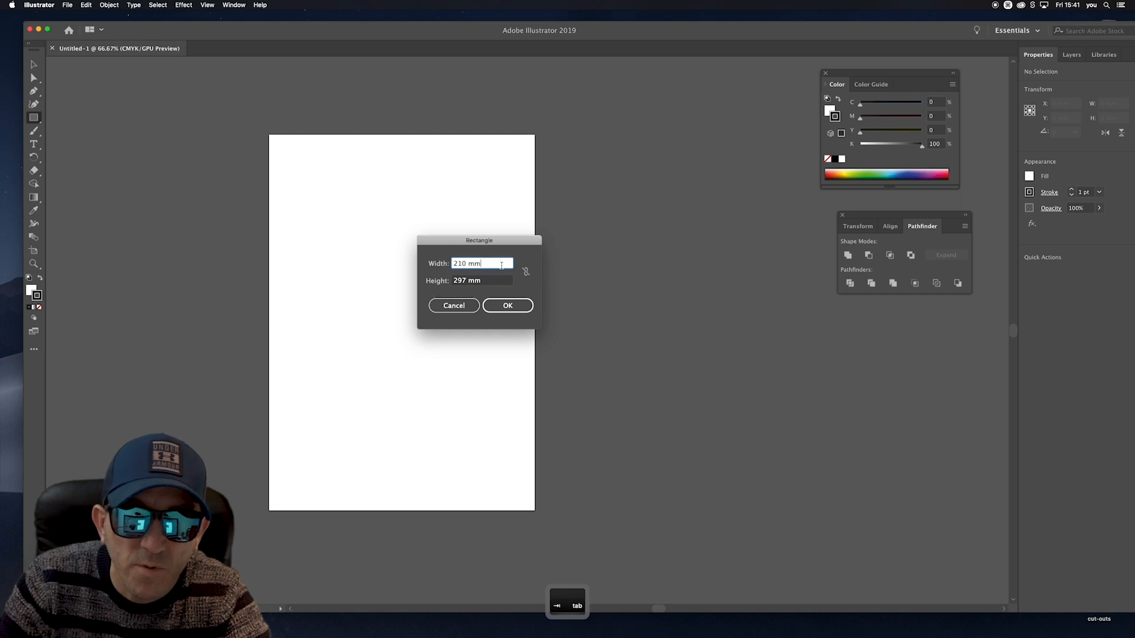
Change the rectangle's dimensions to 215 mm wide by 302 mm high and create it.
drag(501, 266, 406, 256)
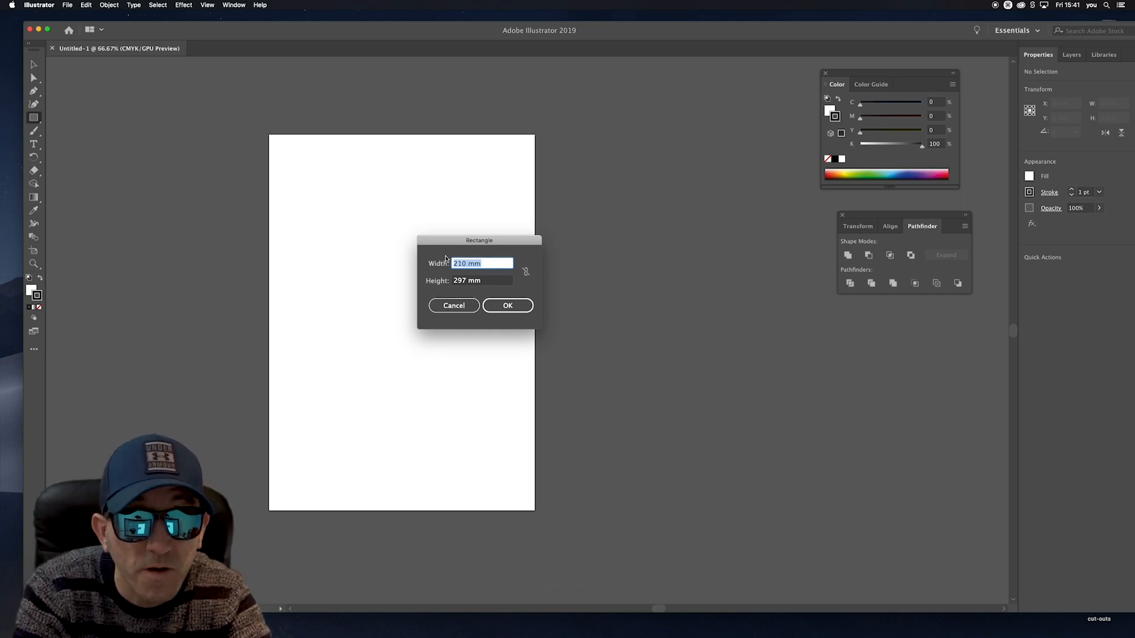
text(215)
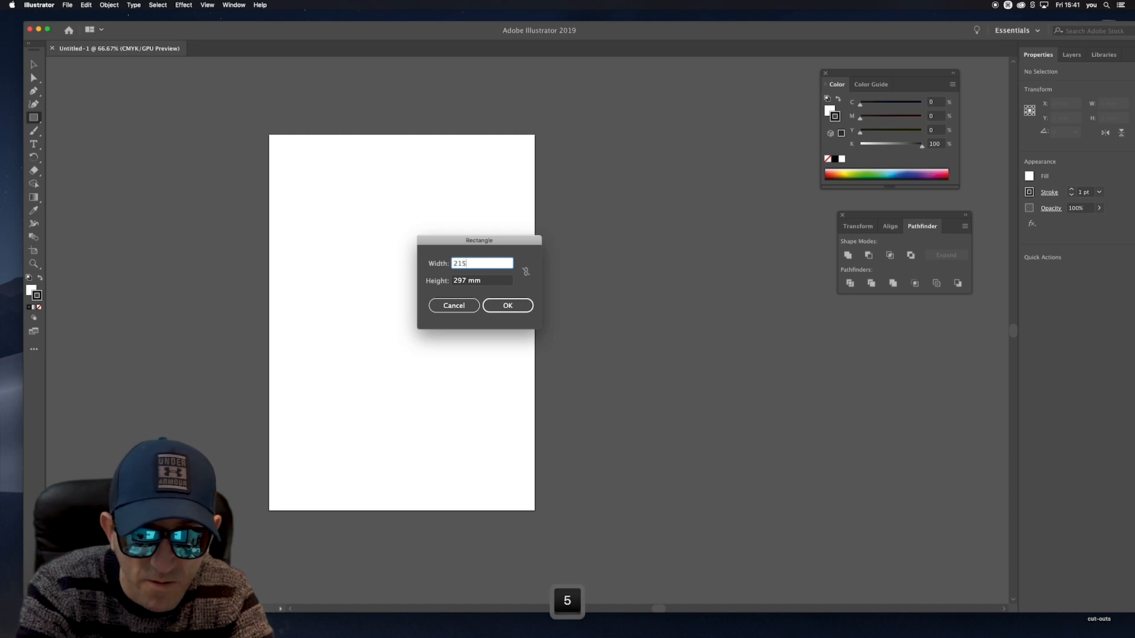
key(Tab)
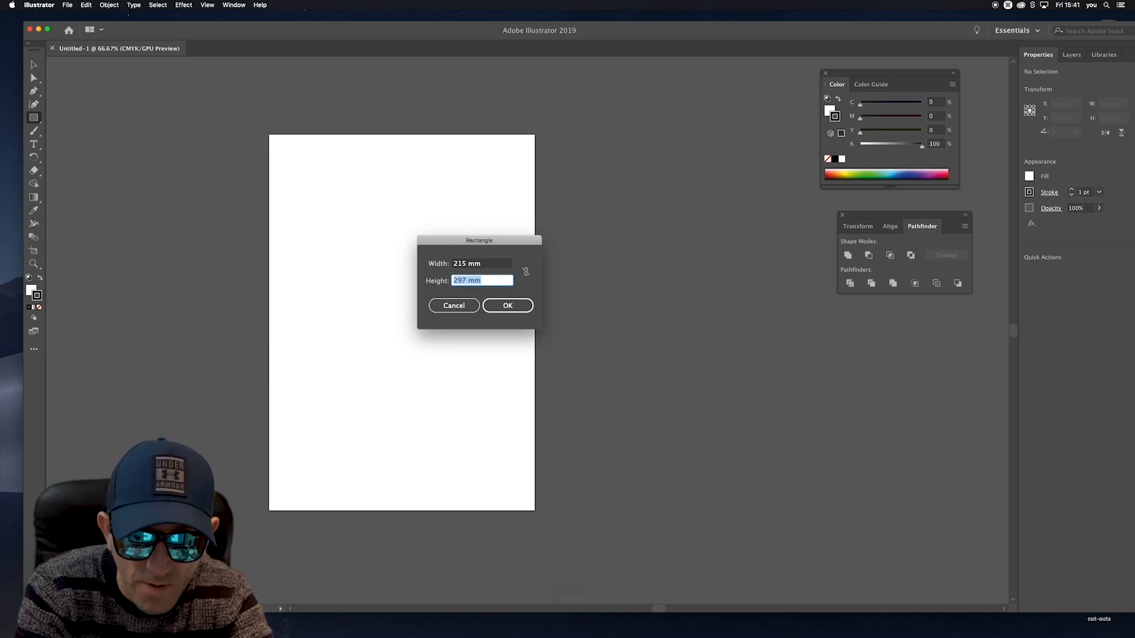
text(302)
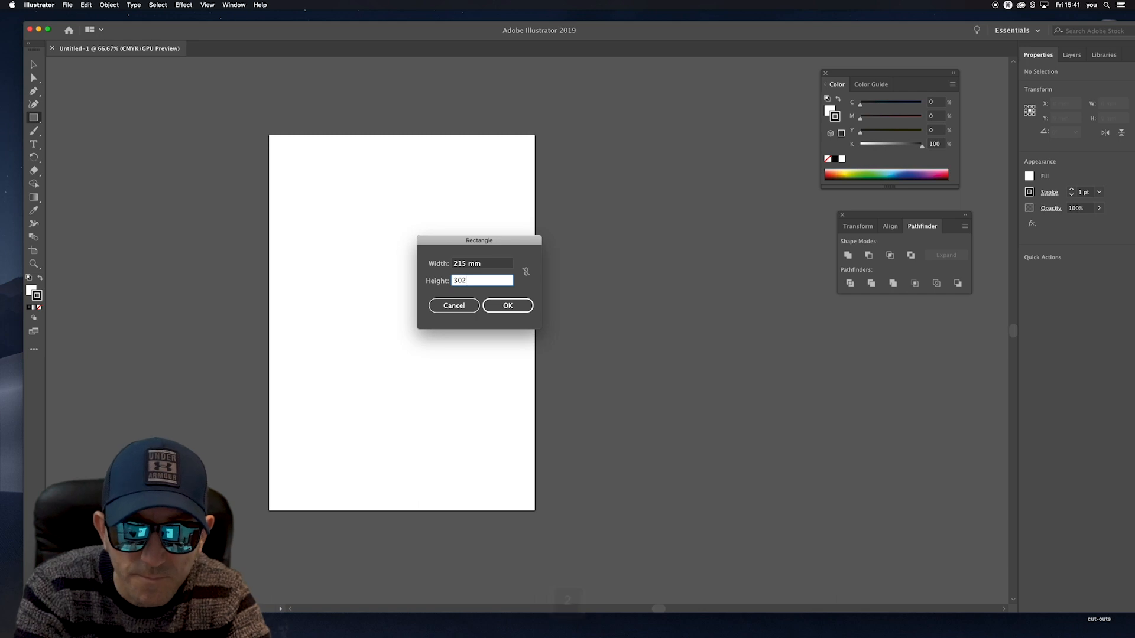
click(521, 309)
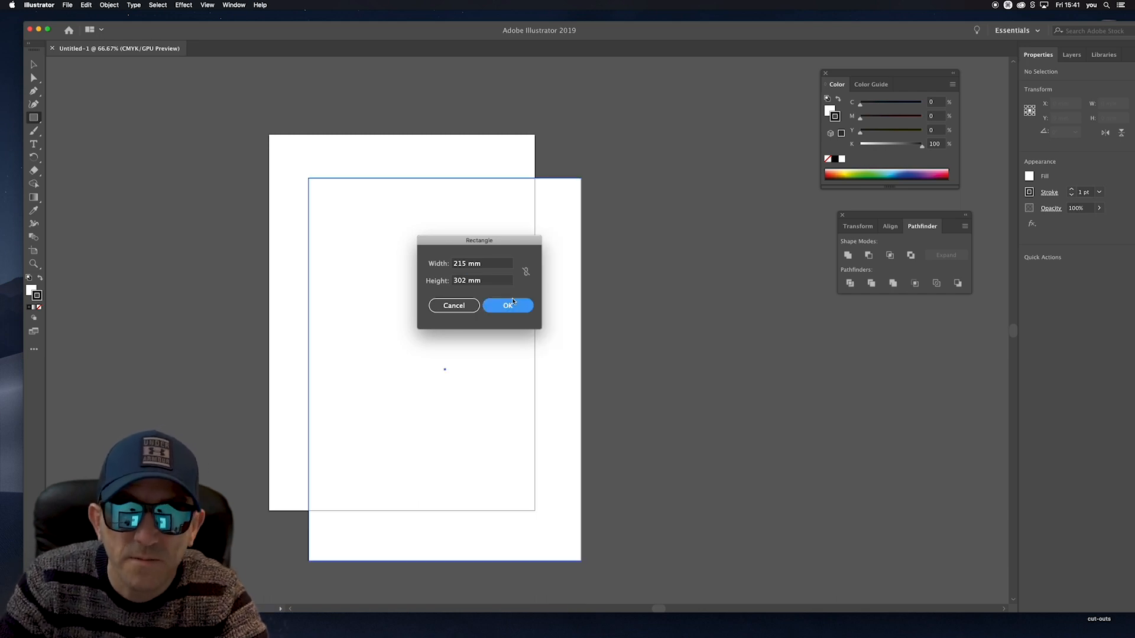
click(34, 65)
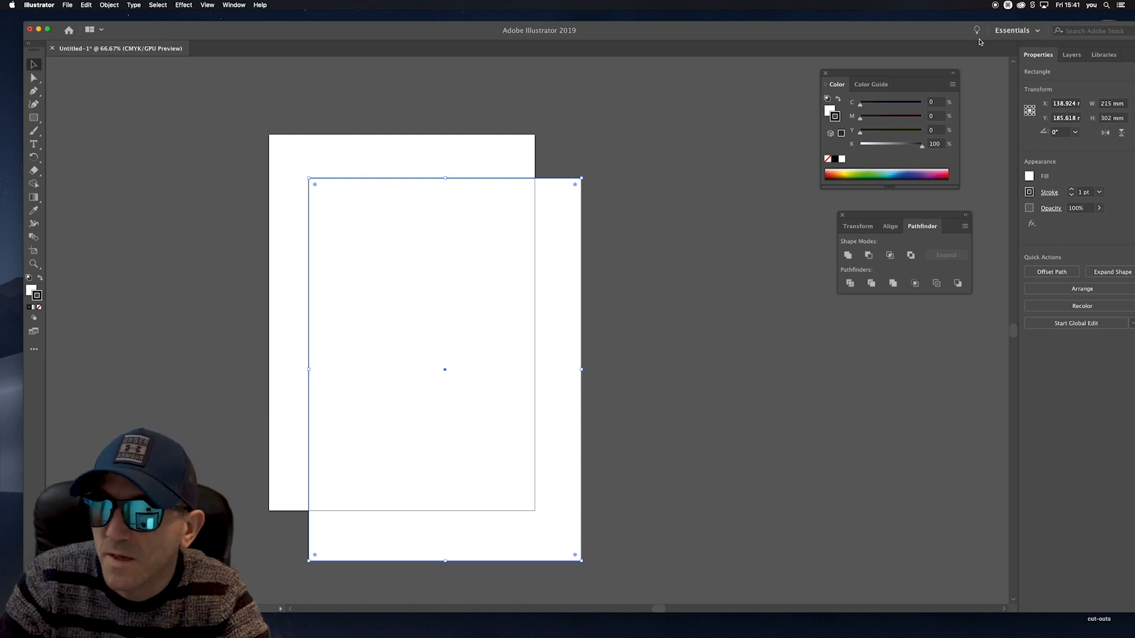
drag(954, 33, 944, 32)
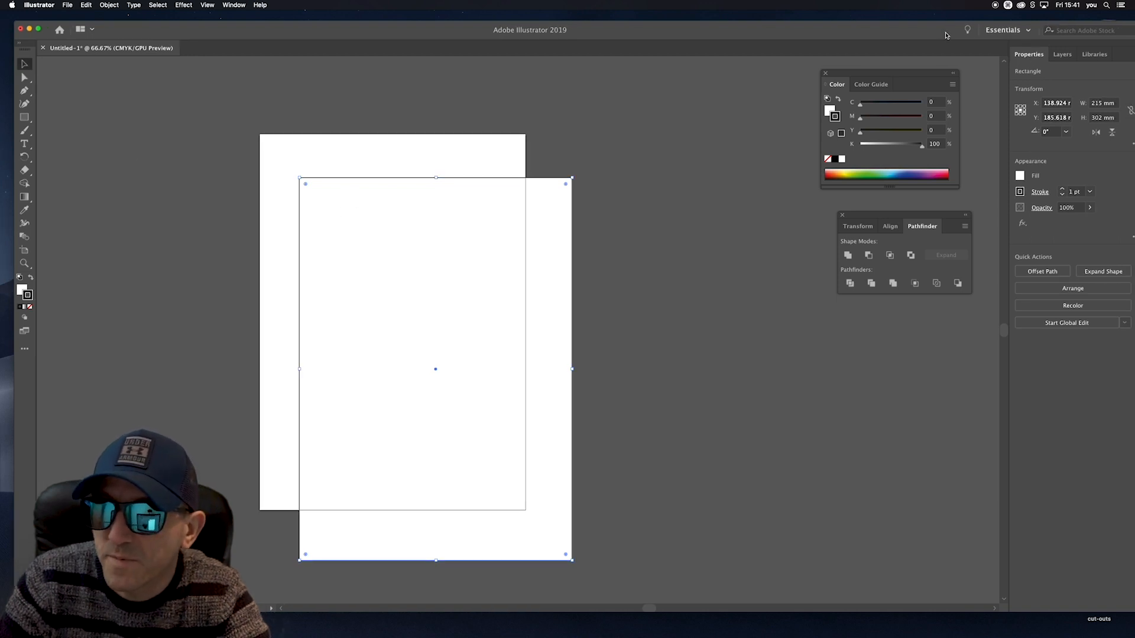
click(236, 5)
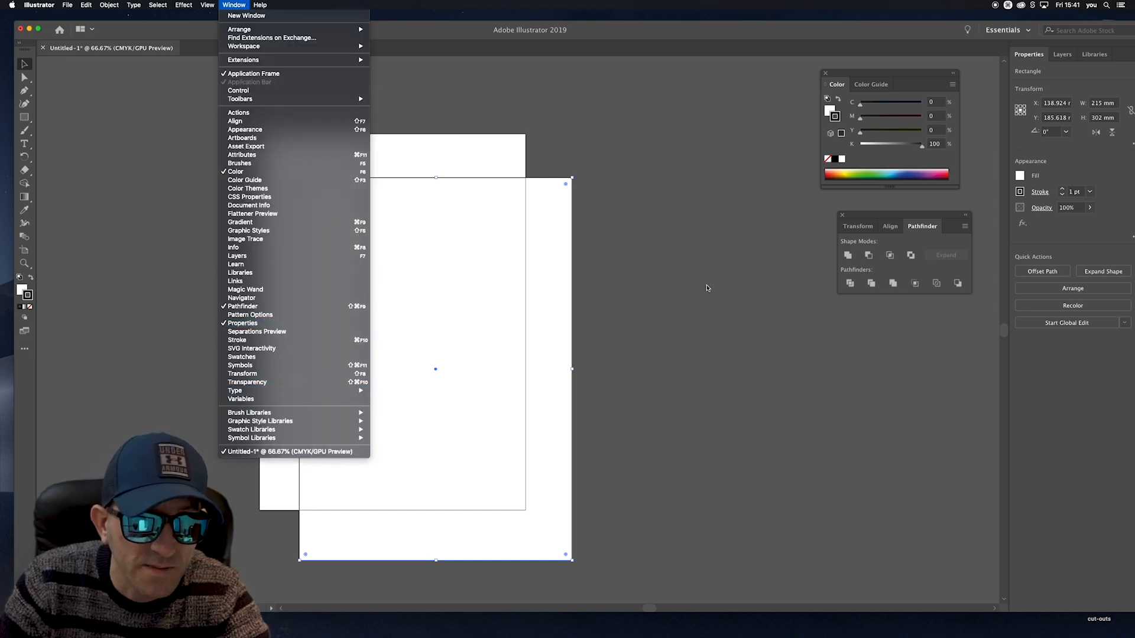
click(704, 388)
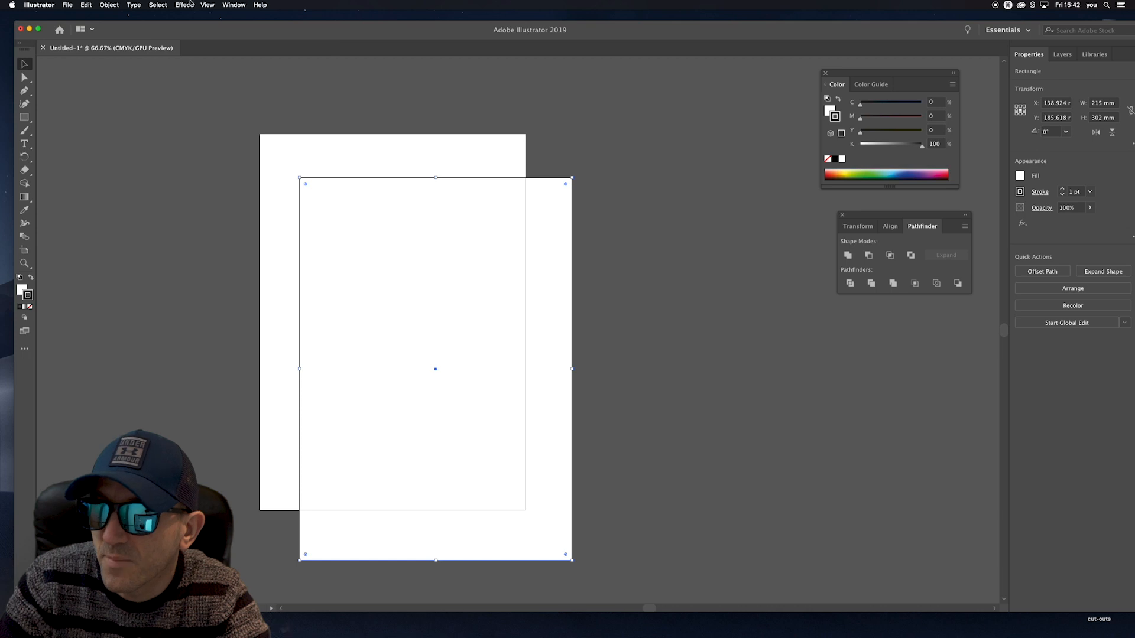
click(234, 4)
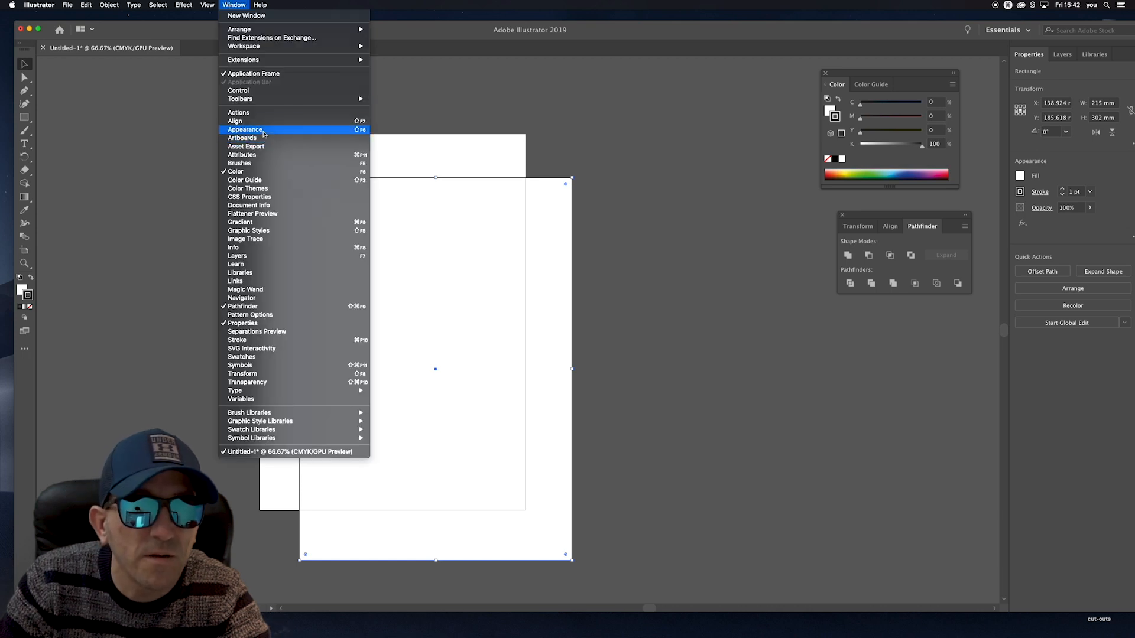
click(1041, 187)
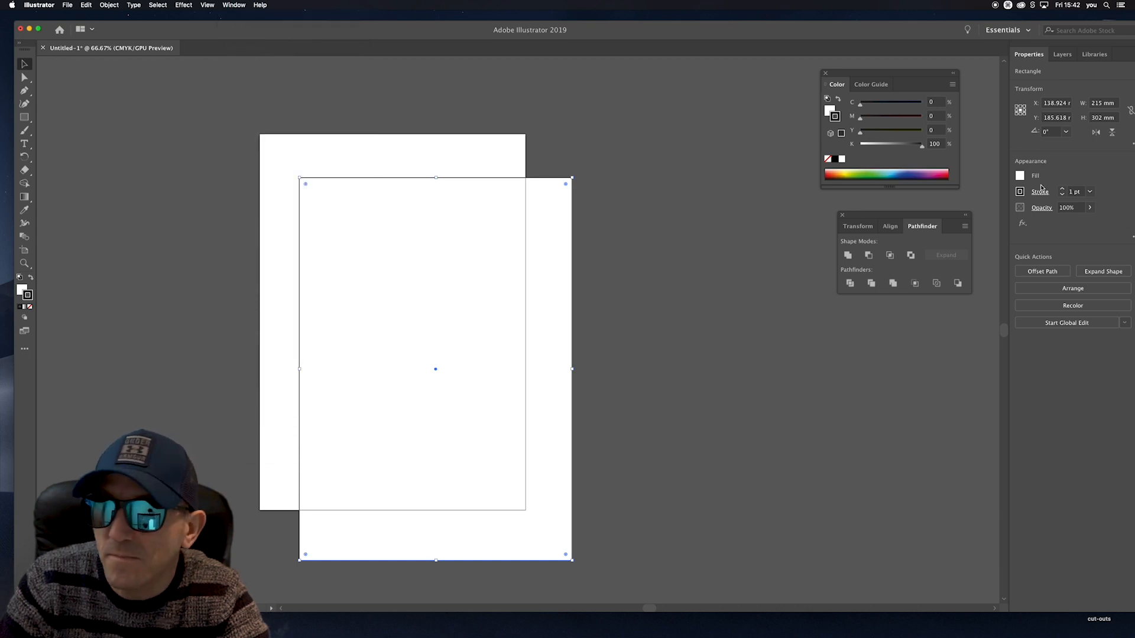
Give the rectangle a 0.5 pt stroke and remove its fill.
click(1090, 192)
click(1104, 215)
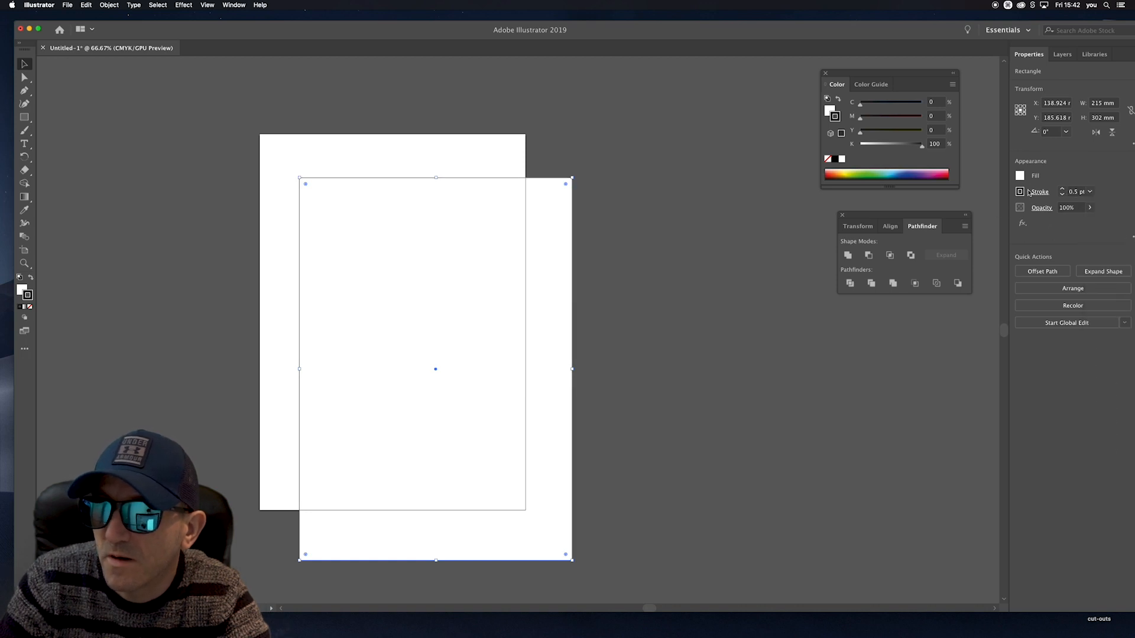
click(23, 289)
click(31, 308)
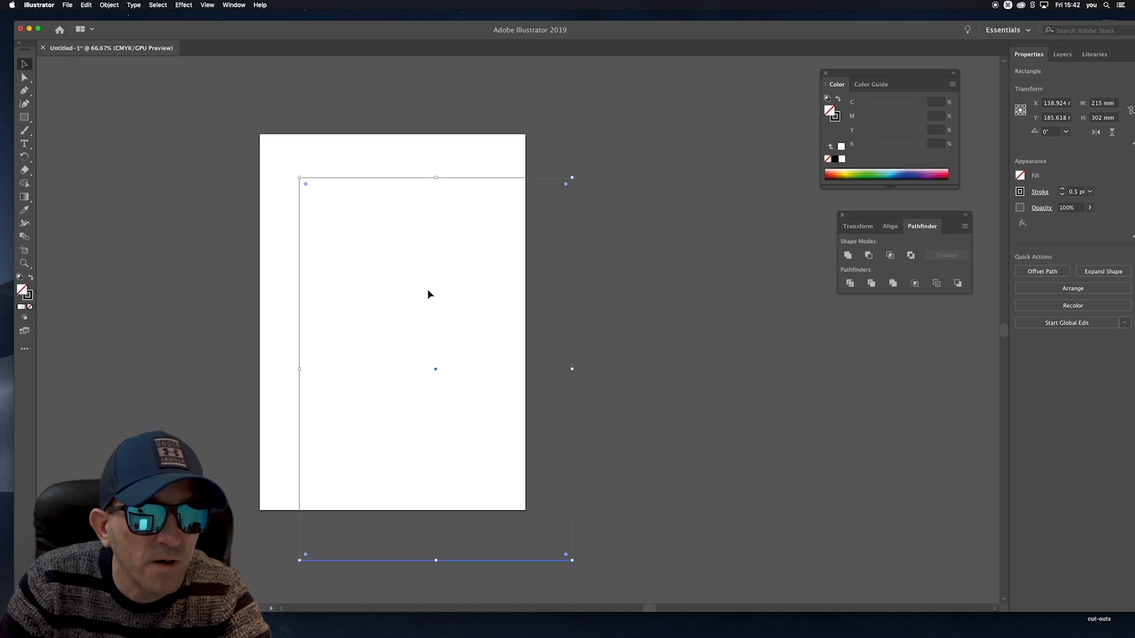
Move the rectangle off the artboard onto the empty canvas beside it, to about X 346 mm, Y 142 mm.
drag(401, 182, 384, 130)
key(space)
click(412, 123)
key(space)
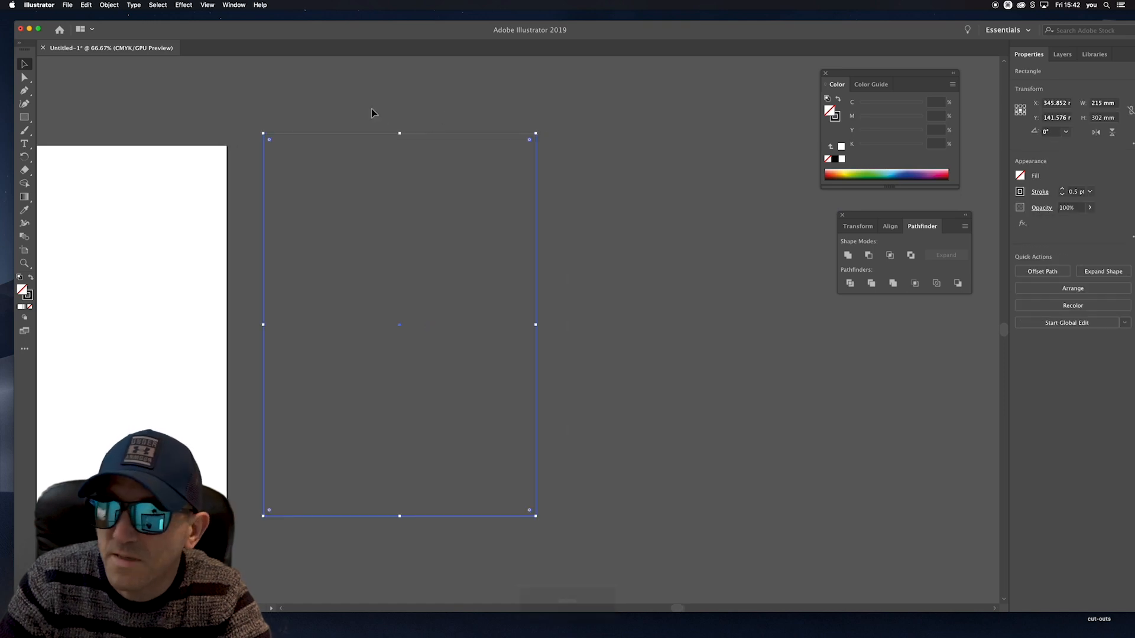
Try duplicating the rectangle with copy and paste, and undo the paste.
key(super)
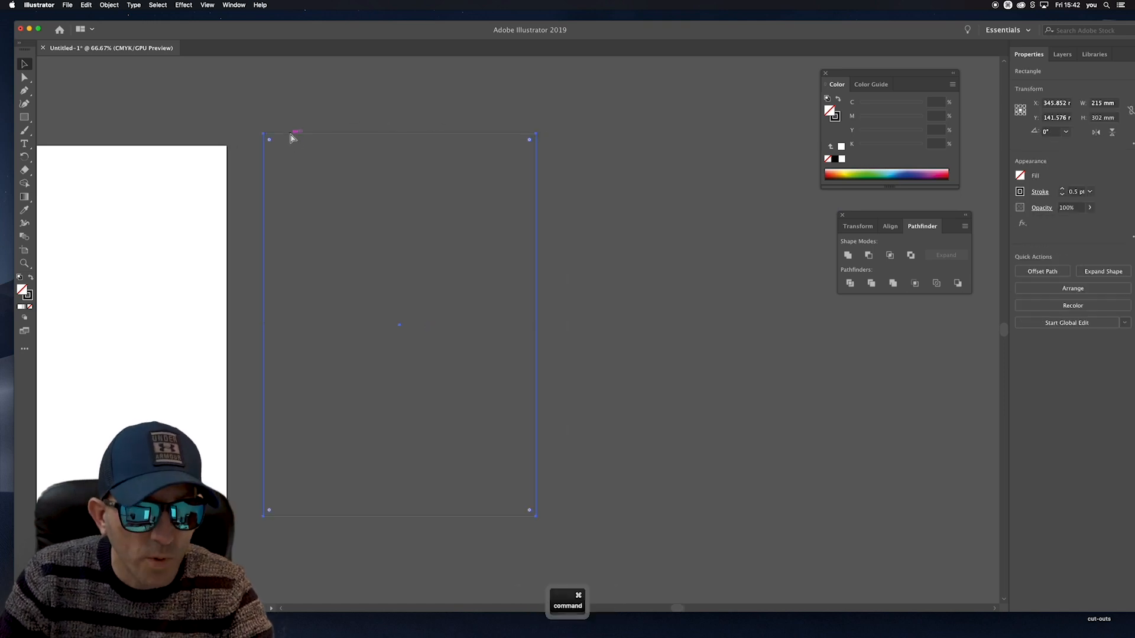
key(super)
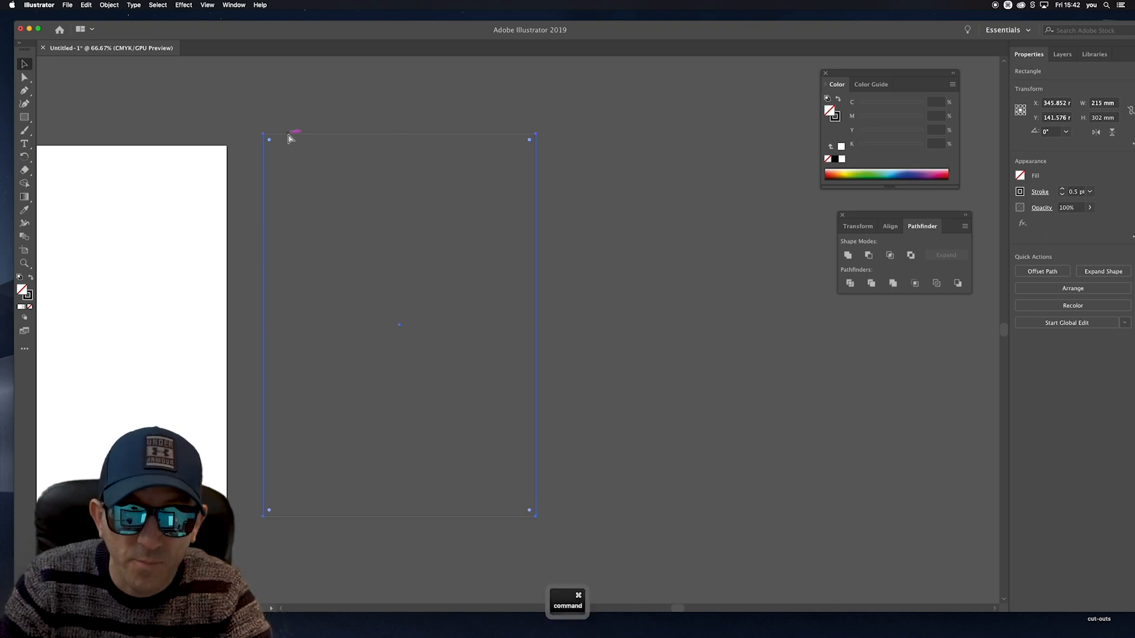
key(super+c)
key(super+v)
key(super+z)
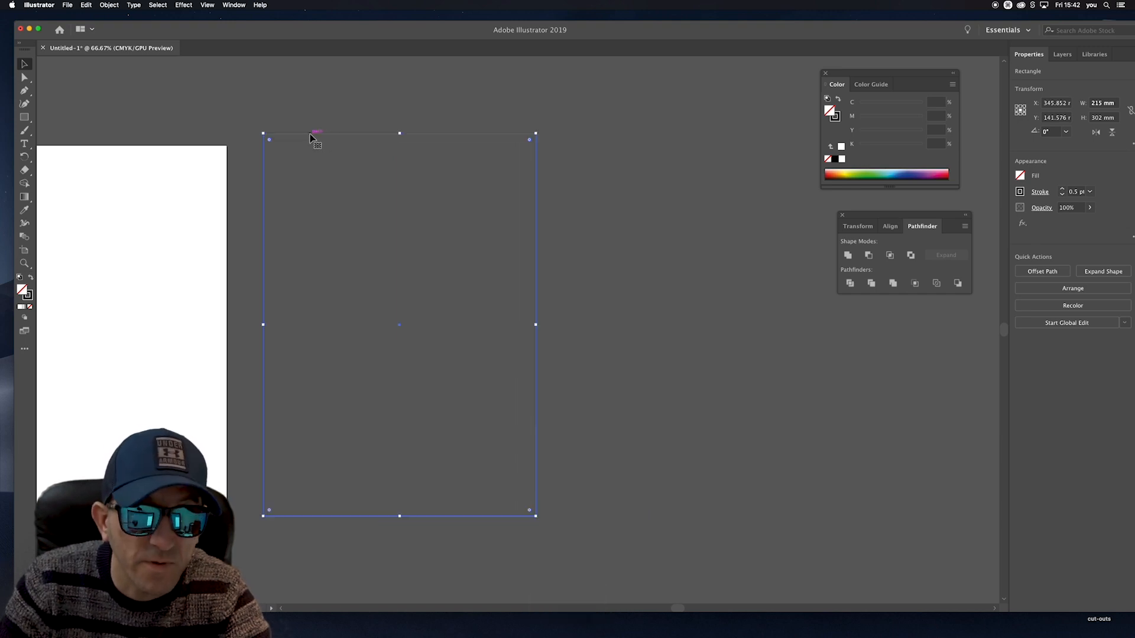
Duplicate the rectangle horizontally to about X 574 mm, leaving a narrow gap beside the original, and deselect it.
key(alt)
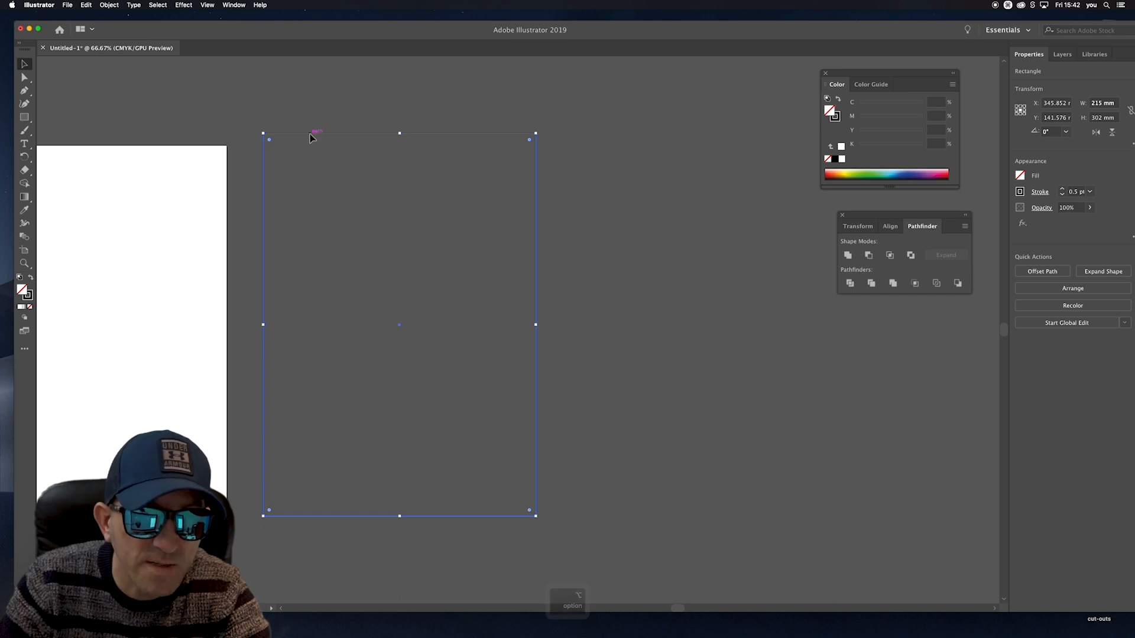
drag(312, 137, 601, 141)
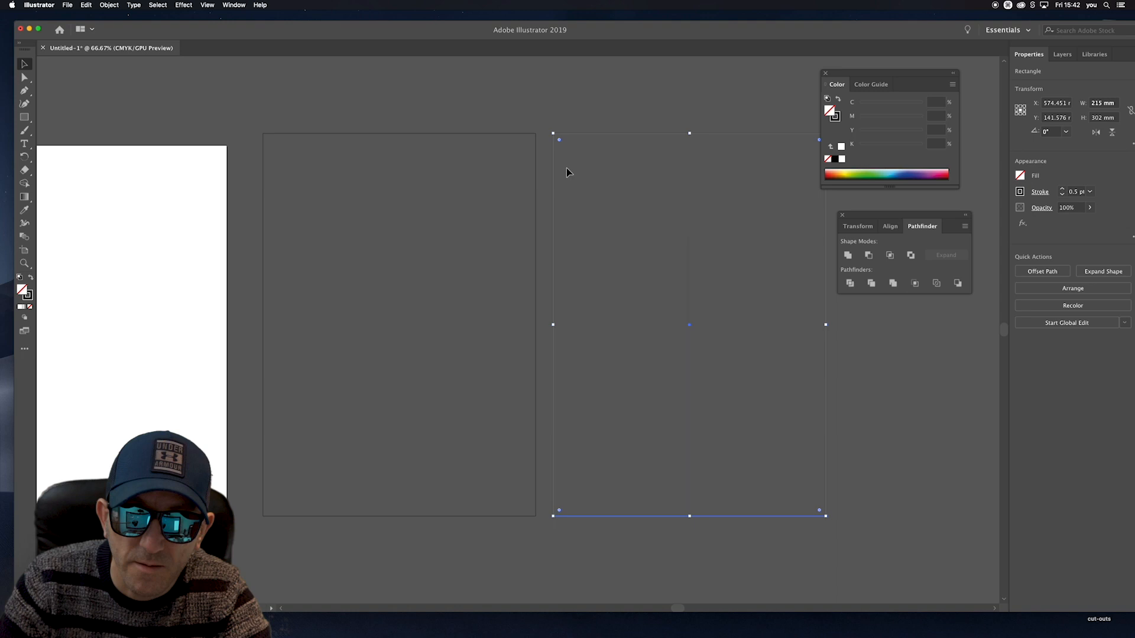
click(529, 93)
key(space)
drag(492, 160, 371, 138)
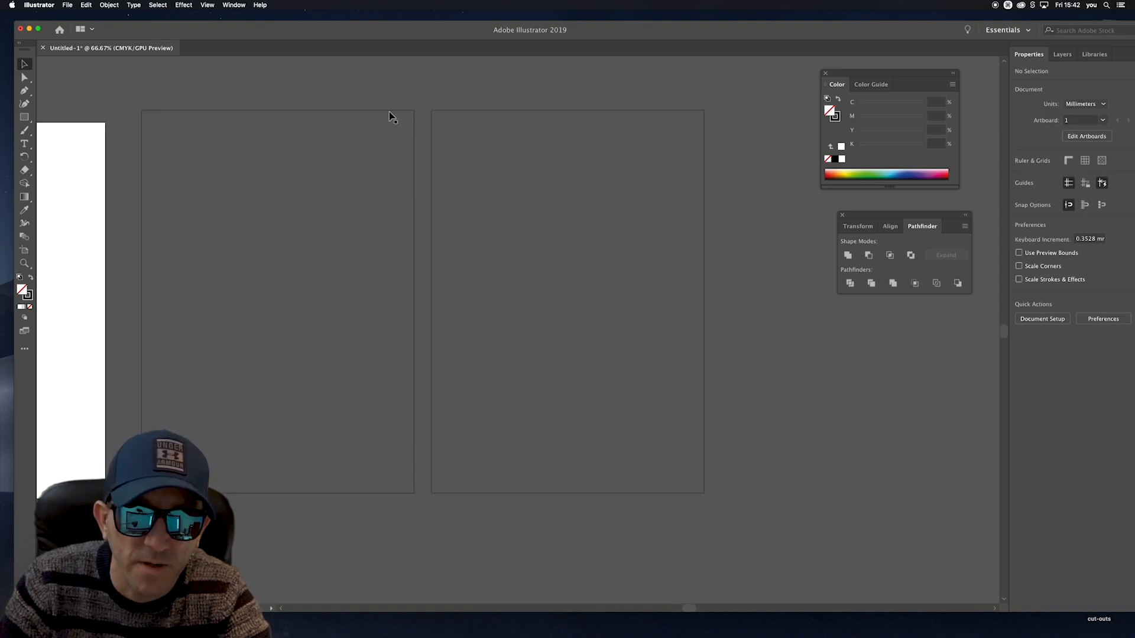
Create a 5 × 302 mm rectangle near the top of the gap between the two panels, and deselect it.
key(space)
super+click(414, 116)
drag(568, 314, 442, 146)
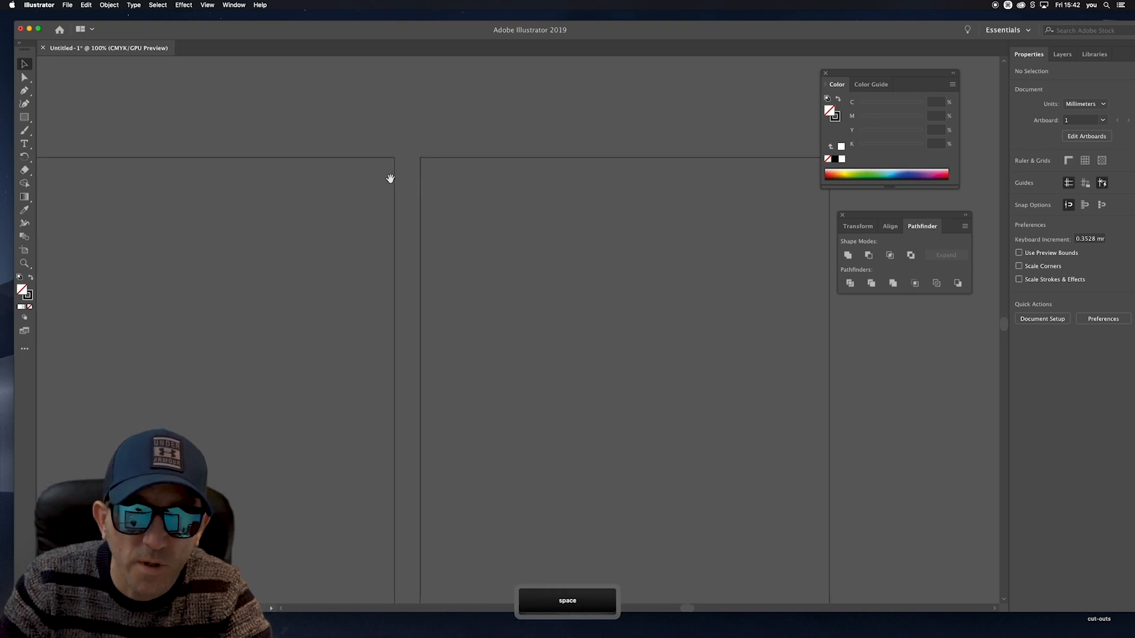
click(25, 117)
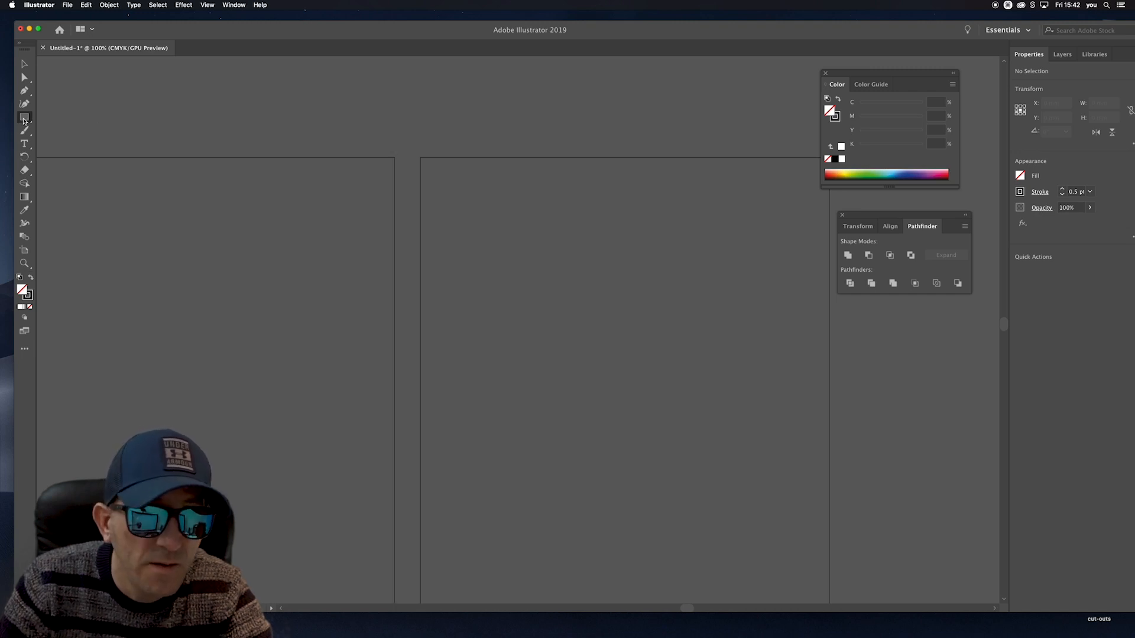
click(396, 144)
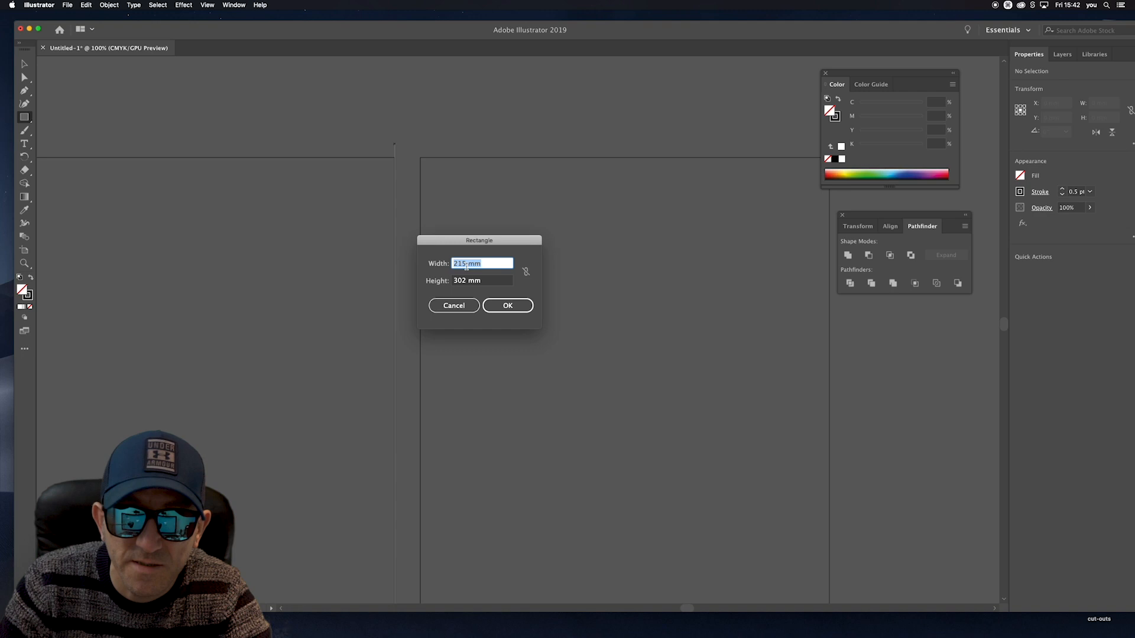
text(5)
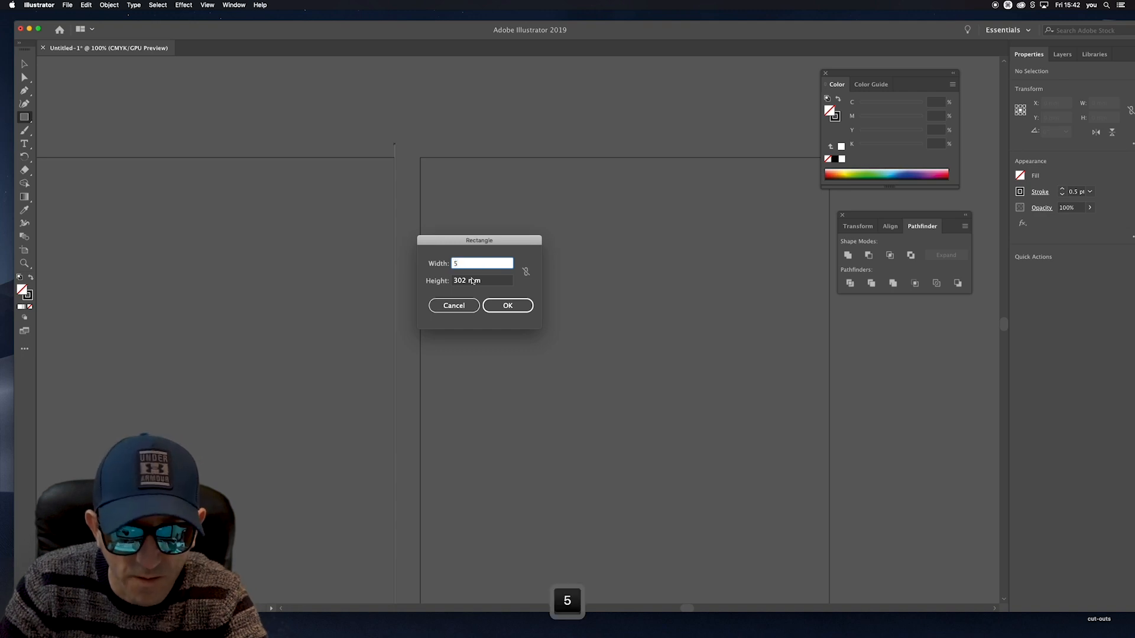
click(516, 303)
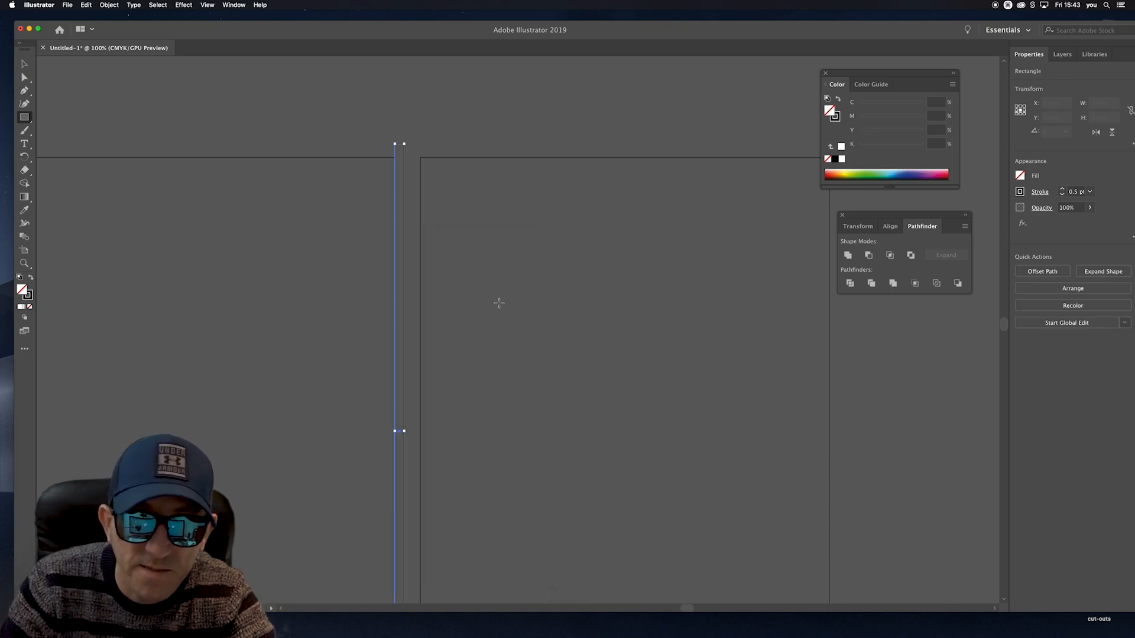
key(v)
click(425, 124)
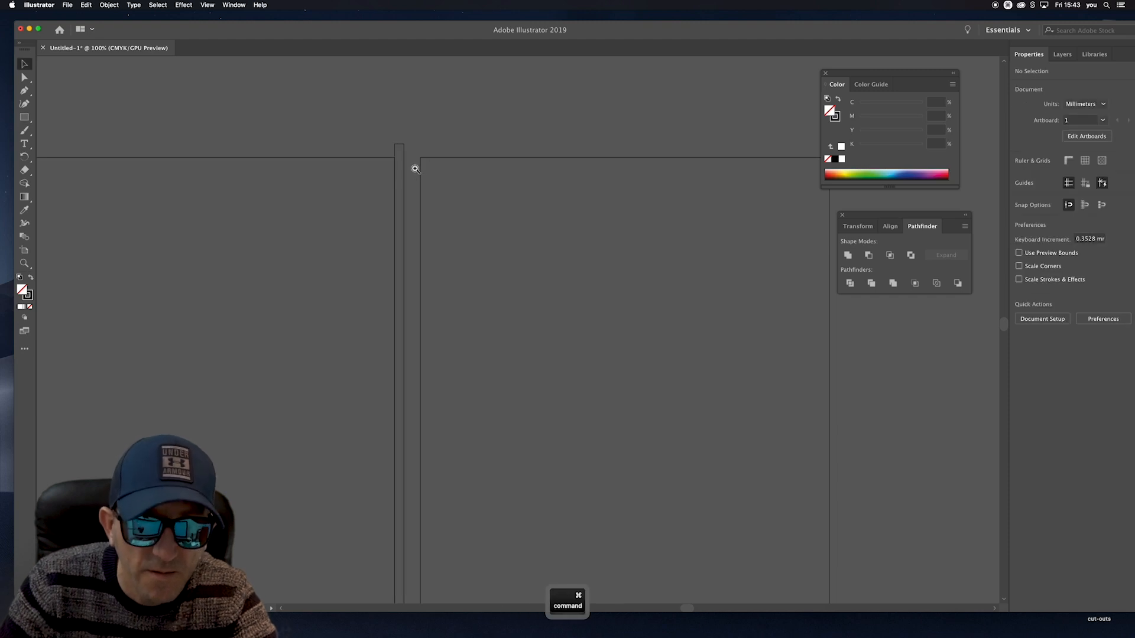
Snap the 5 × 302 mm strip to the inner edge of the left panel with their top edges aligned, and deselect it.
key(super+equal)
drag(553, 347, 469, 197)
key(super+space)
click(419, 195)
click(474, 174)
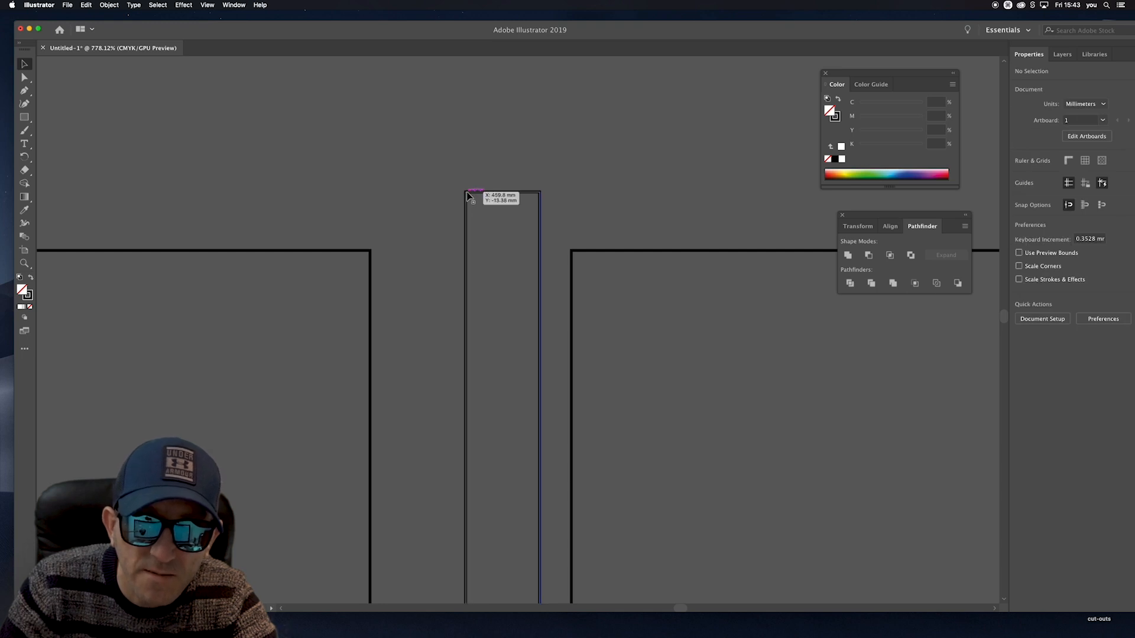
drag(468, 196, 370, 252)
click(419, 218)
Move the right panel flush against the 5 mm strip with the top edges aligned, closing the gap.
key(space)
drag(481, 236, 446, 125)
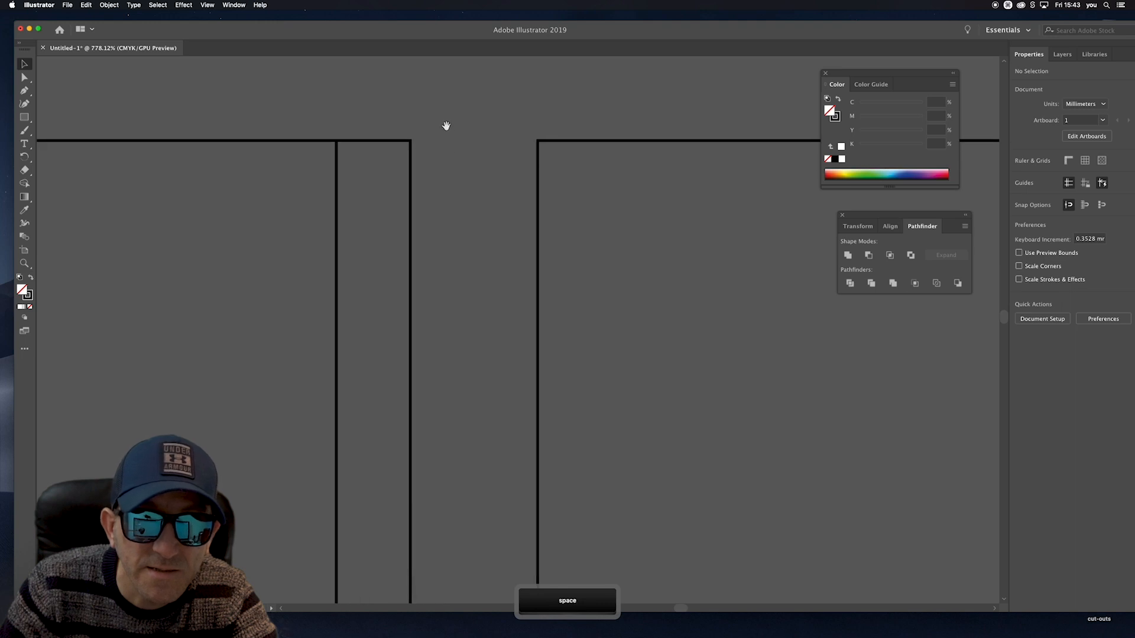
drag(537, 141, 414, 145)
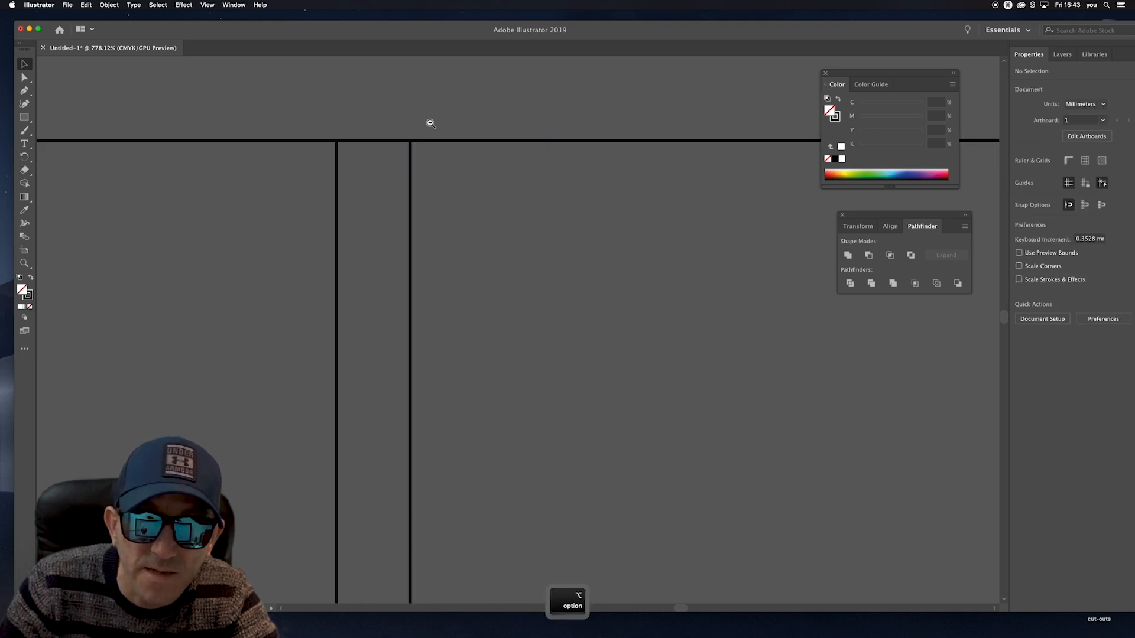
alt+super+click(425, 127)
alt+super+click(488, 233)
alt+super+click(488, 233)
drag(553, 366, 363, 159)
alt+super+click(497, 322)
alt+super+click(500, 321)
alt+super+click(509, 322)
drag(523, 365, 418, 154)
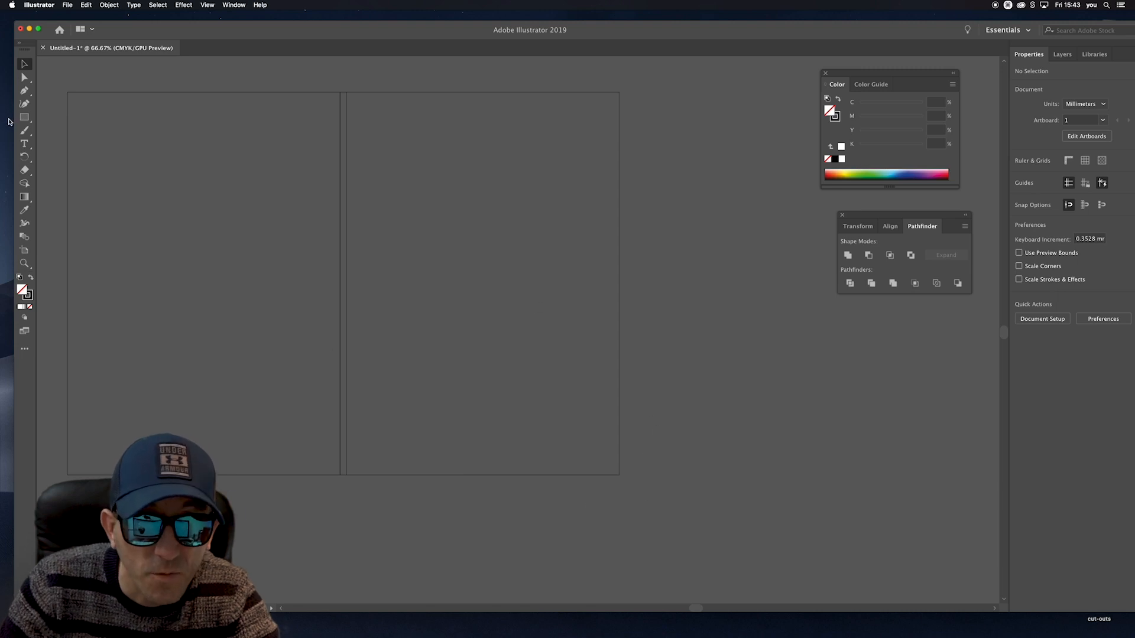
Draw a trial rectangle about 176 × 140 mm inward from the right panel's lower outer corner, and undo it.
click(27, 119)
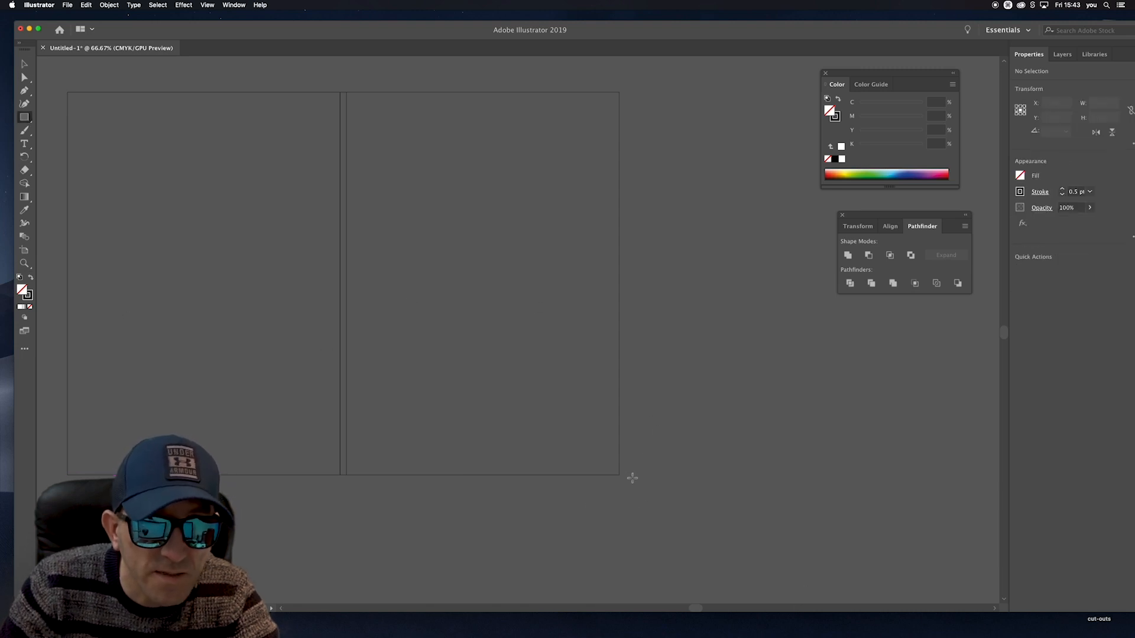
mouse_move(620, 475)
mouse_down()
mouse_move(548, 382)
mouse_move(420, 328)
mouse_move(421, 347)
mouse_move(397, 298)
mouse_up()
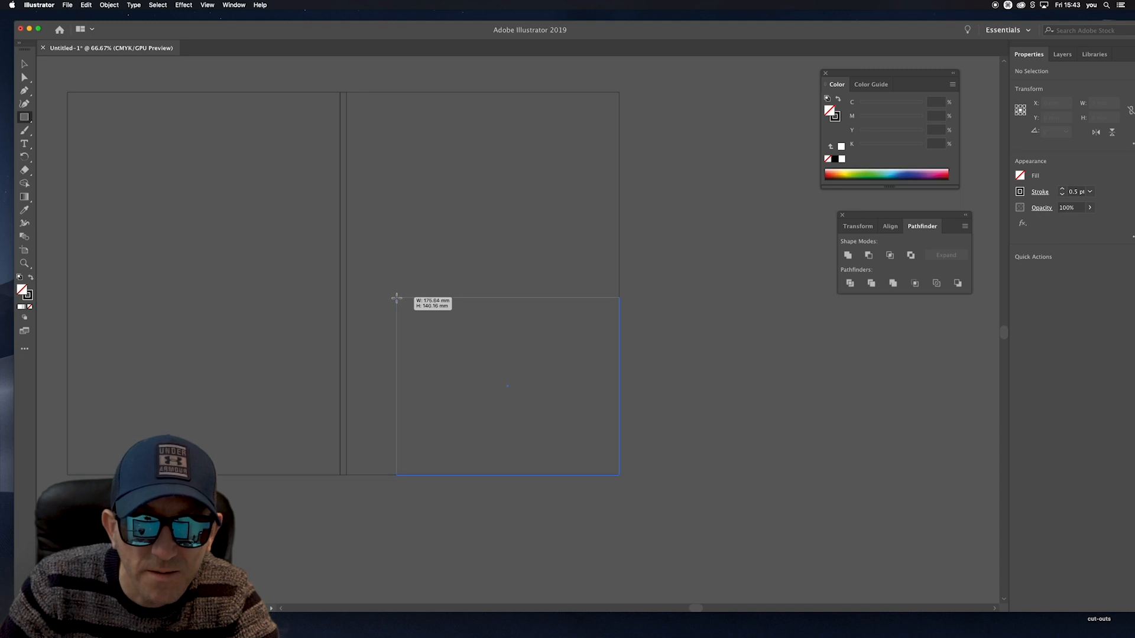
drag(398, 297, 397, 297)
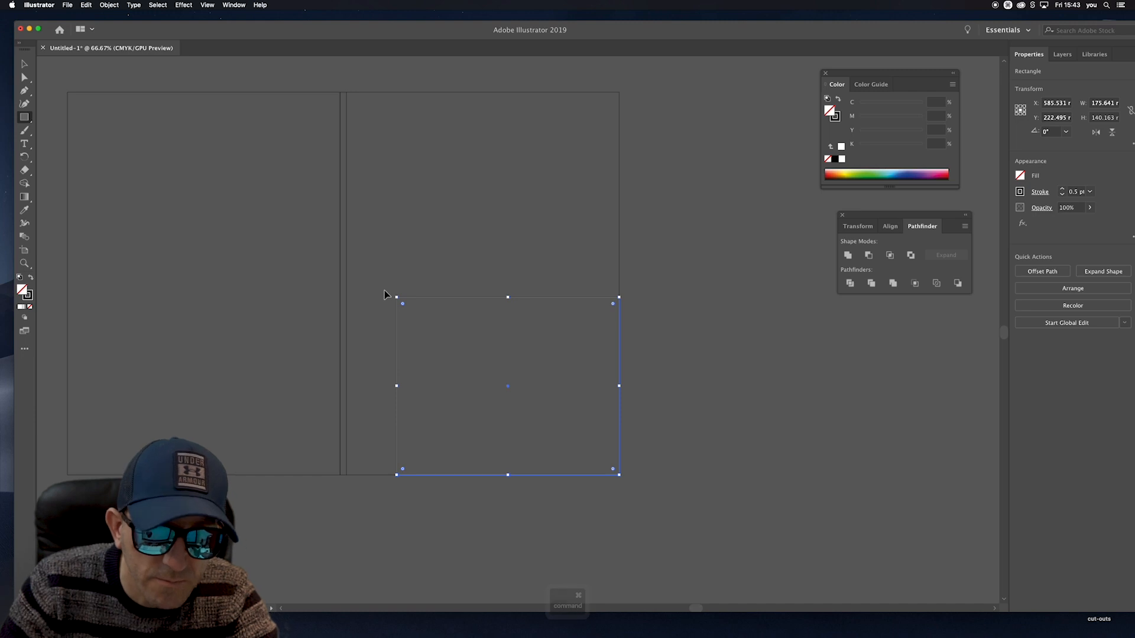
key(cmd+z)
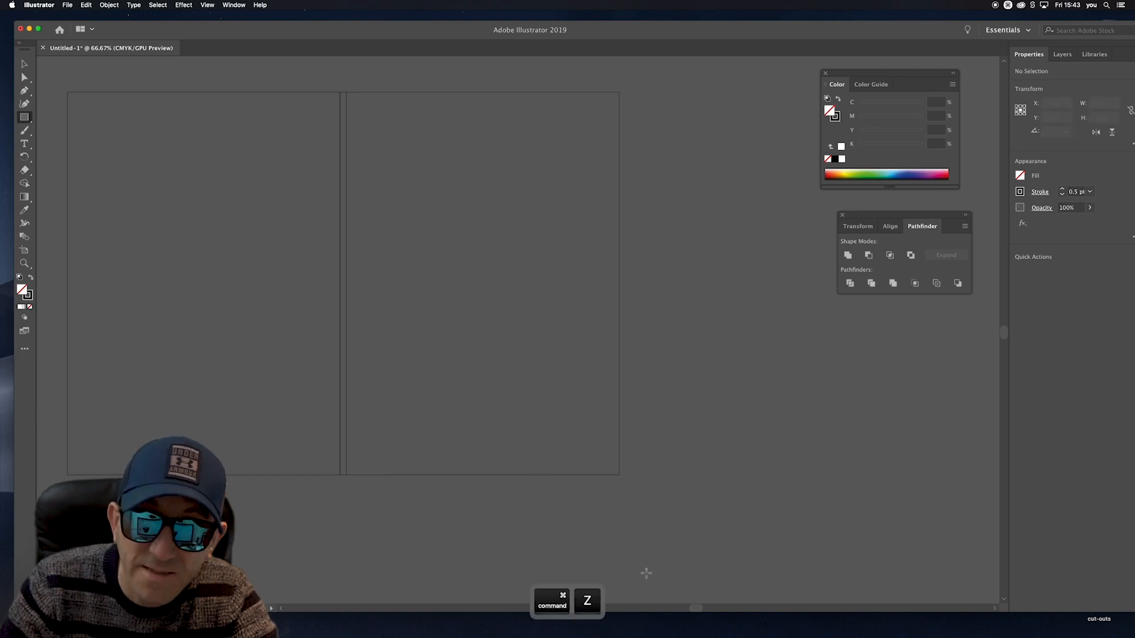
Create a 175 × 140 mm rectangle overlapping the lower outer corner of the right panel.
click(442, 384)
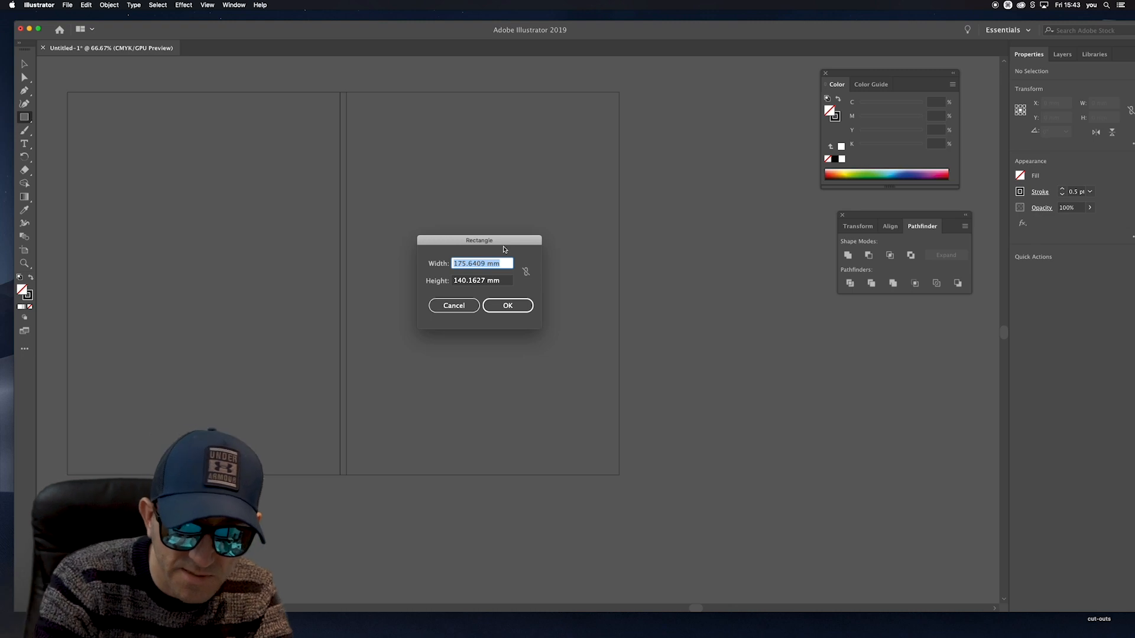
text(175)
key(Tab)
text(1)
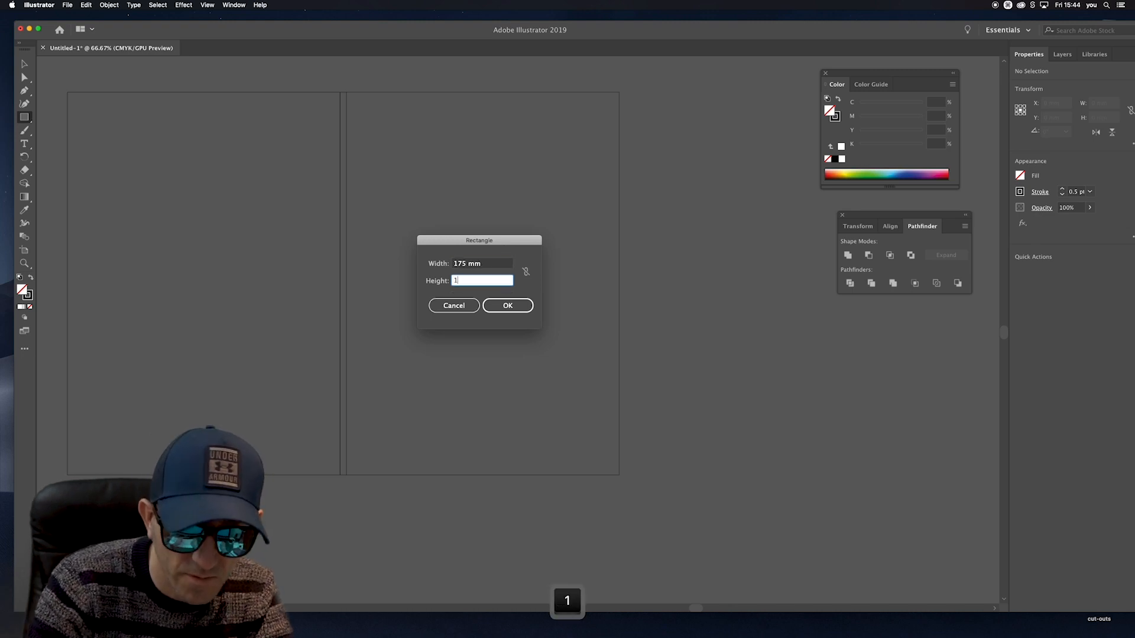
click(507, 304)
key(v)
click(696, 457)
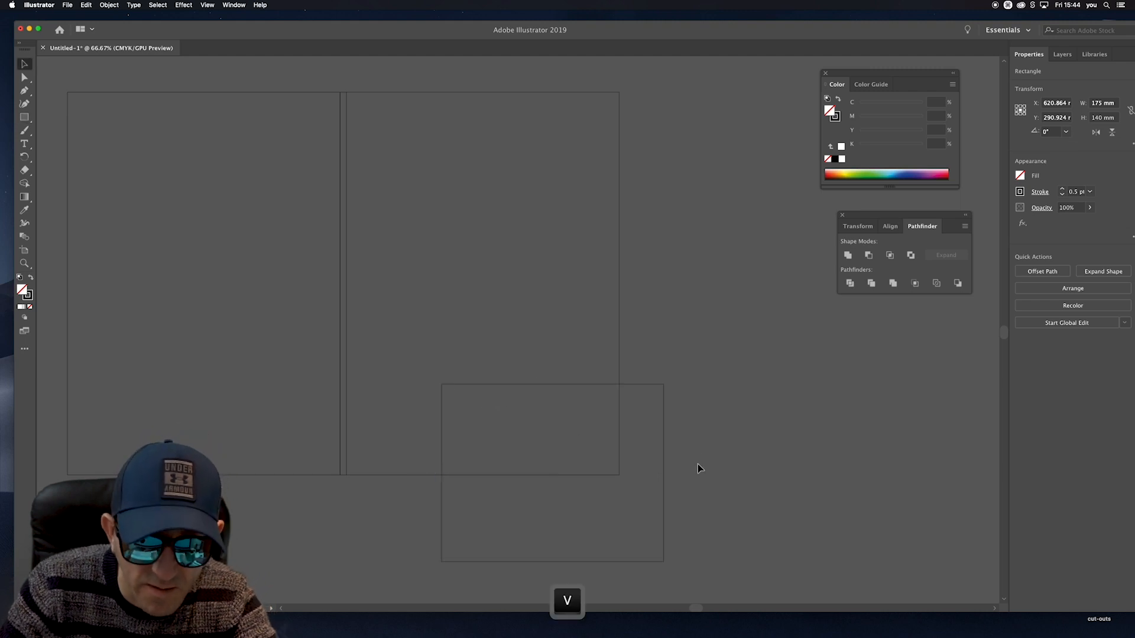
Position the 175 × 140 mm rectangle just below the right panel, aligned with its outer edge, at about X 586 mm, Y 372 mm.
key(space)
drag(631, 459, 561, 259)
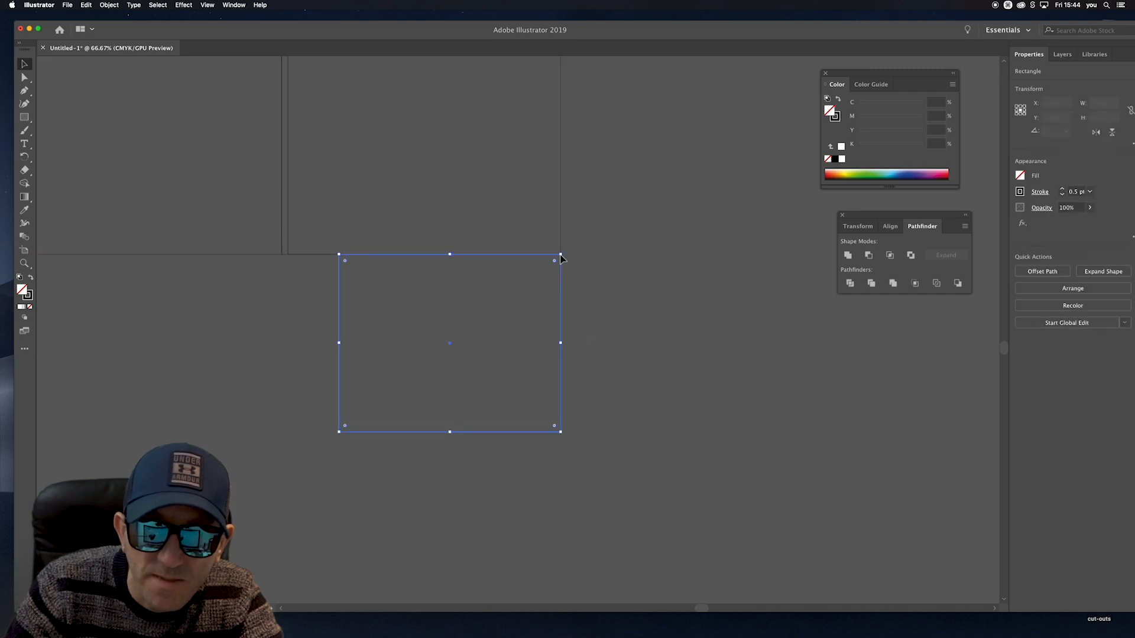
click(588, 267)
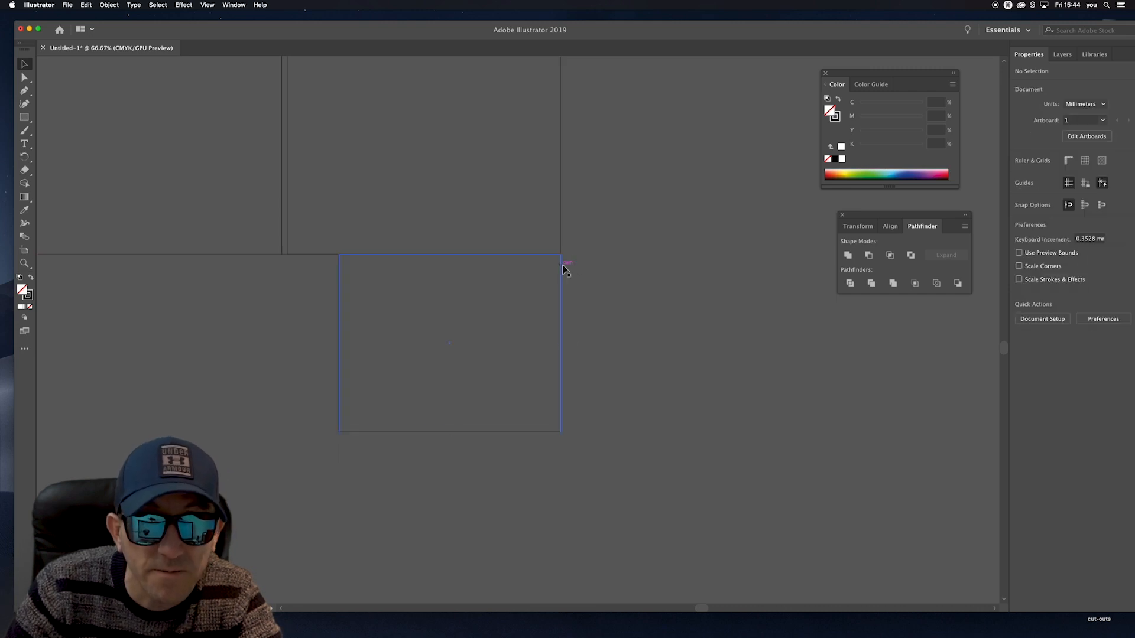
drag(563, 271, 562, 282)
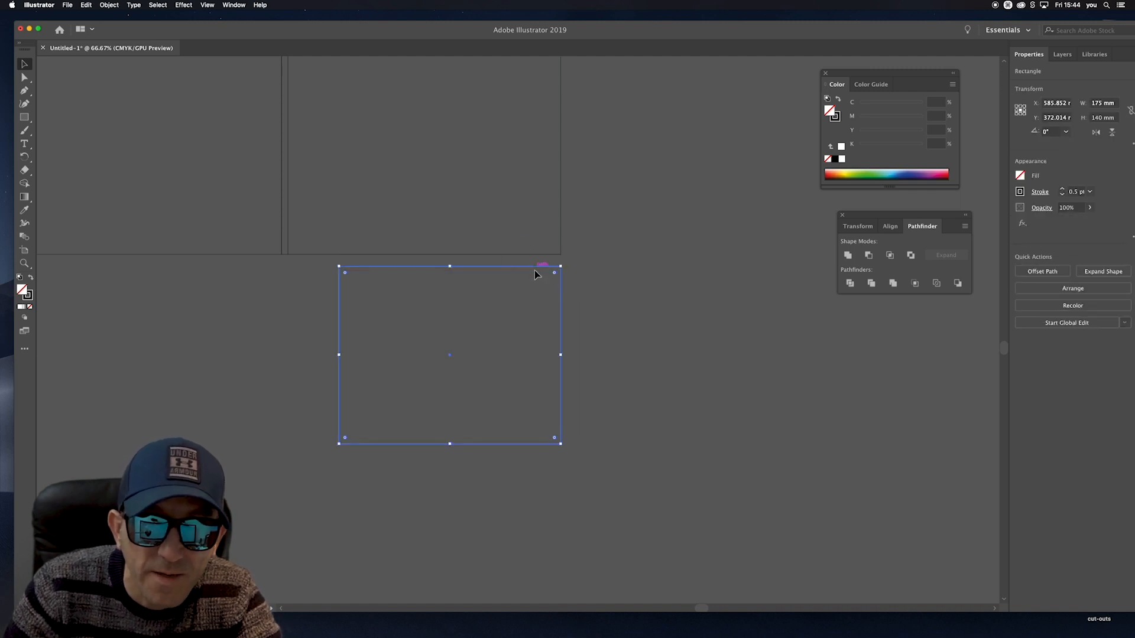
Create a 175 × 5 mm rectangle near the top of the 175 × 140 mm rectangle, and deselect it.
click(24, 117)
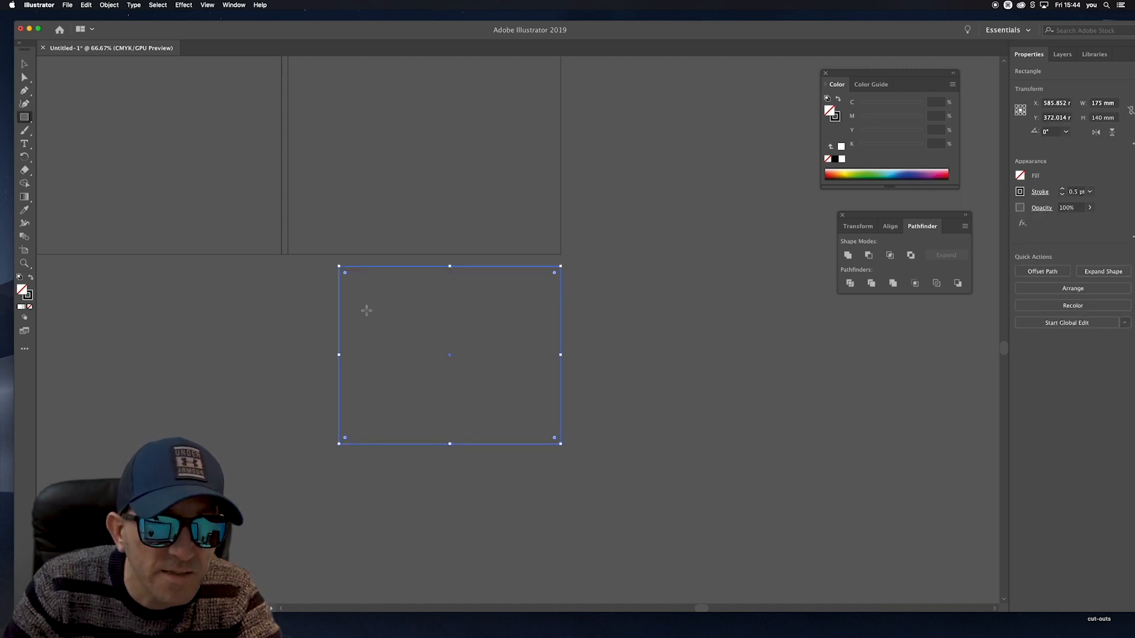
click(327, 279)
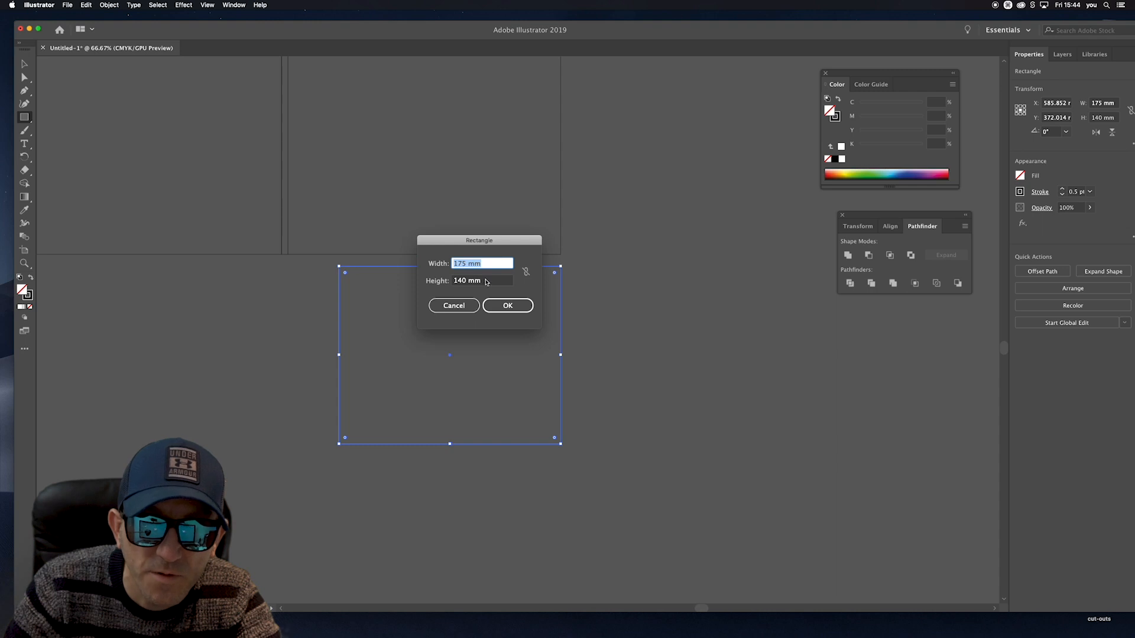
key(Tab)
text(5)
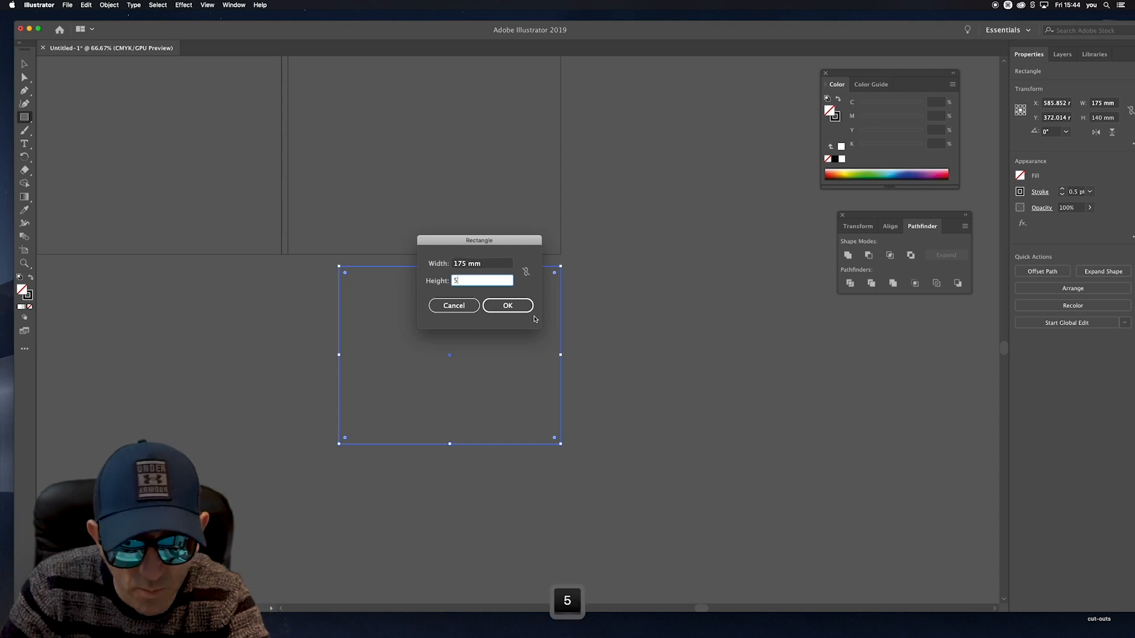
click(516, 306)
key(v)
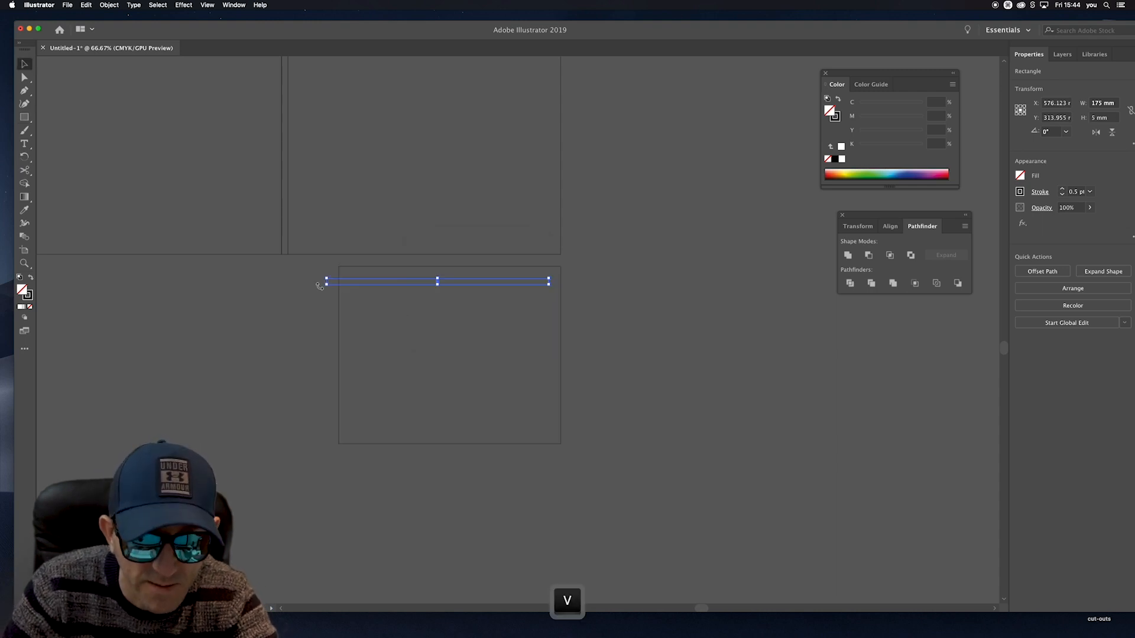
click(272, 286)
Snap the 175 × 5 mm strip flush between the right panel's lower edge and the 175 × 140 mm rectangle, aligning their outer edges.
drag(316, 274, 134, 331)
super+click(246, 311)
super+click(245, 312)
drag(235, 349, 175, 274)
drag(593, 313, 267, 317)
drag(435, 336, 471, 283)
click(482, 297)
click(489, 293)
alt+super+click(489, 291)
alt+super+click(490, 290)
alt+super+click(529, 335)
drag(530, 335, 514, 255)
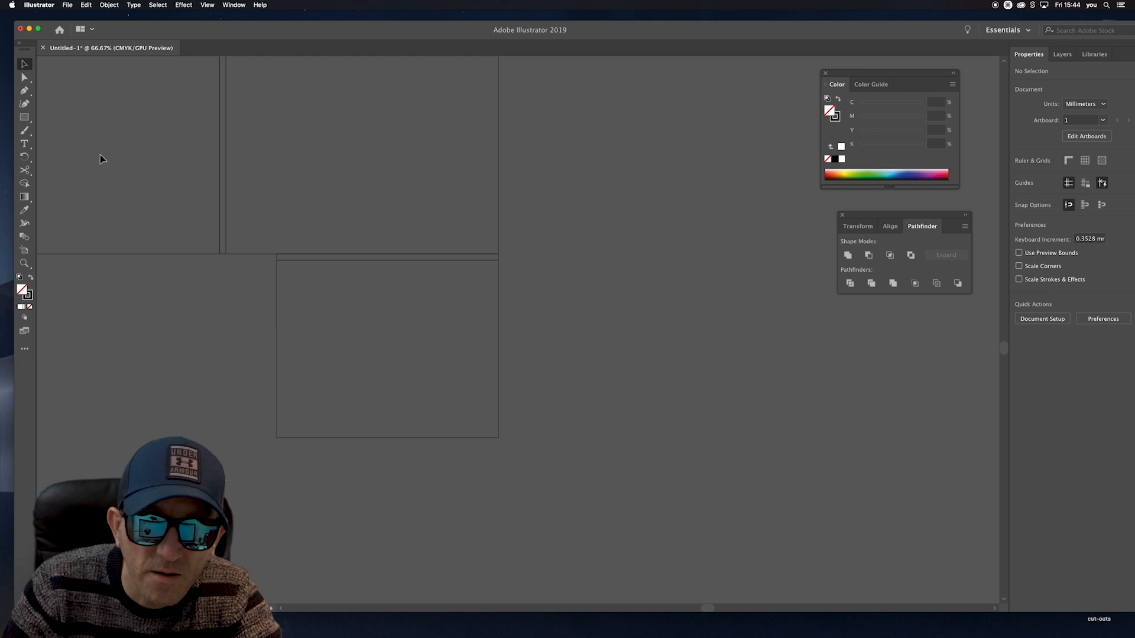
Create a 5 × 140 mm rectangle just outside the outer edge of the 175 × 140 mm rectangle, and deselect it.
key(m)
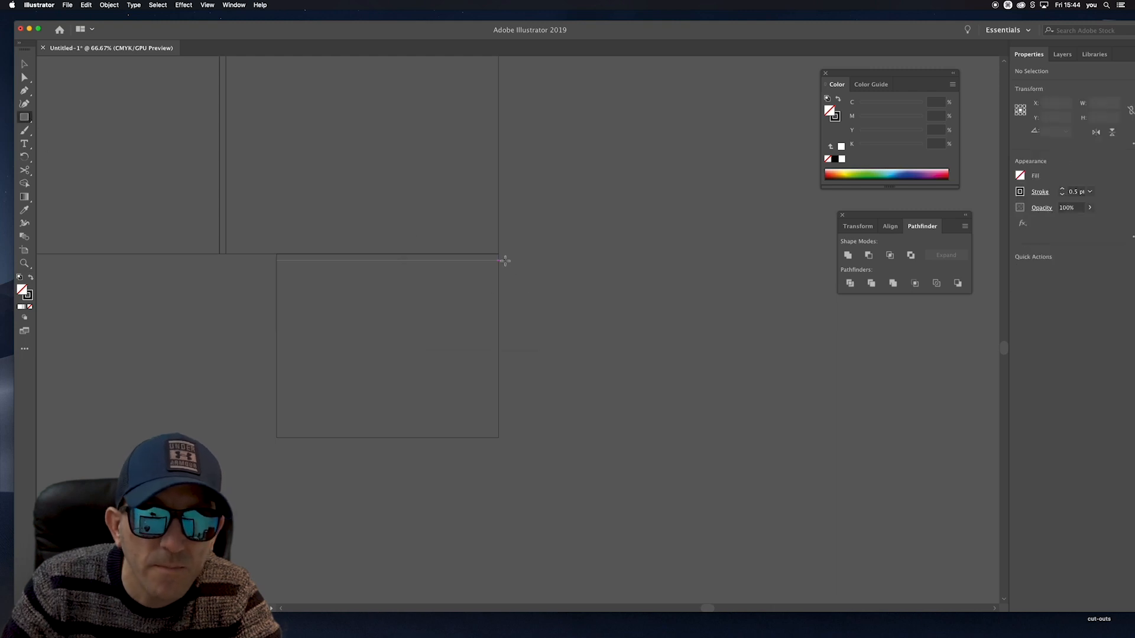
click(505, 261)
key(Tab)
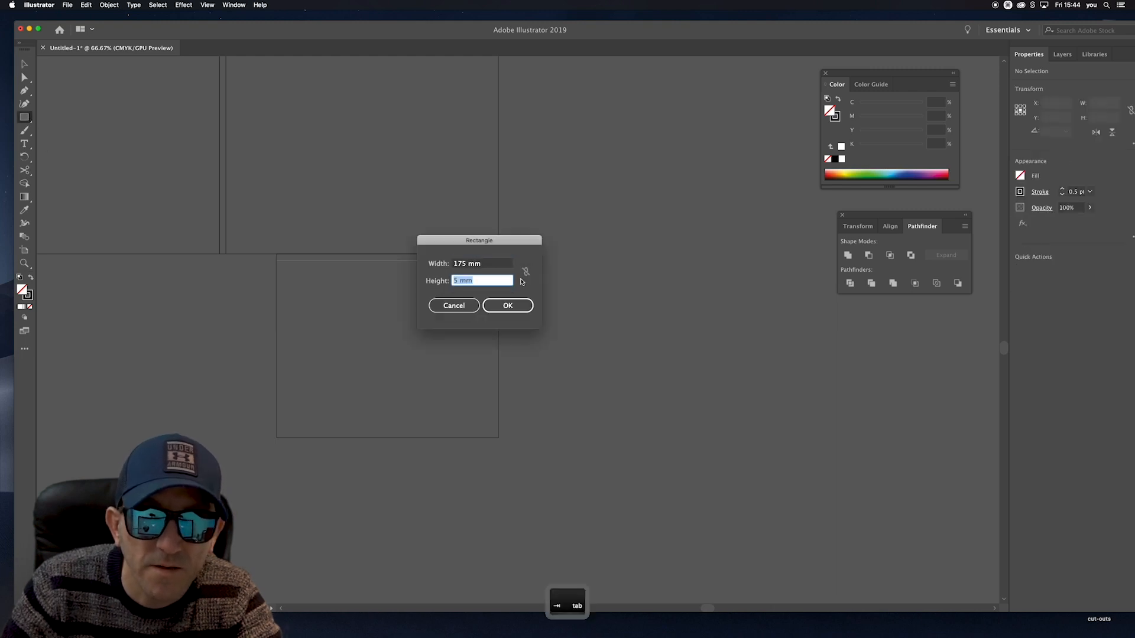
text(140)
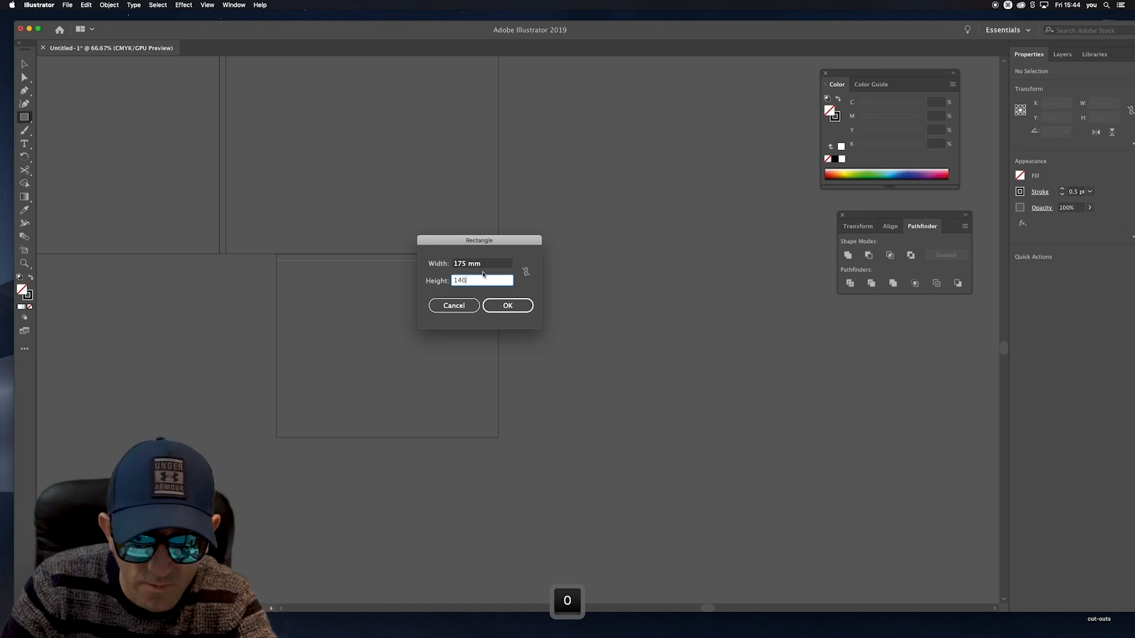
key(Tab)
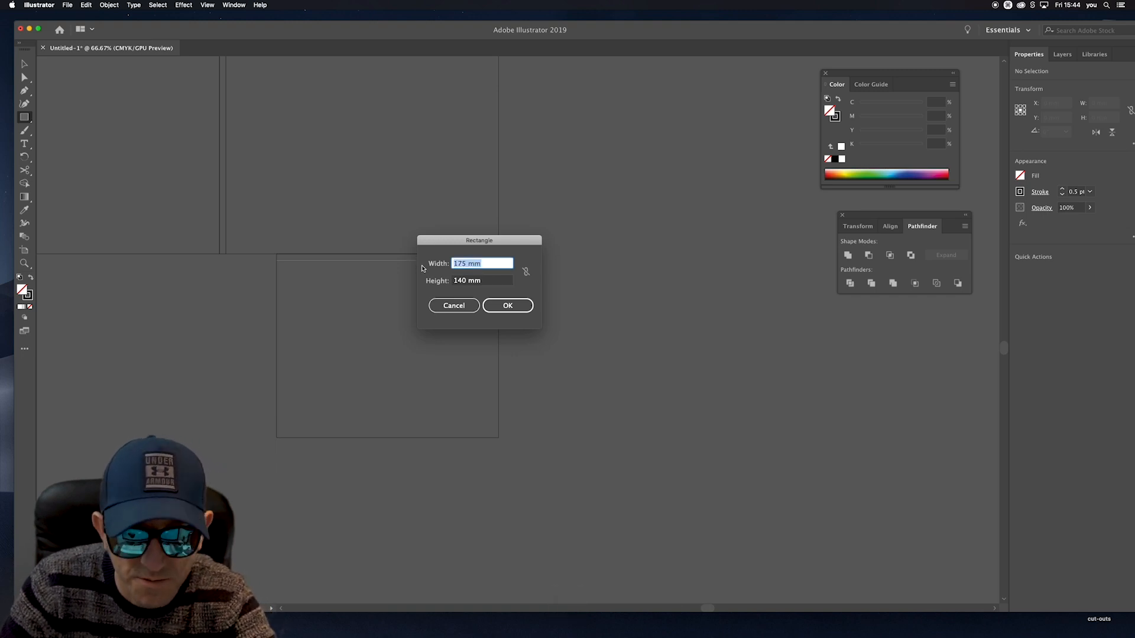
text(5)
key(Return)
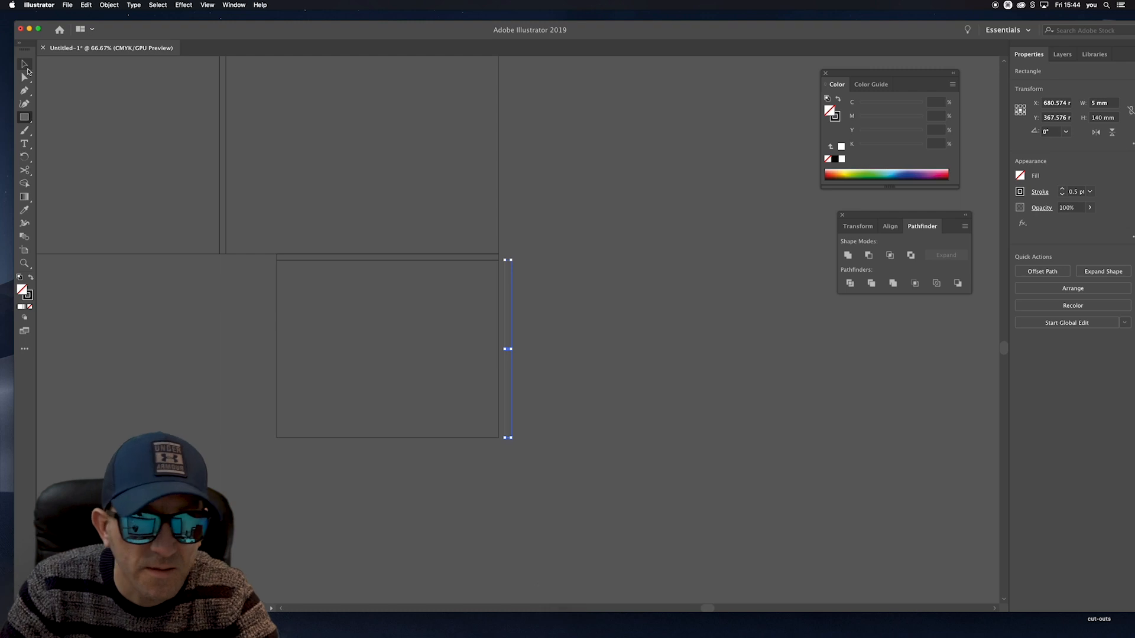
click(27, 67)
click(568, 217)
Snap the 5 × 140 mm strip against the outer edge of the 175 × 140 mm rectangle, with the top edges aligned.
super+click(486, 276)
super+click(487, 276)
super+click(487, 276)
drag(606, 346, 351, 189)
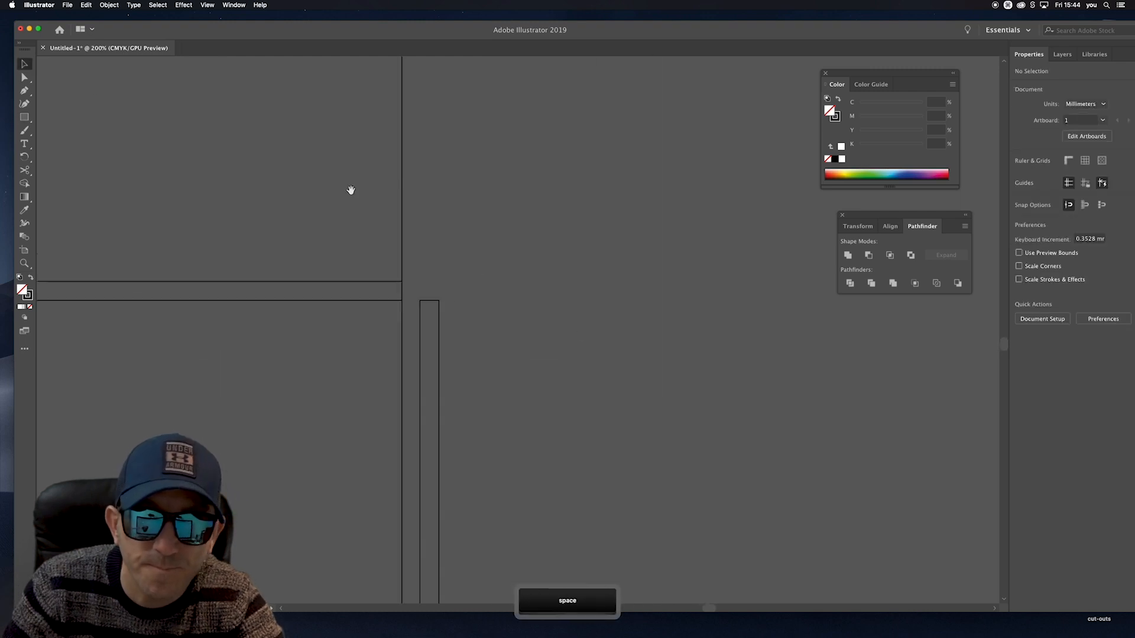
super+click(417, 293)
super+click(416, 293)
drag(487, 344, 389, 291)
drag(558, 341, 522, 341)
alt+super+click(540, 329)
alt+super+click(540, 330)
alt+super+click(540, 330)
alt+super+click(536, 344)
alt+super+click(536, 344)
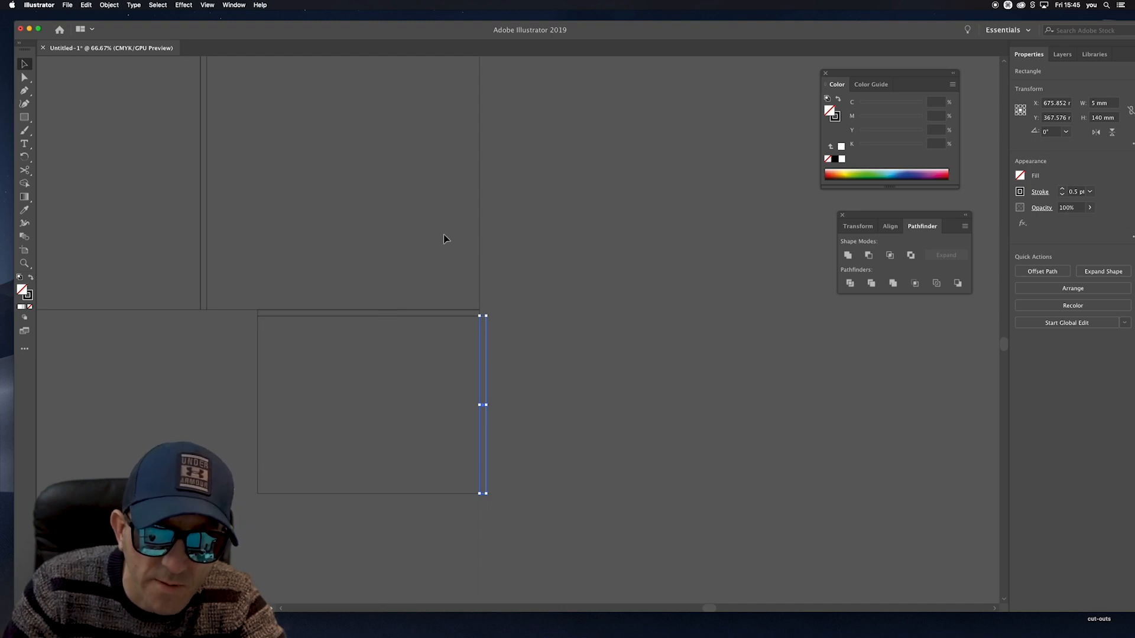
Create a 25 × 140 mm rectangle just outside the vertical 5 mm strip, level with its top edge.
click(26, 117)
super+click(498, 317)
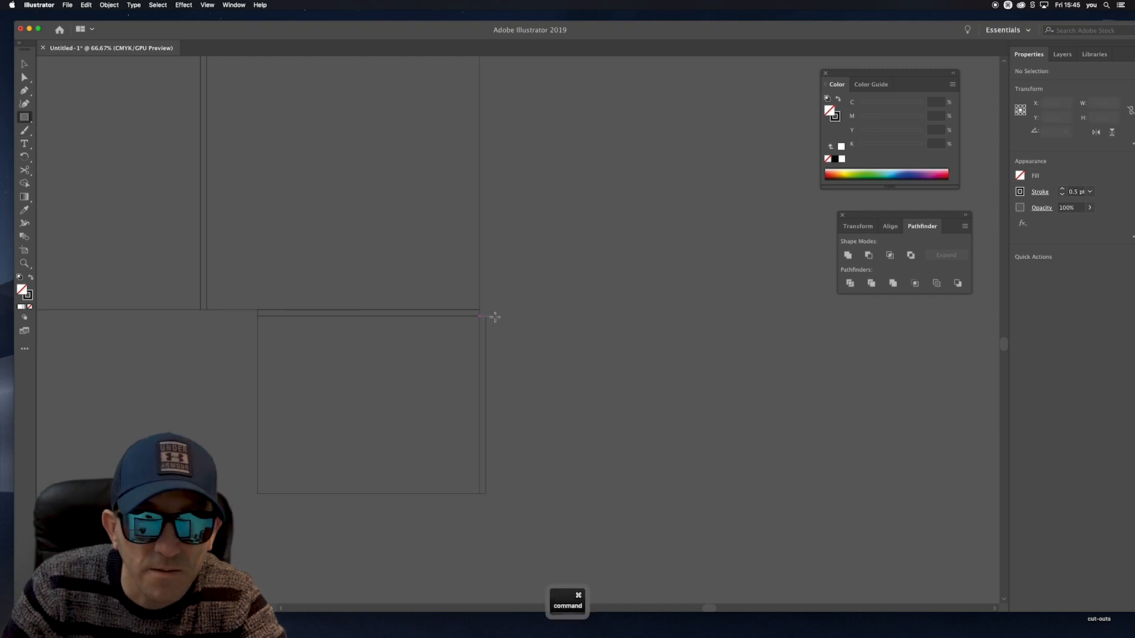
click(495, 317)
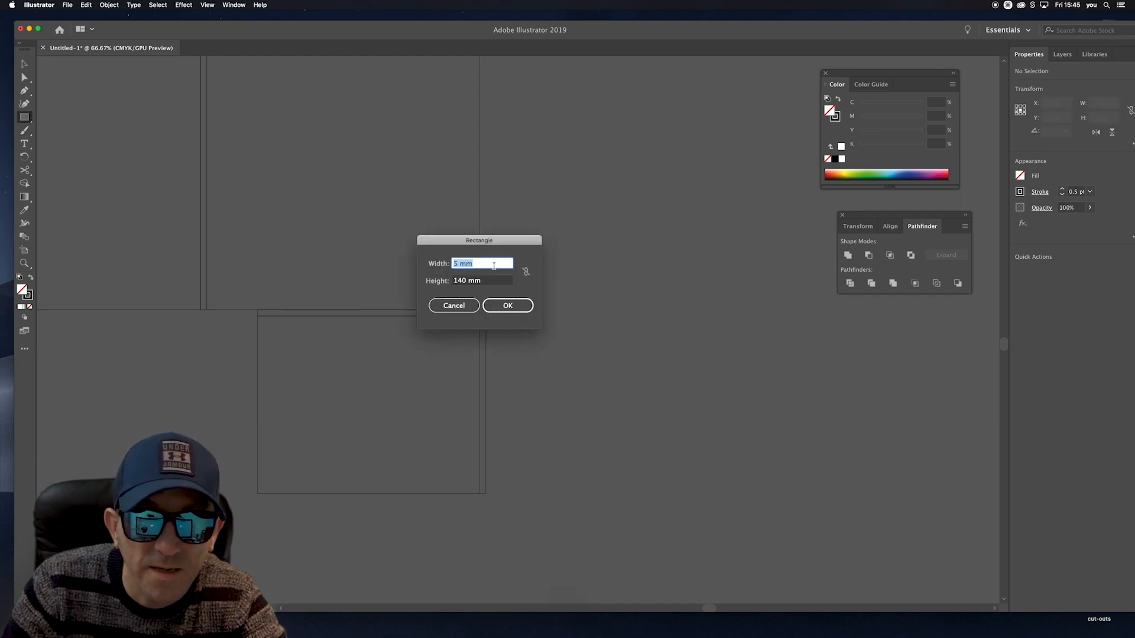
text(25)
click(502, 305)
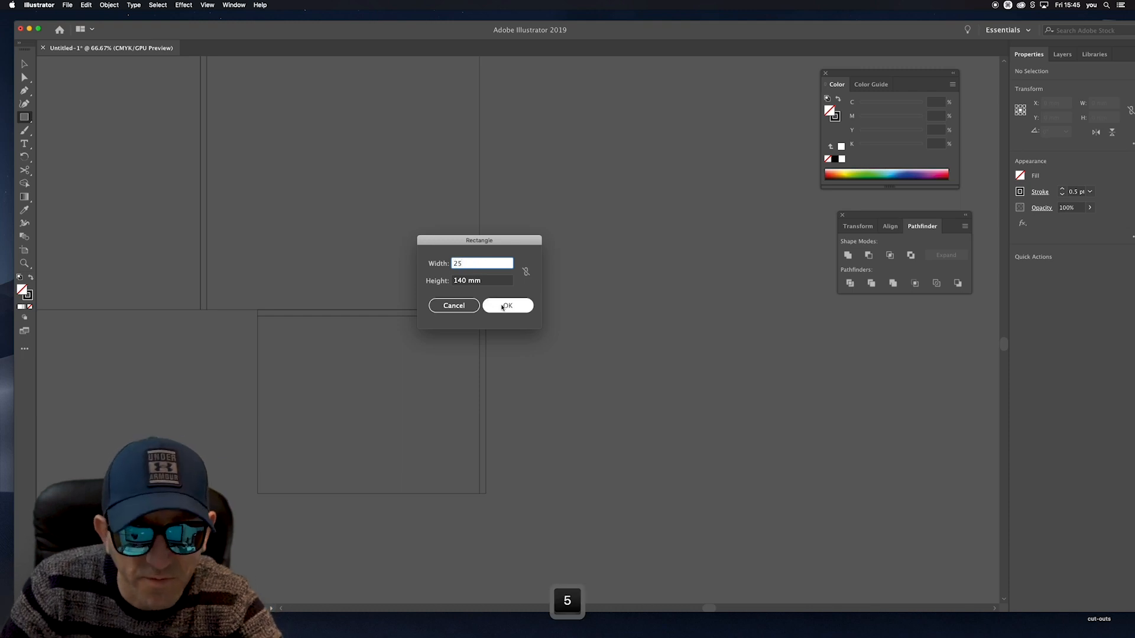
Snap the 25 × 140 mm rectangle flush against the outer edge of the vertical 5 mm strip, with top edges aligned.
key(v)
click(515, 308)
super+click(514, 307)
super+click(515, 308)
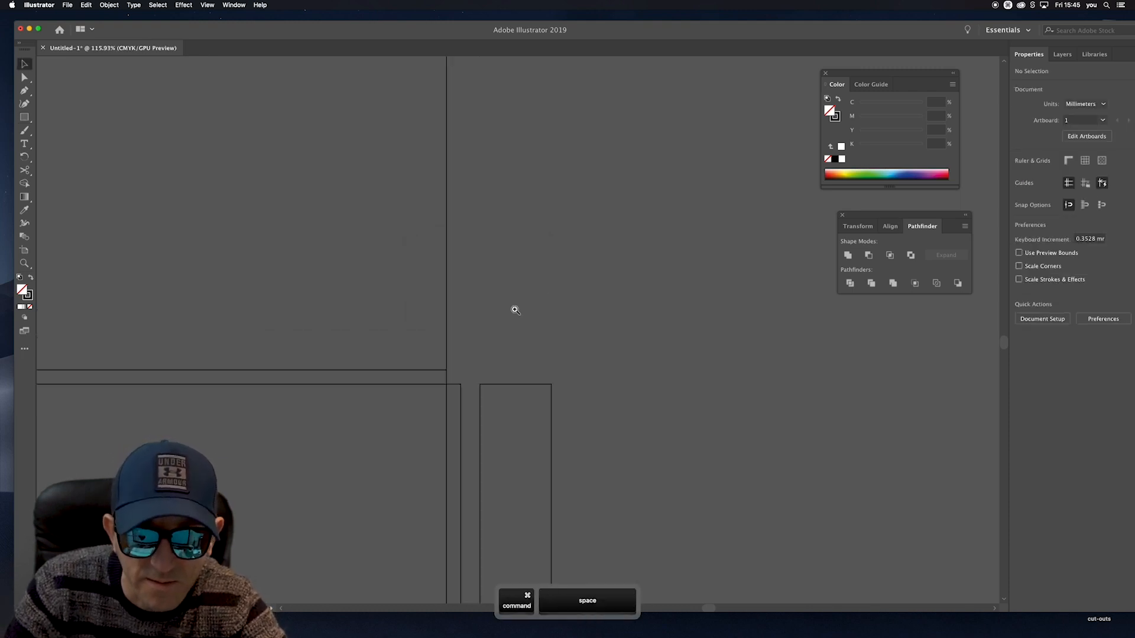
super+click(486, 370)
drag(501, 286, 484, 281)
click(507, 264)
alt+super+click(515, 265)
alt+super+click(514, 266)
drag(538, 362, 428, 143)
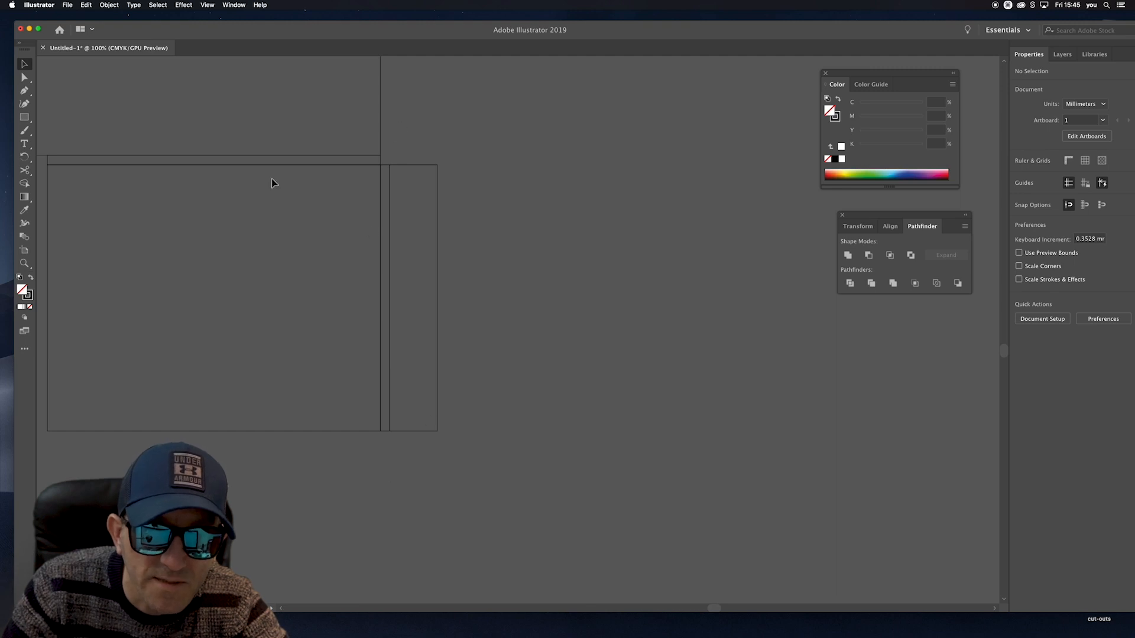
drag(334, 167, 351, 256)
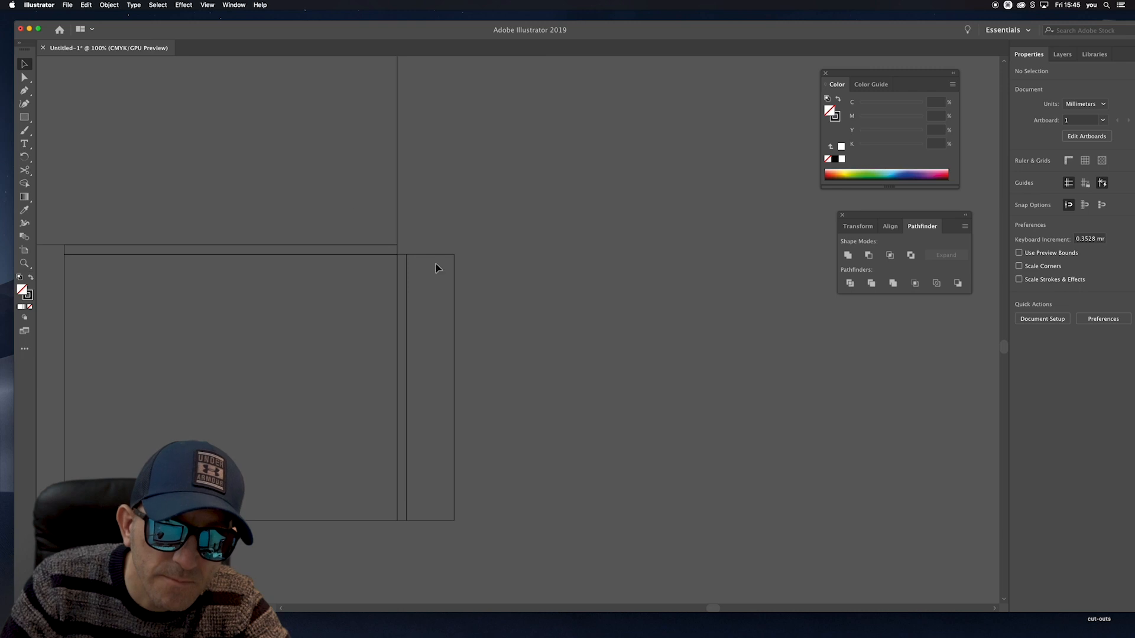
Taper the glue tab by moving the upper outer corner point of the 25 × 140 mm rectangle straight down.
click(24, 77)
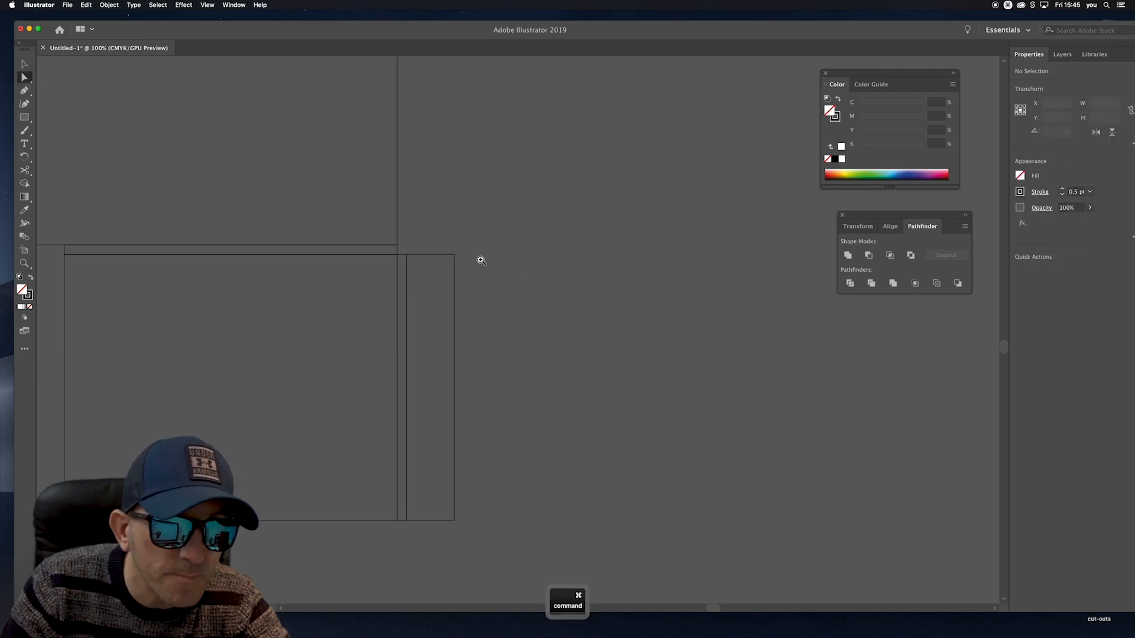
key(super+plus)
drag(482, 258, 609, 494)
scroll(183, 115, down, 5)
scroll(183, 114, right, 5)
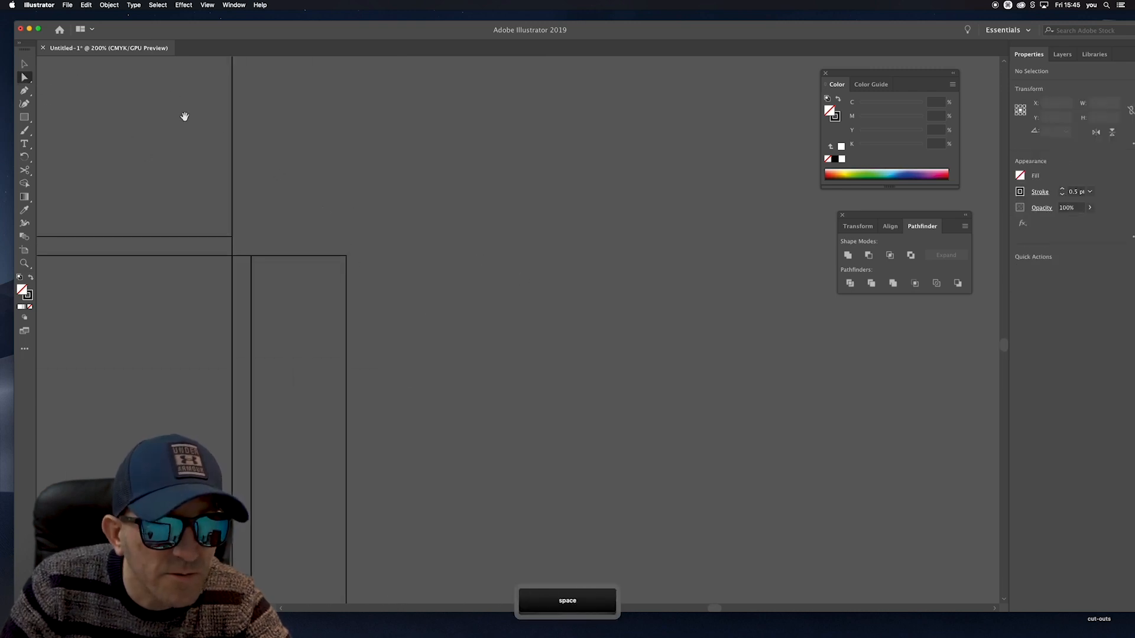
drag(346, 256, 348, 314)
key(super+z)
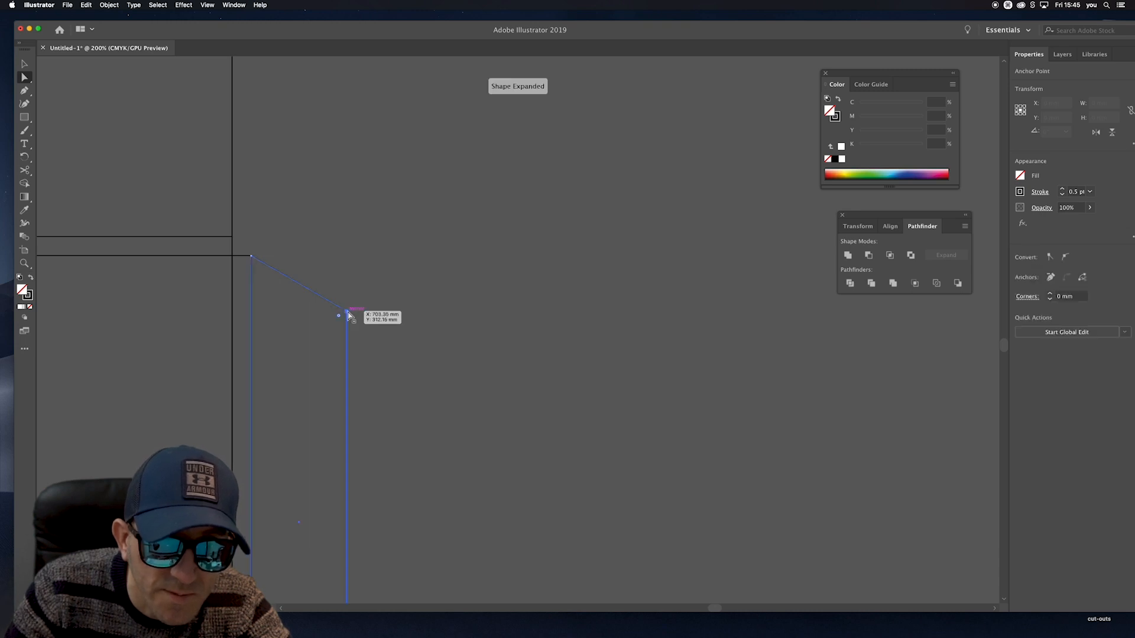
Move the glue tab's lower outer corner point straight up to mirror the upper taper, and deselect the tab.
key(space)
drag(385, 364, 364, 37)
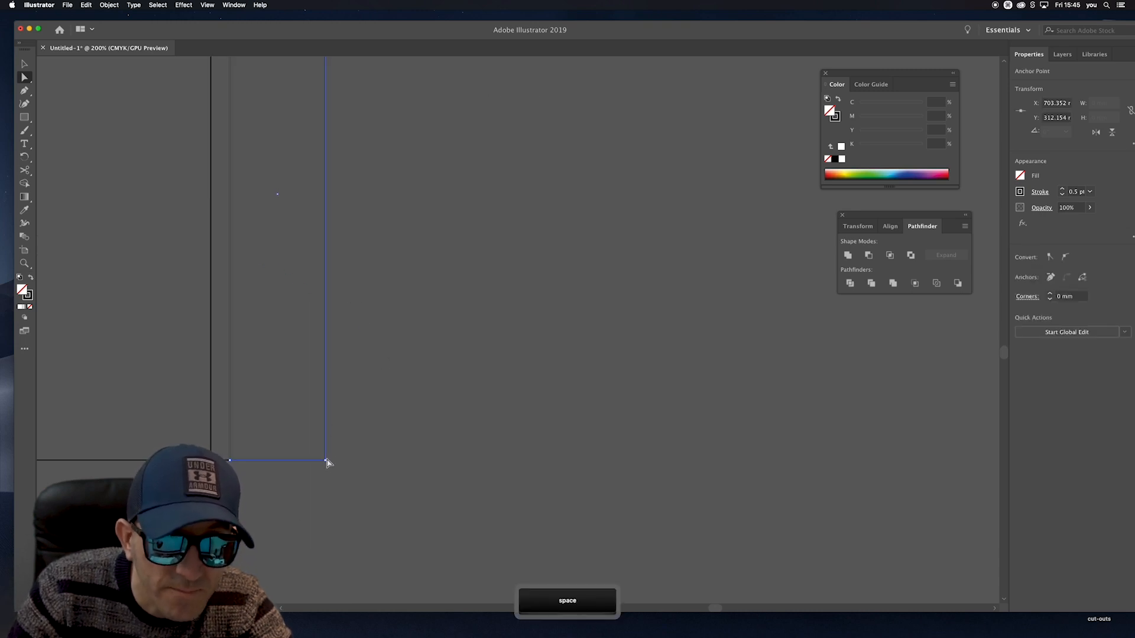
drag(325, 461, 325, 409)
click(354, 406)
Select the whole folder drawing and move it so its upper-left corner sits just inside the artboard's upper-left corner.
alt+super+click(355, 402)
alt+super+click(355, 402)
alt+super+click(355, 401)
alt+super+click(405, 389)
drag(497, 320, 231, 474)
drag(391, 427, 400, 485)
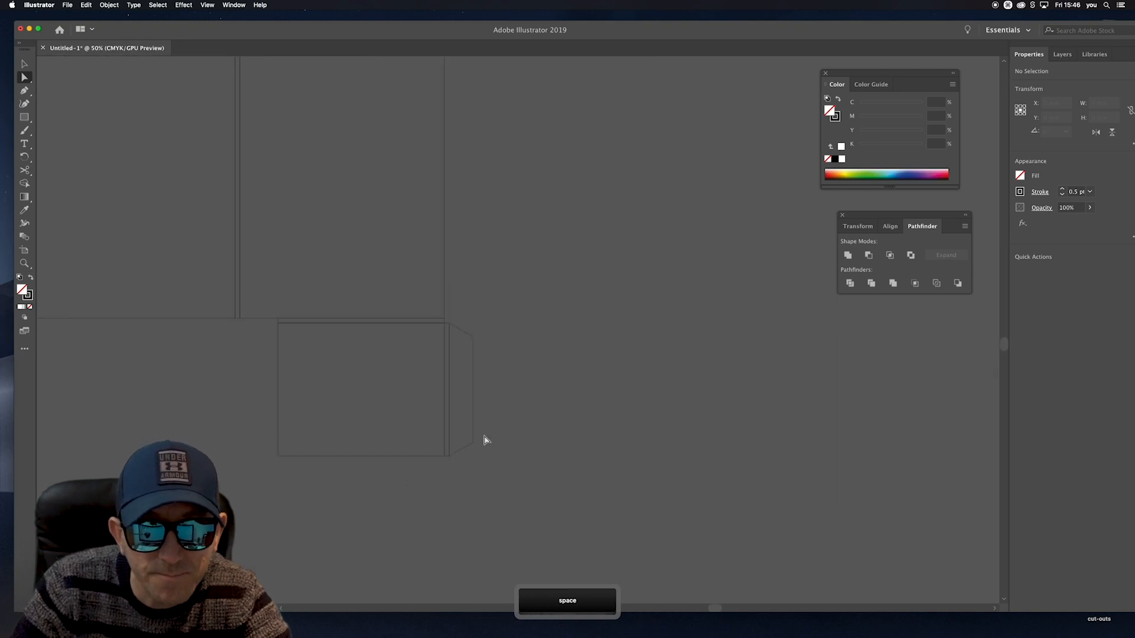
drag(372, 348, 417, 388)
alt+super+click(416, 364)
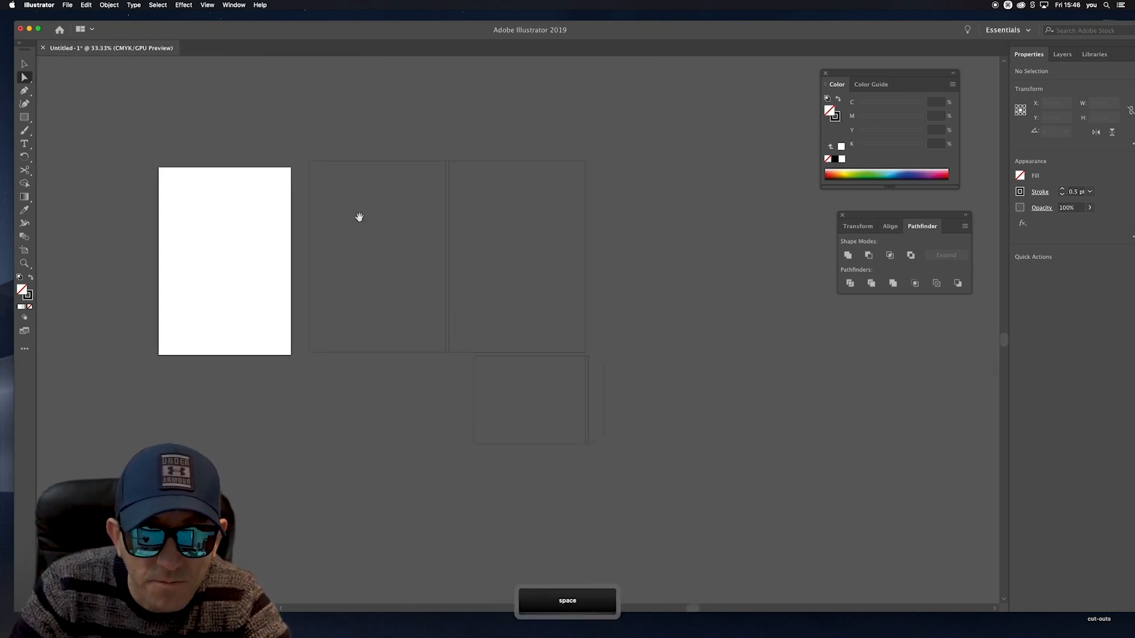
click(25, 64)
drag(166, 118, 512, 384)
click(598, 443)
drag(598, 443, 456, 457)
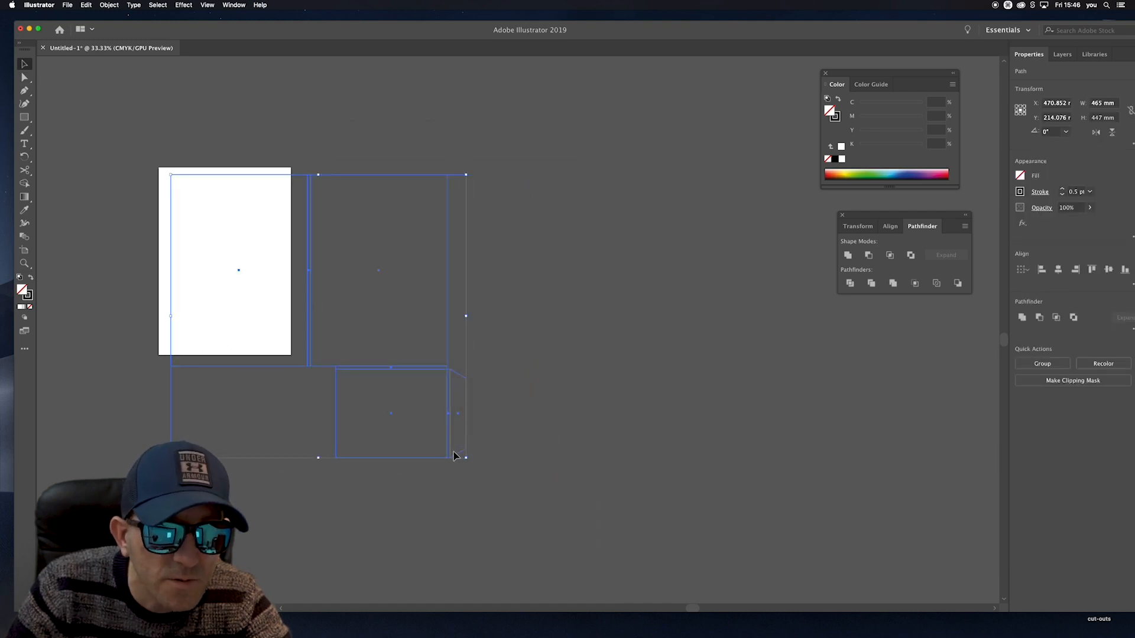
Enlarge the artboard from its lower-right corner until it encloses the whole folder drawing with a margin.
click(25, 250)
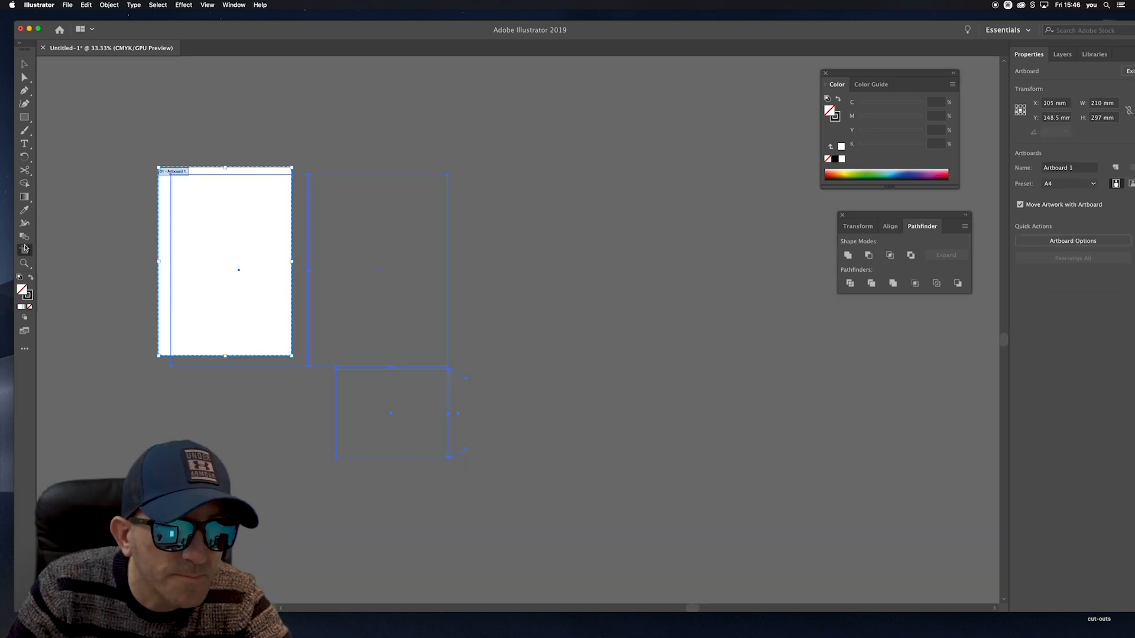
drag(291, 357, 486, 476)
key(v)
click(513, 409)
super+click(181, 205)
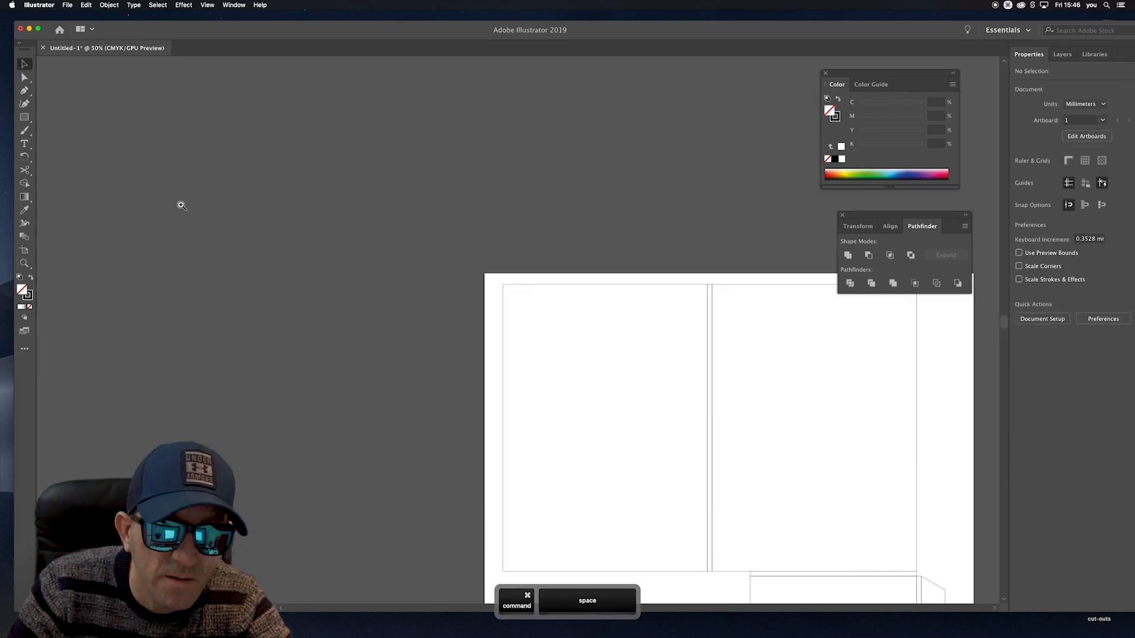
key(super+0)
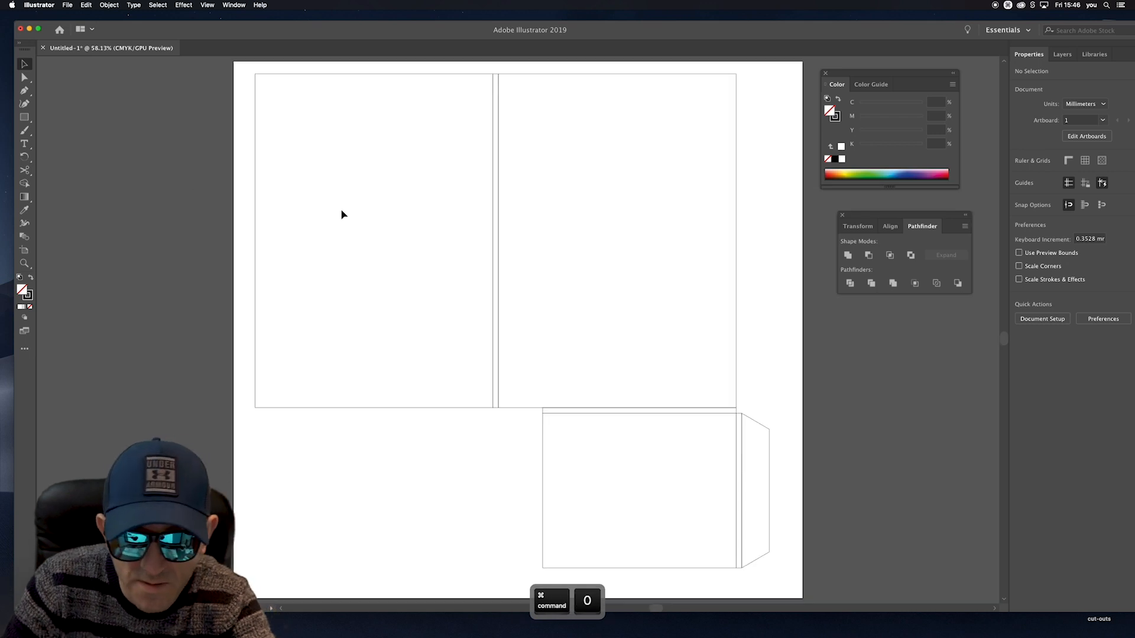
key(space)
drag(341, 214, 260, 208)
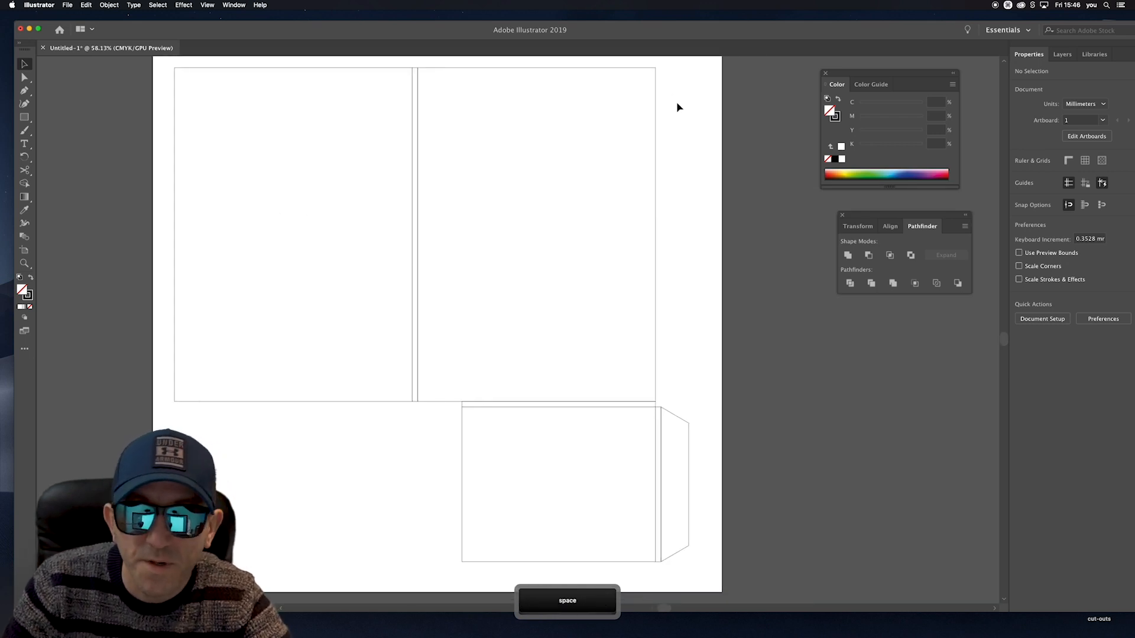
drag(679, 107, 674, 119)
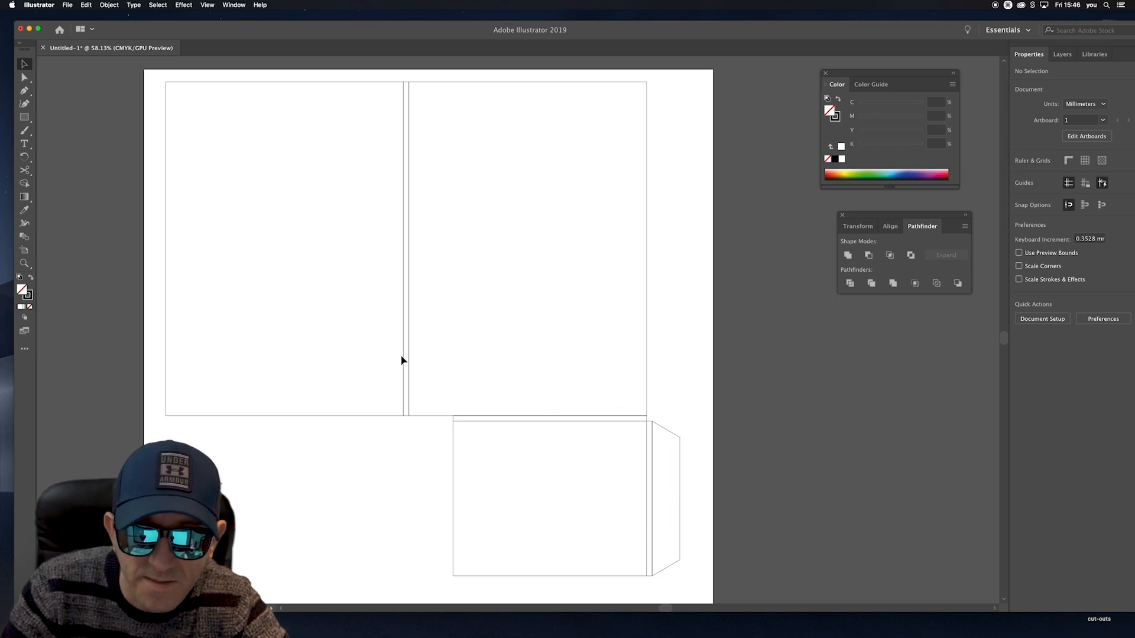
Directly select the spine, the horizontal 175 × 5 mm strip and the vertical 5 × 140 mm strip together, and copy them.
click(27, 78)
super+click(406, 163)
drag(587, 301, 363, 154)
super+click(364, 163)
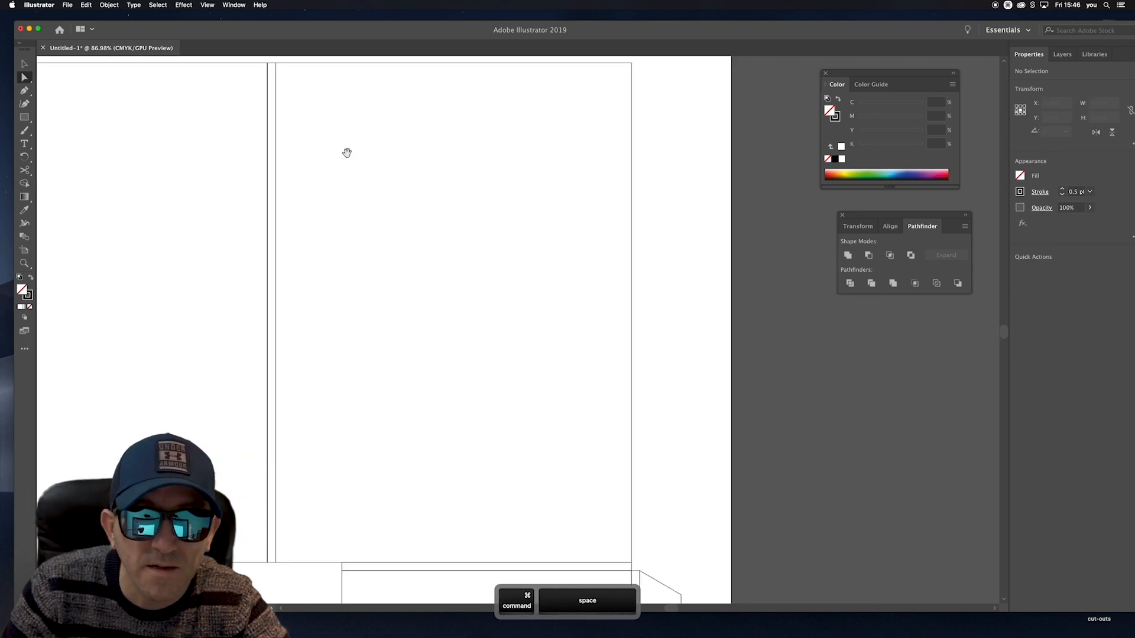
super+click(347, 152)
drag(454, 233, 288, 171)
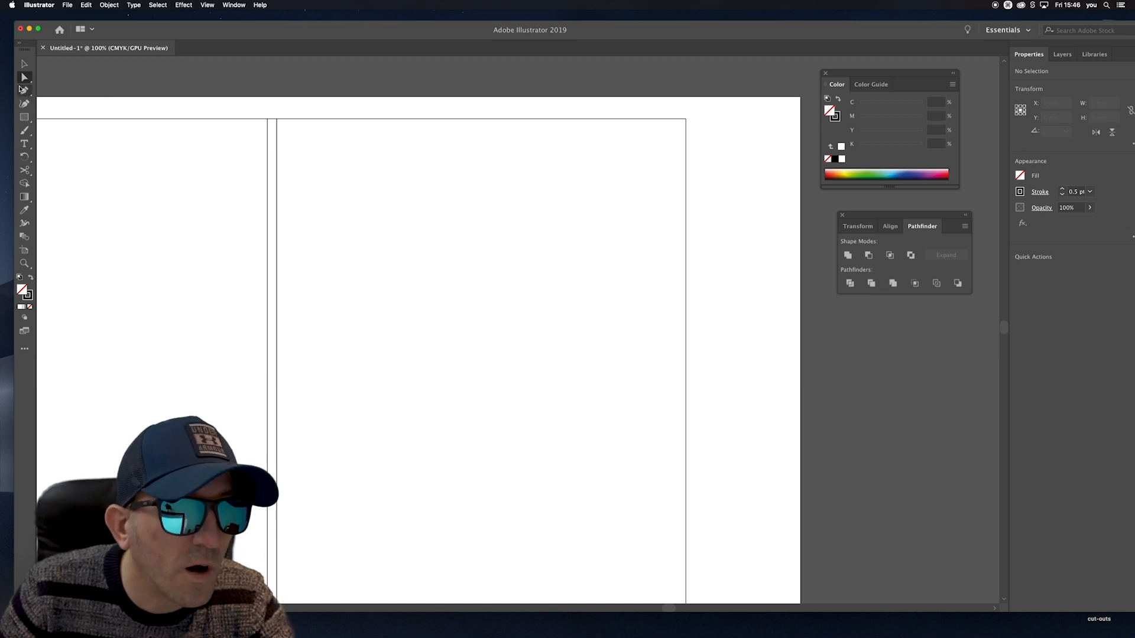
click(25, 77)
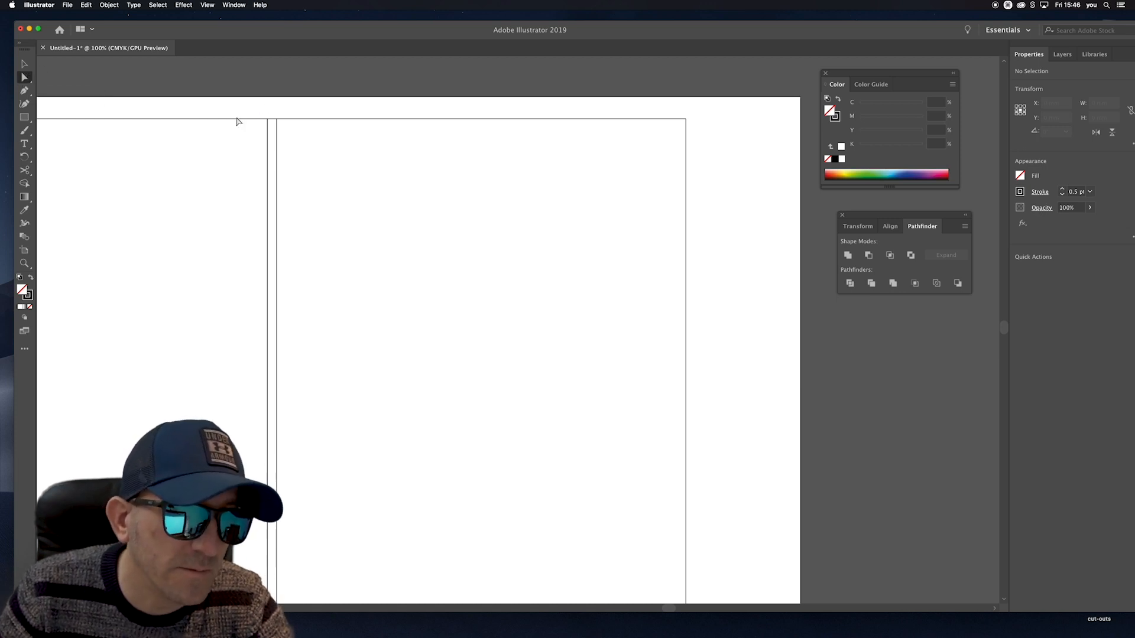
click(269, 150)
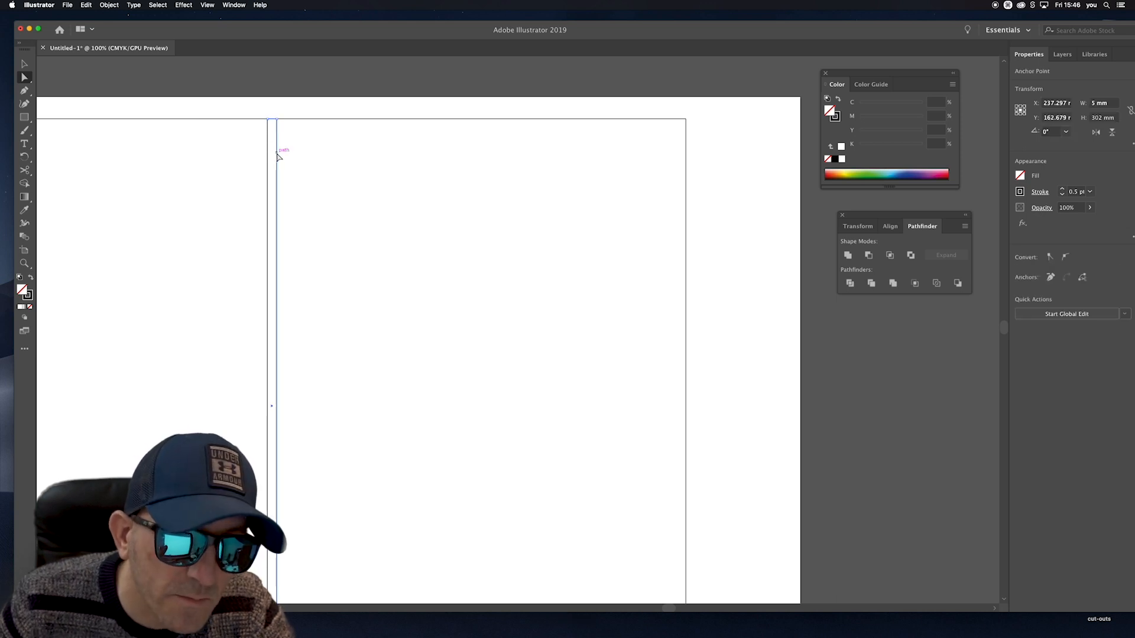
key(space)
drag(358, 304, 342, 177)
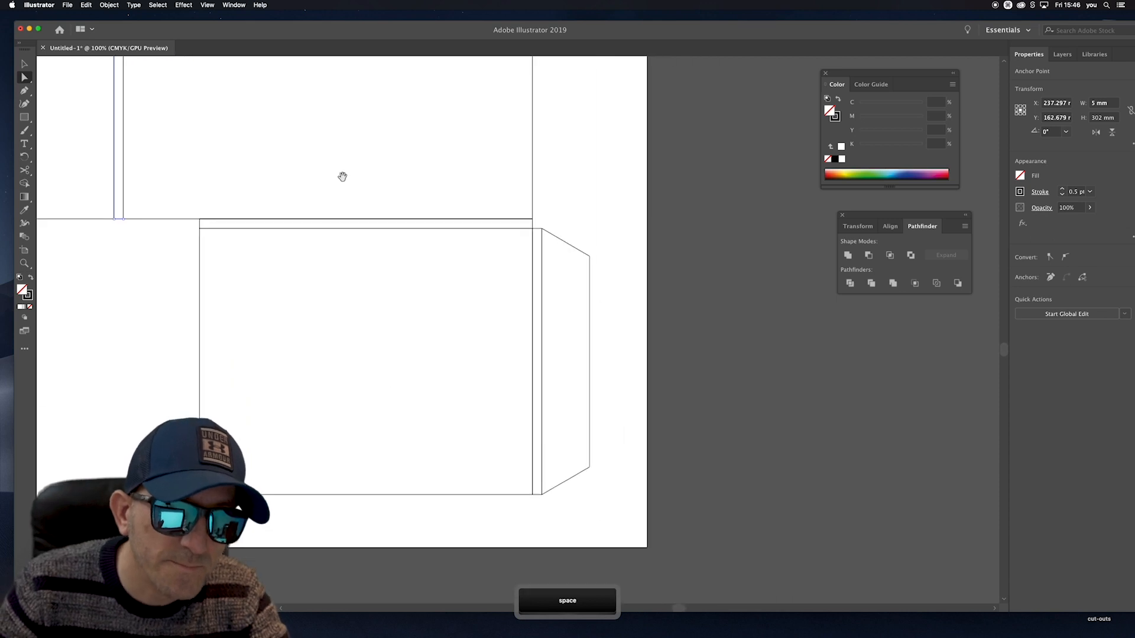
key(shift)
shift+click(319, 221)
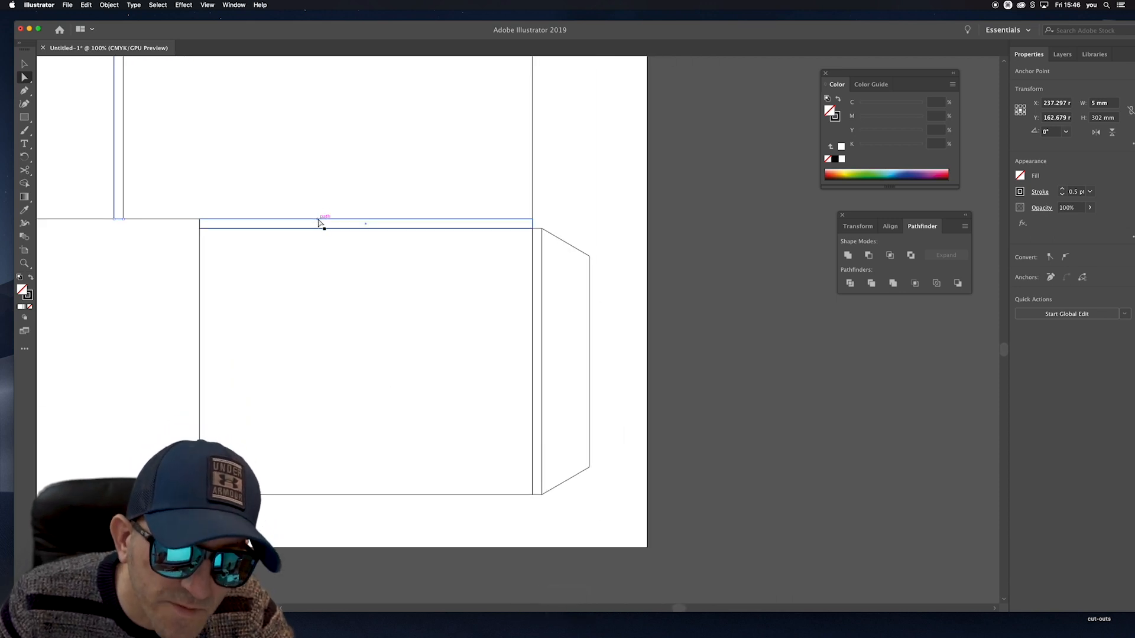
shift+click(319, 222)
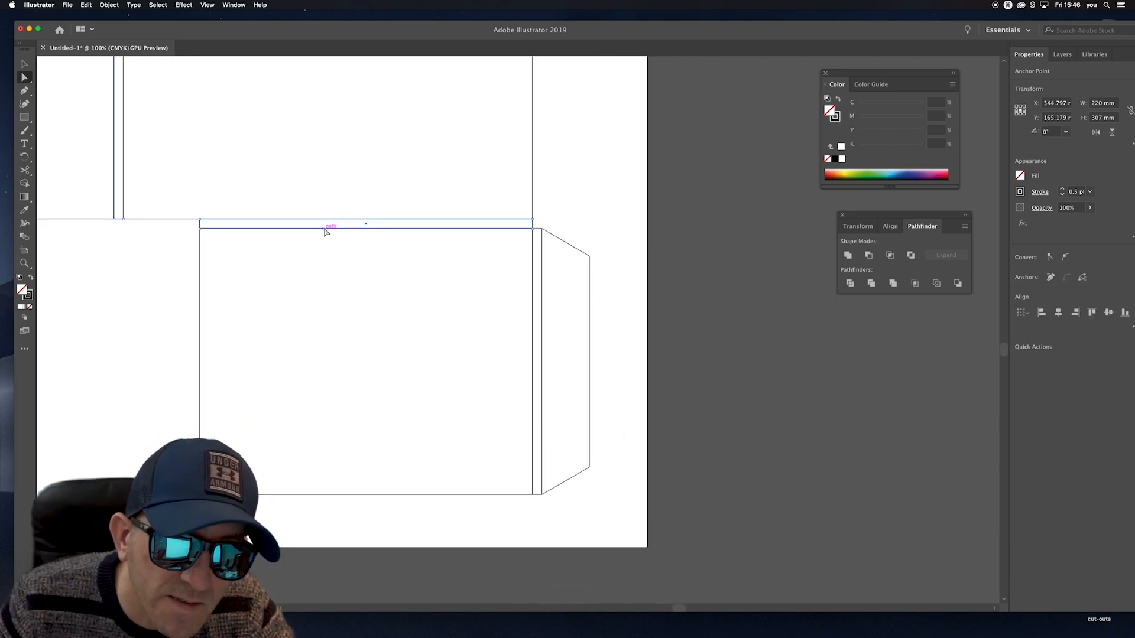
shift+click(534, 308)
shift+click(534, 308)
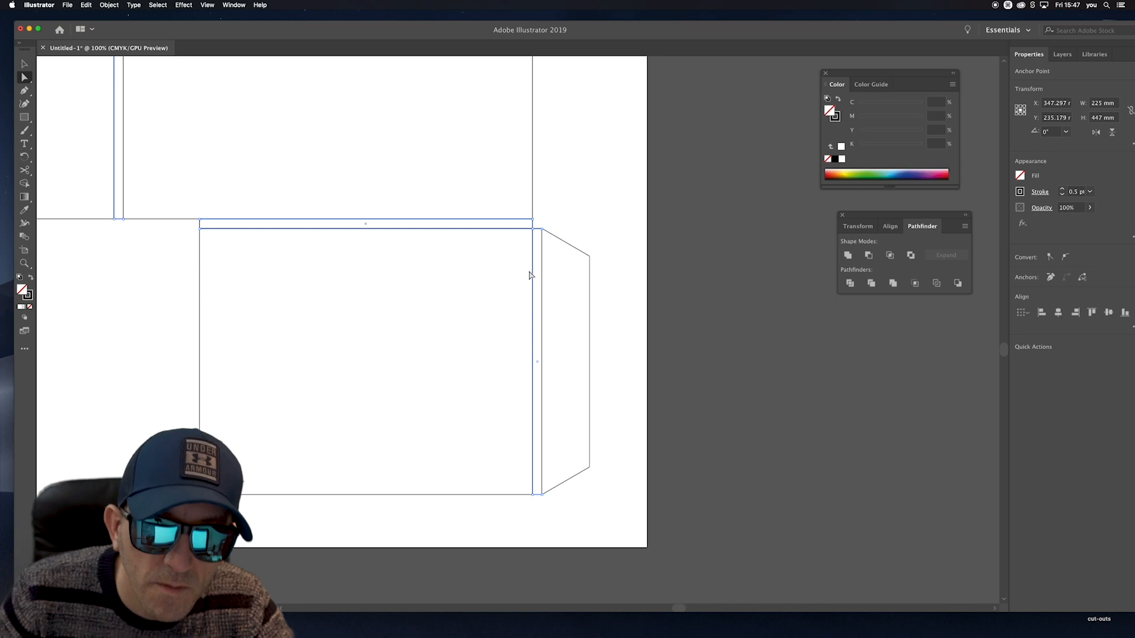
key(super)
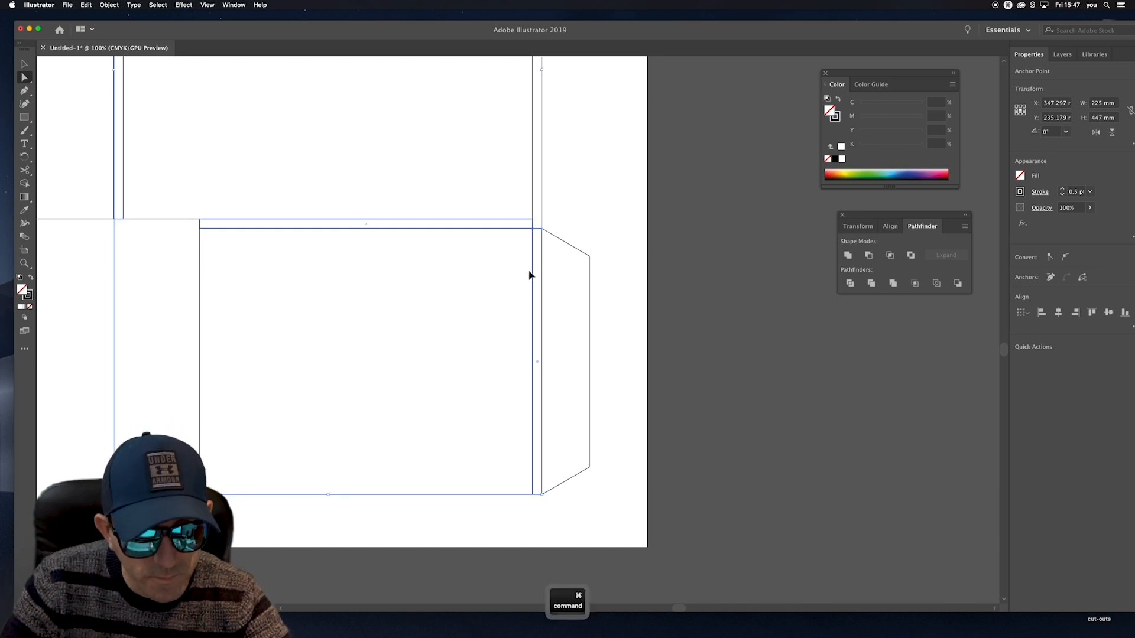
key(super+c)
Paste a trial copy of the three fold strips and undo the paste.
alt+super+click(451, 250)
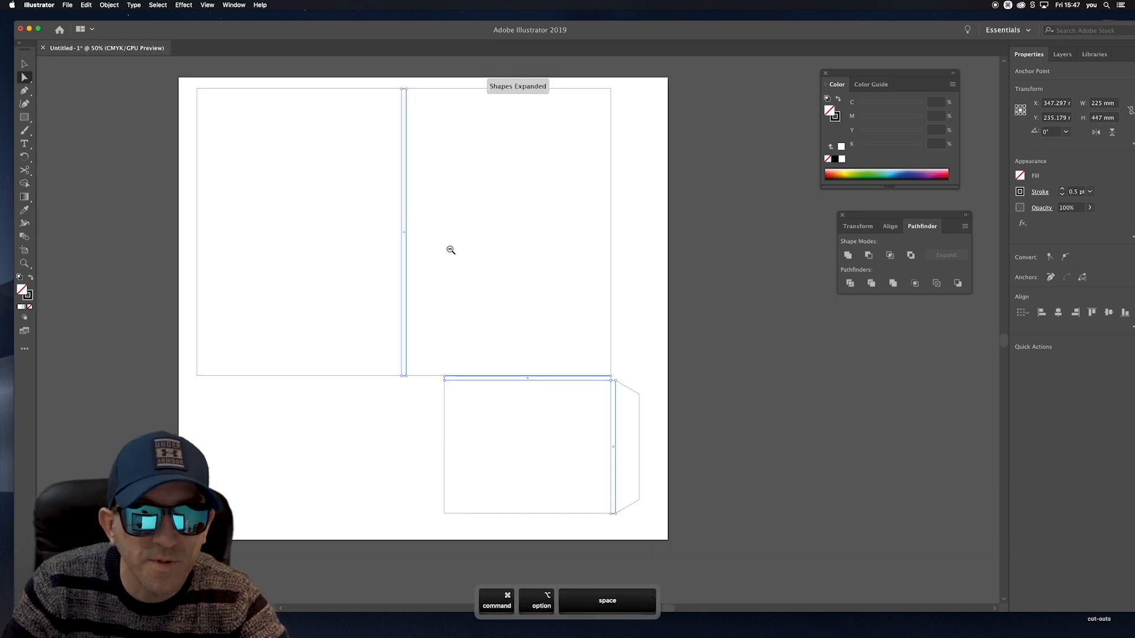
key(super)
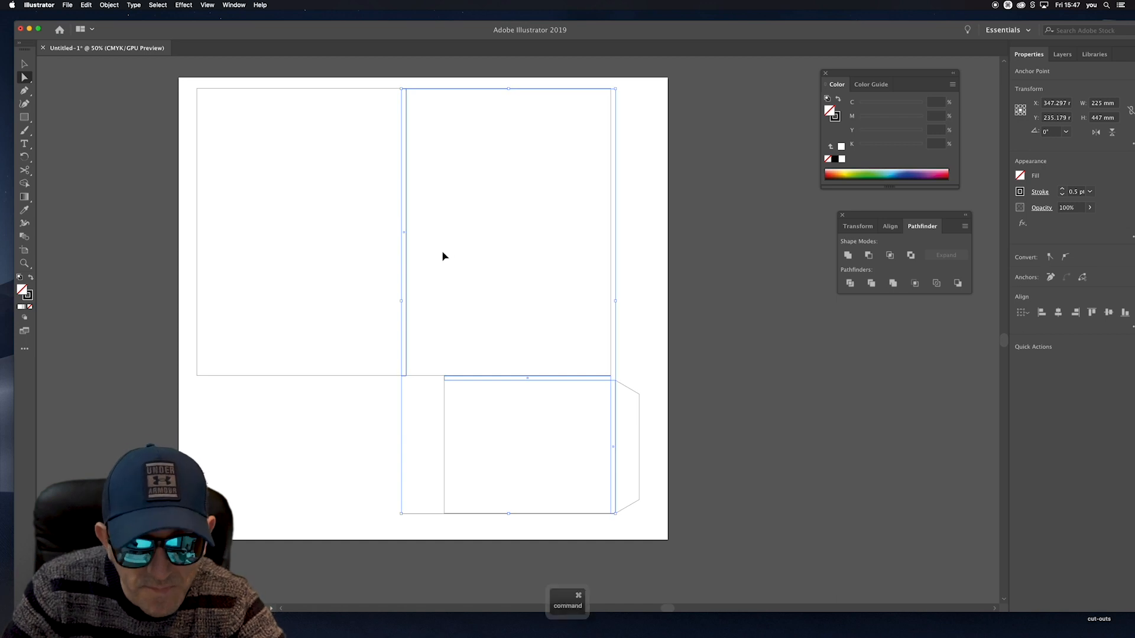
key(super+v)
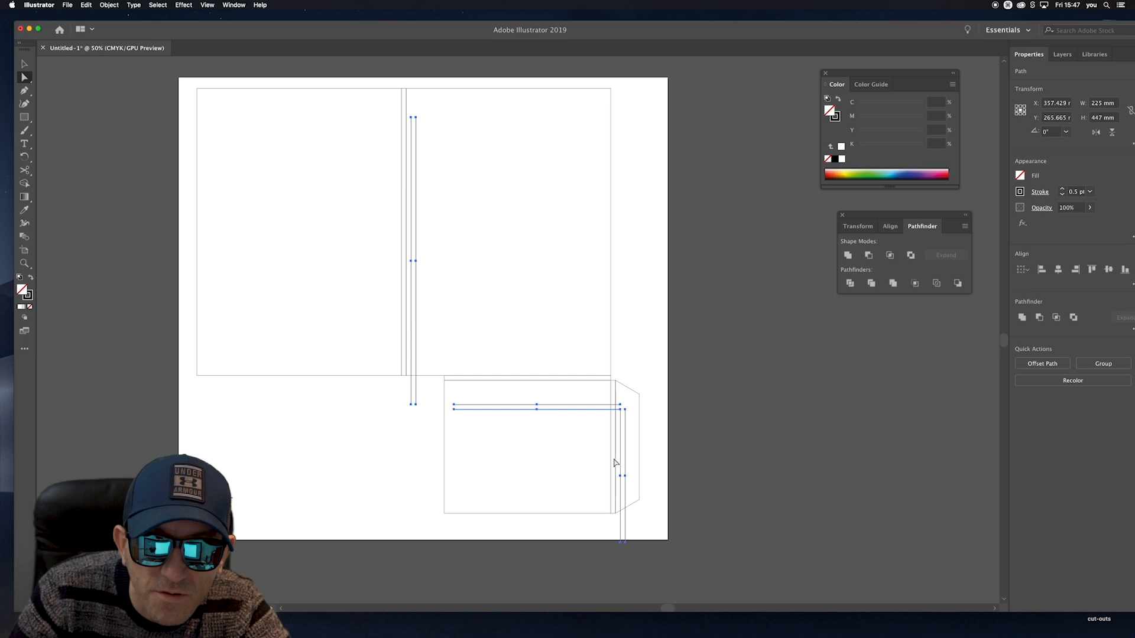
key(super)
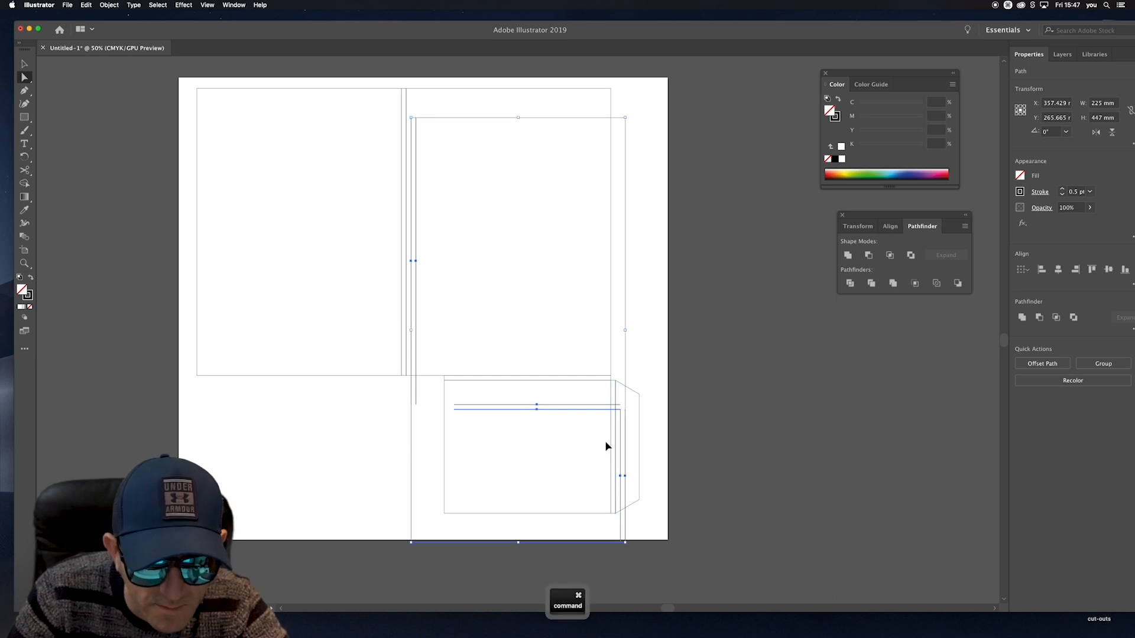
key(super+z)
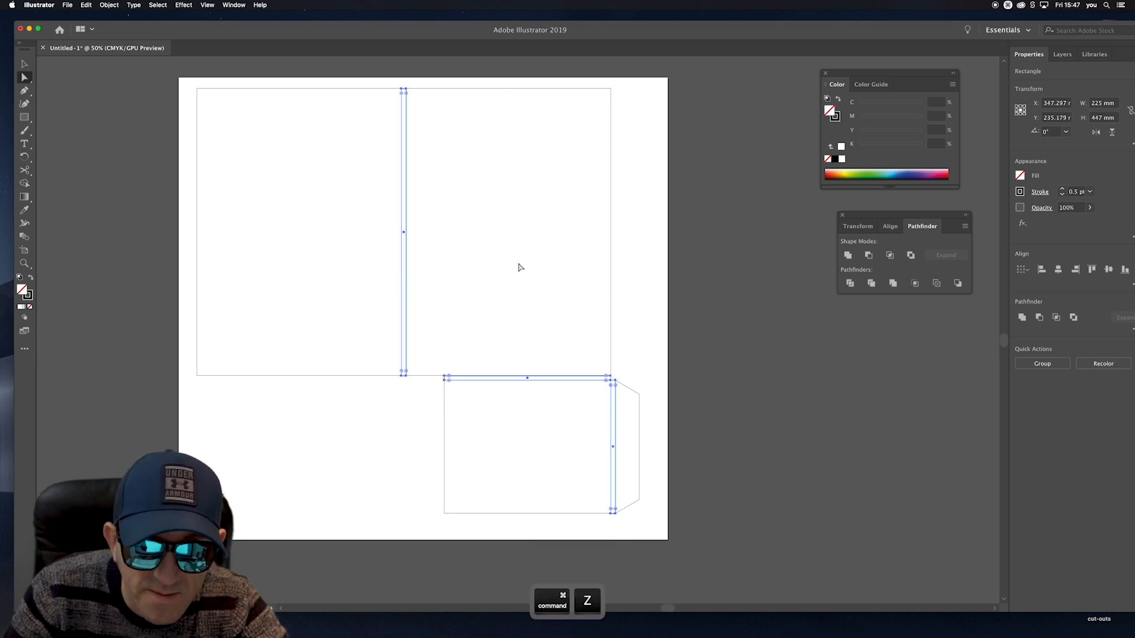
Select all the folder shapes and unite them into a single outer outline with Pathfinder.
key(super+a)
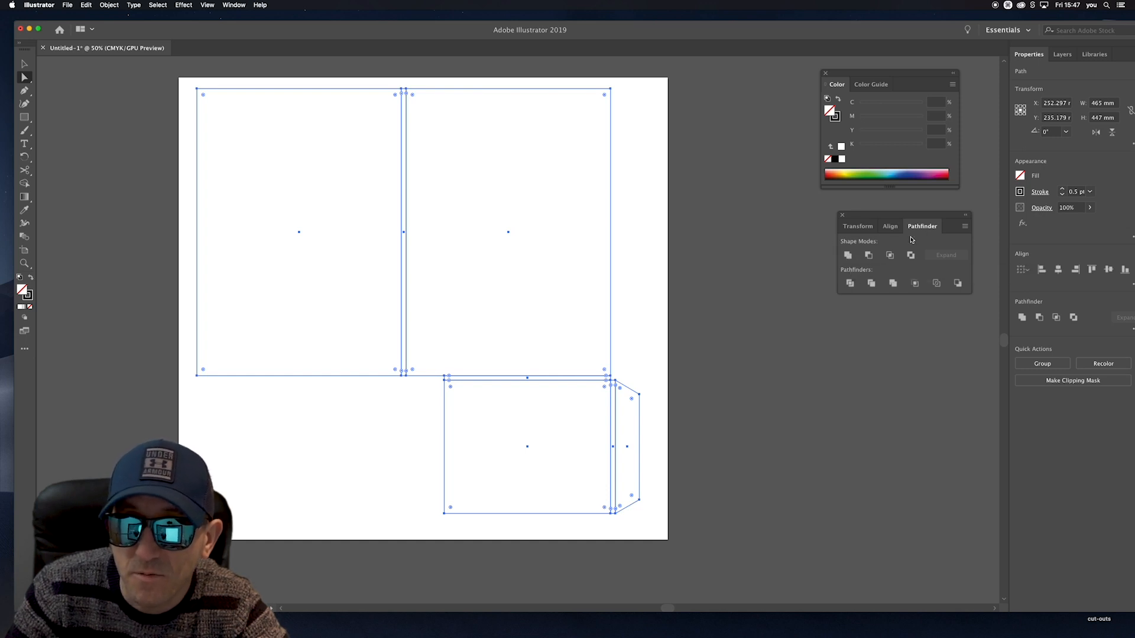
click(233, 5)
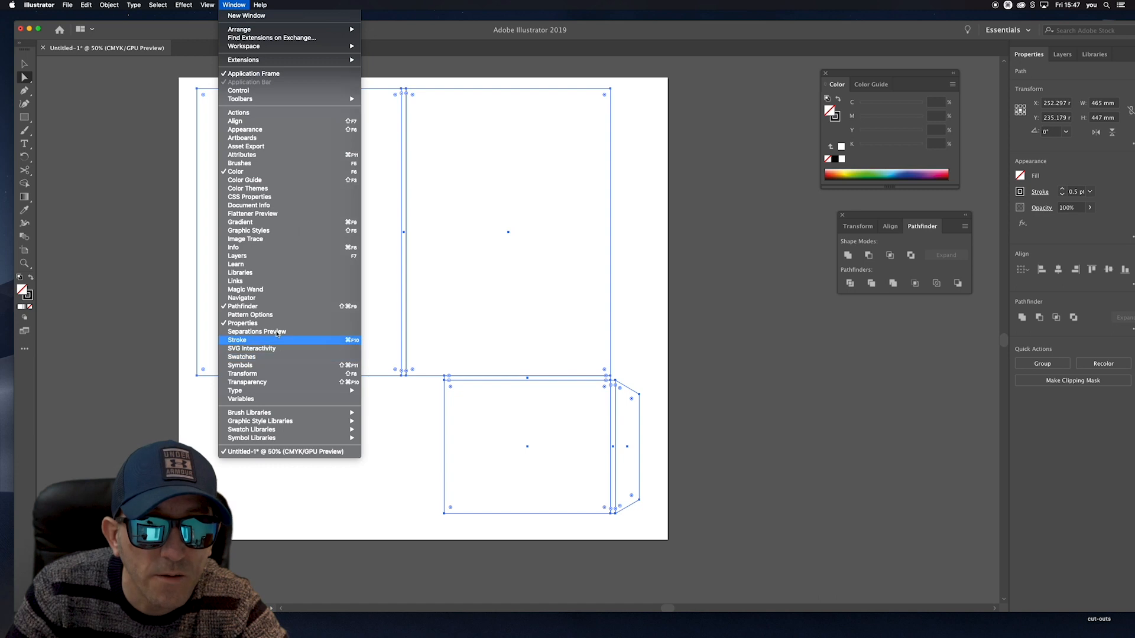
click(642, 282)
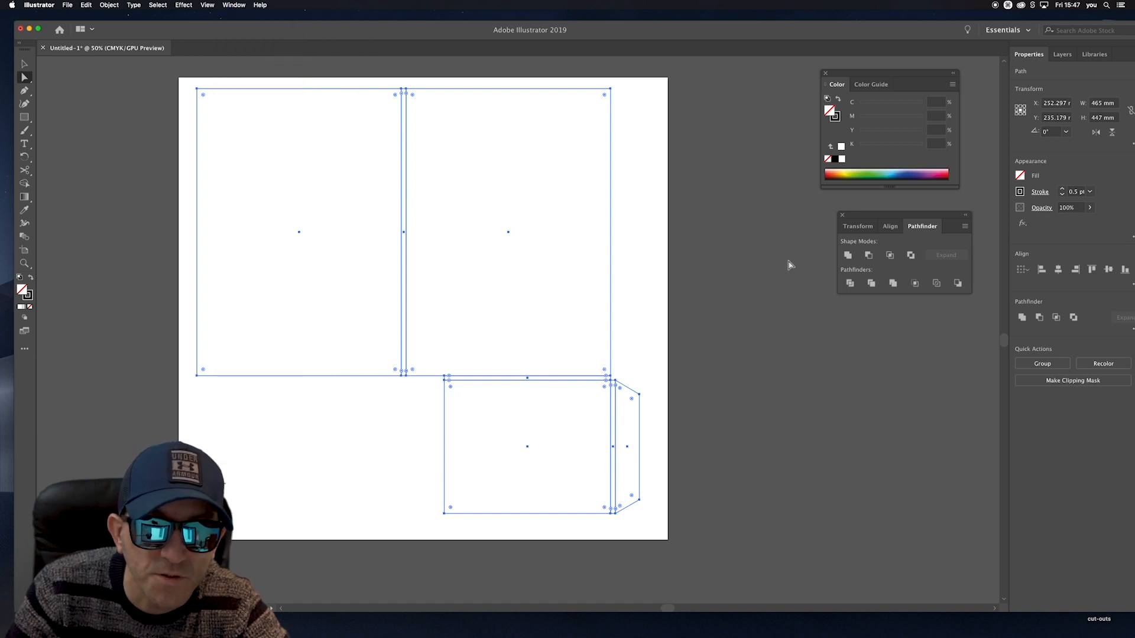
key(super+a)
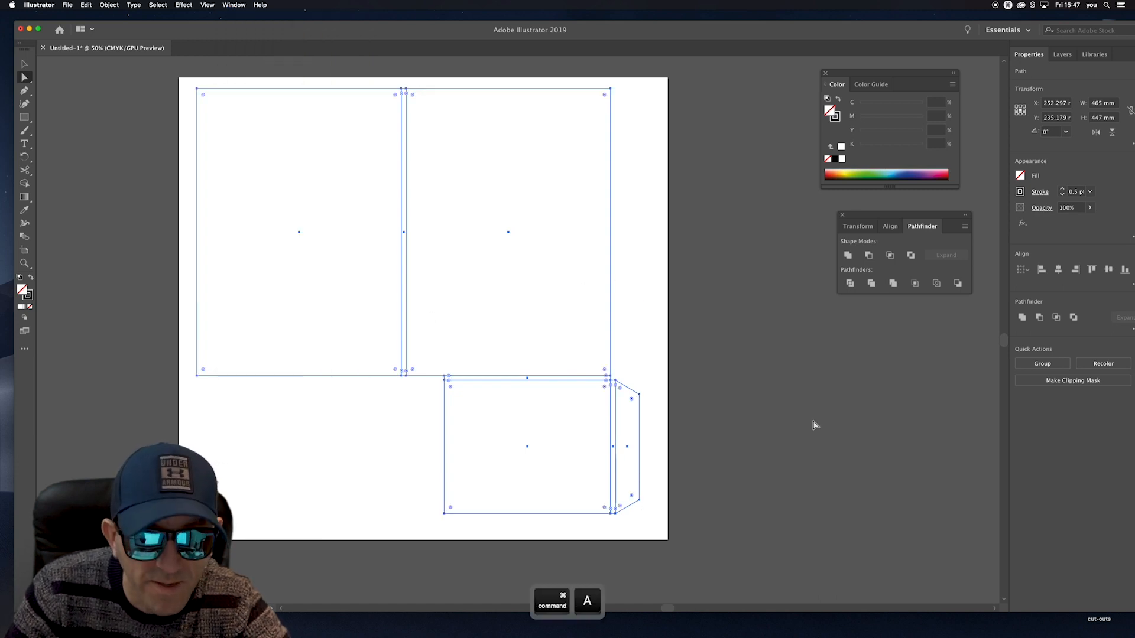
click(847, 256)
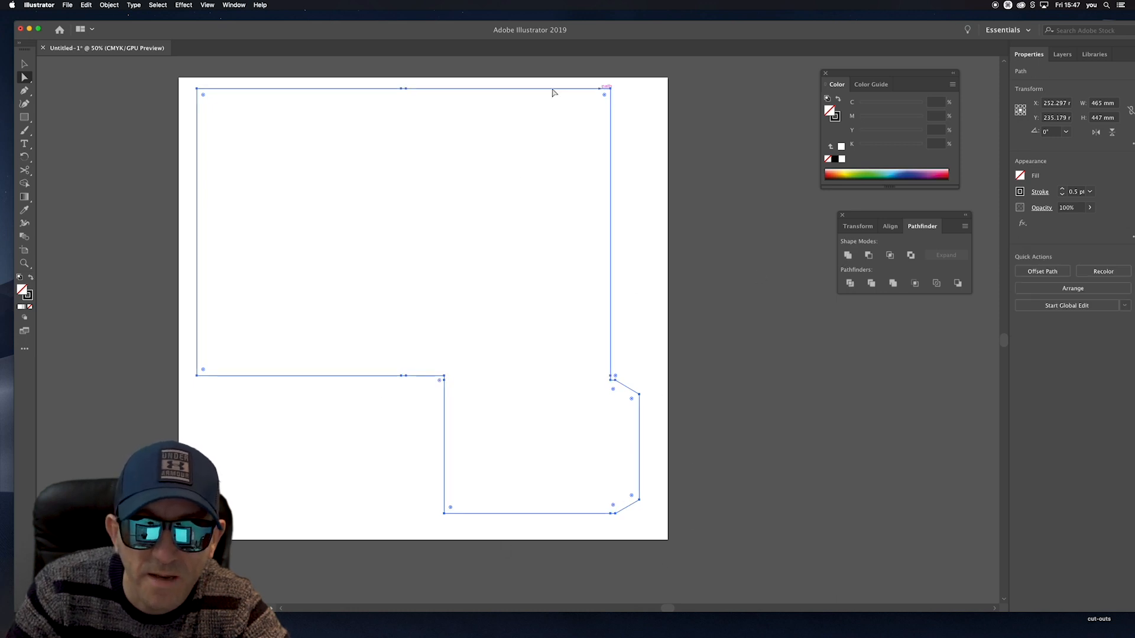
click(24, 64)
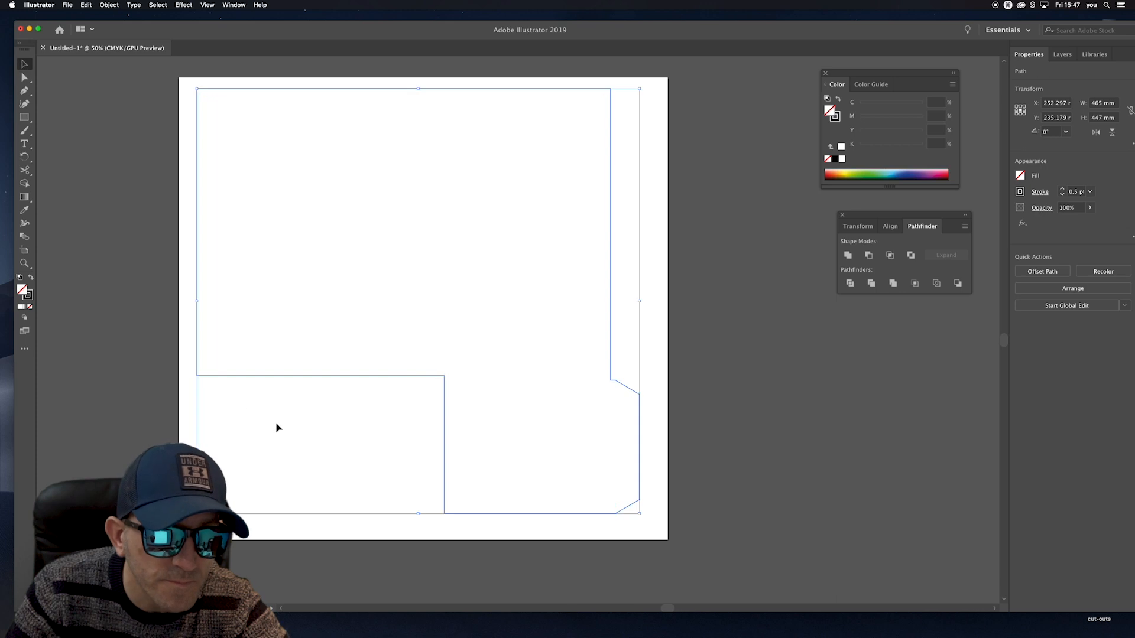
Paste the copied fold strips in place over the united outline and group them.
click(355, 430)
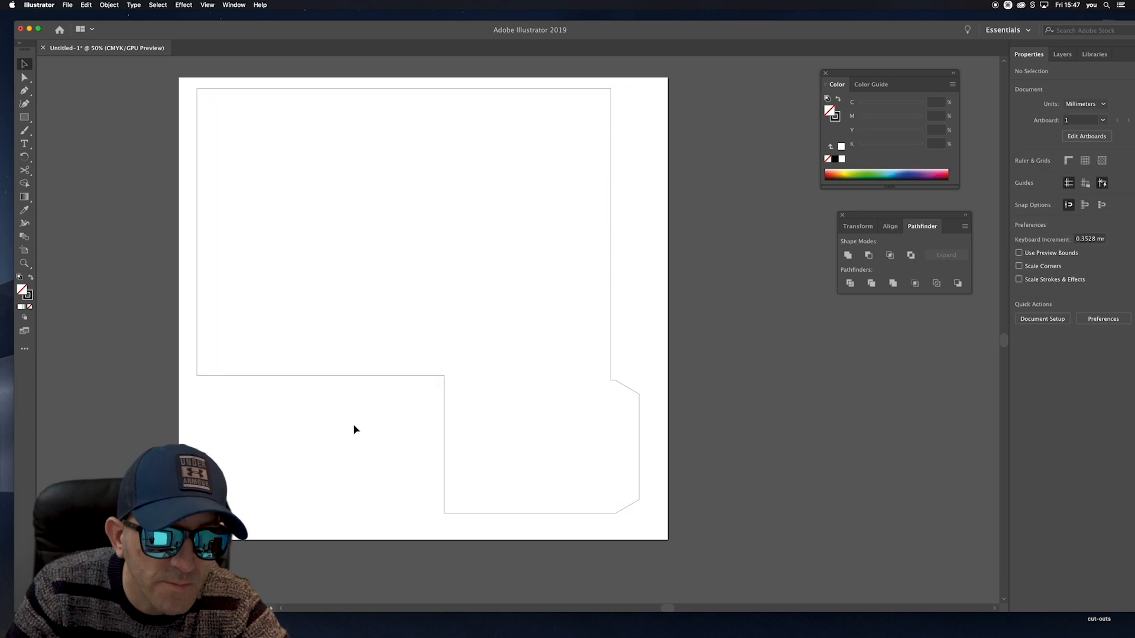
click(88, 5)
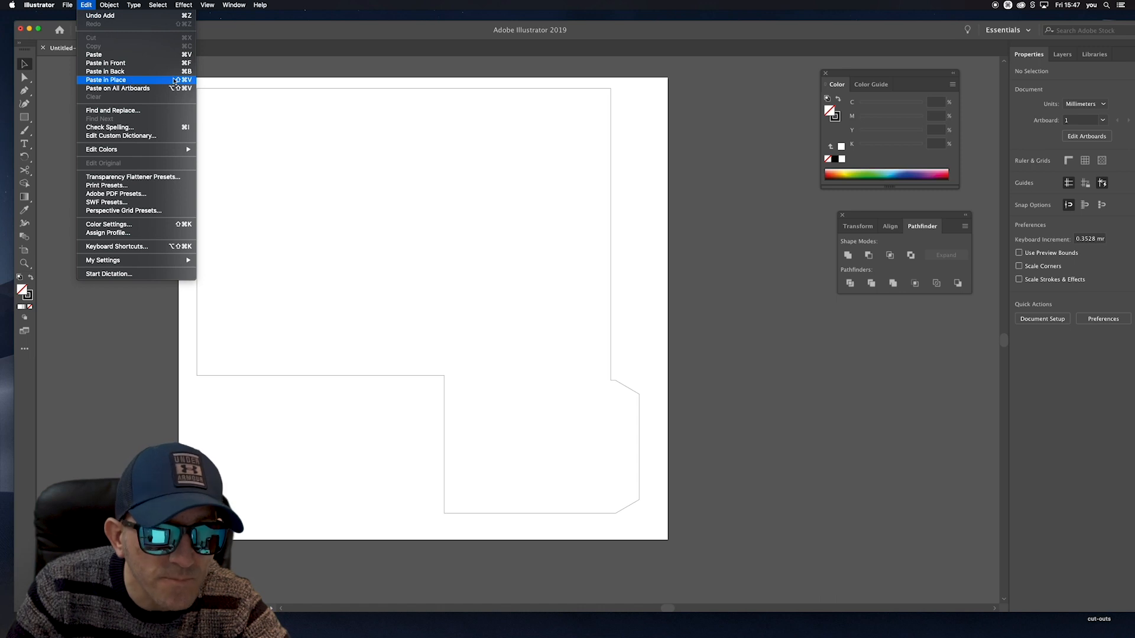
click(223, 80)
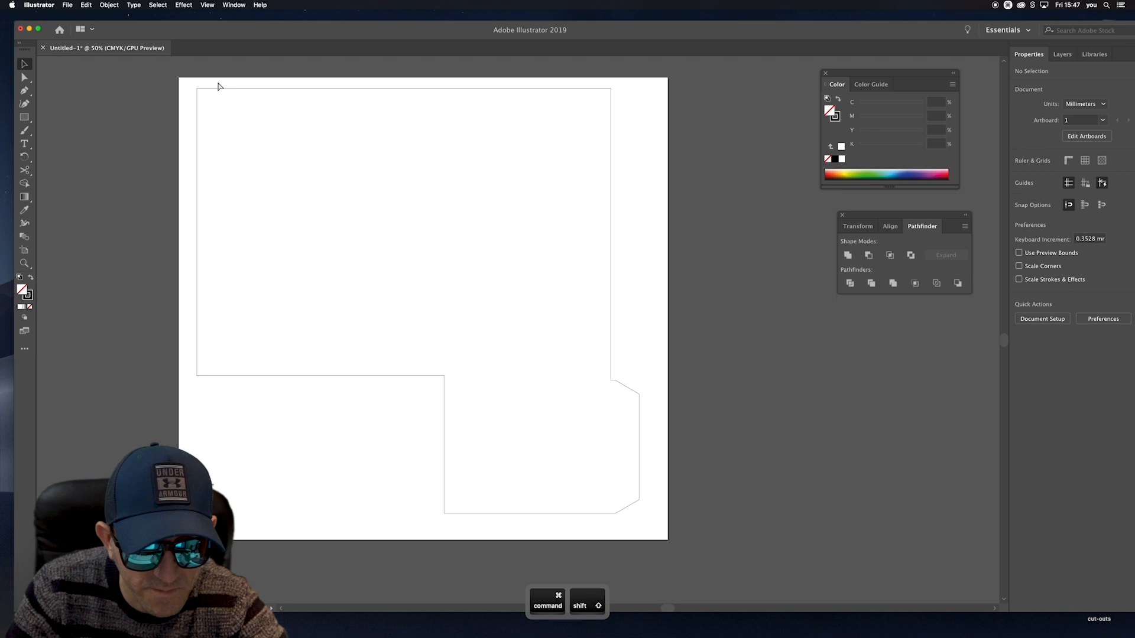
key(super+shift+v)
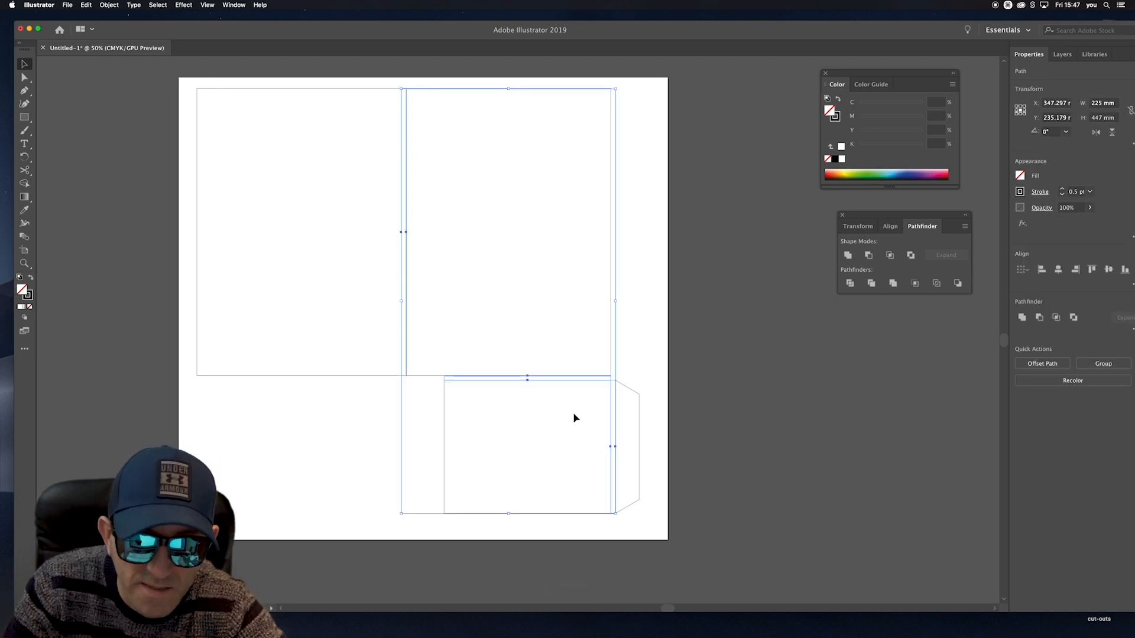
key(super)
key(super+g)
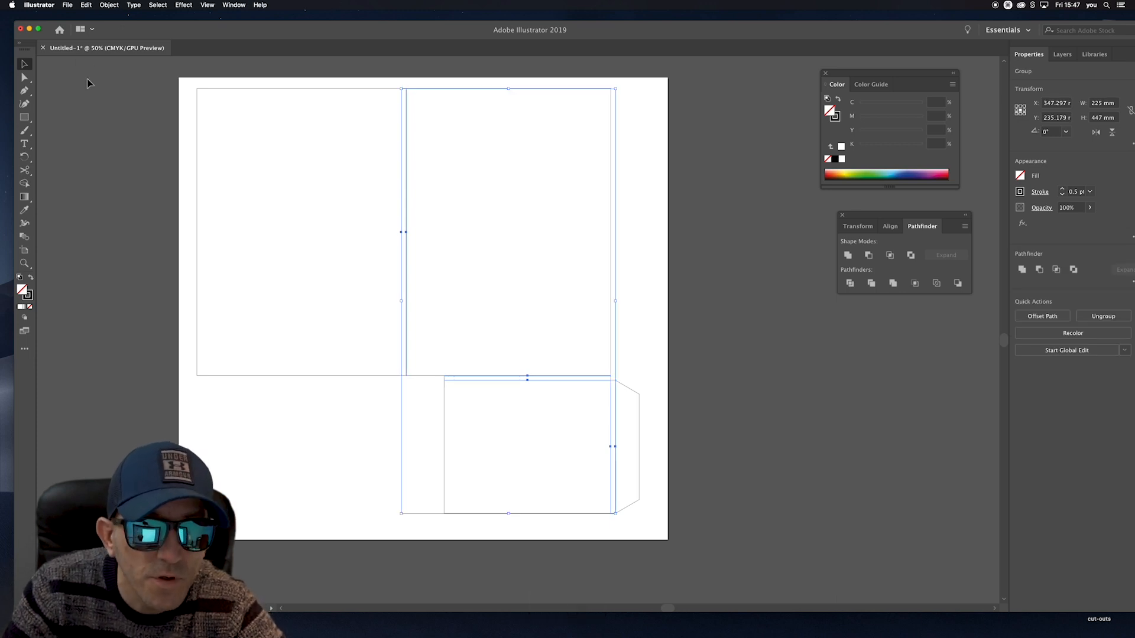
Select the outer outline and the fold-strip group in turn to check that they are separate objects.
click(275, 123)
click(410, 145)
click(340, 392)
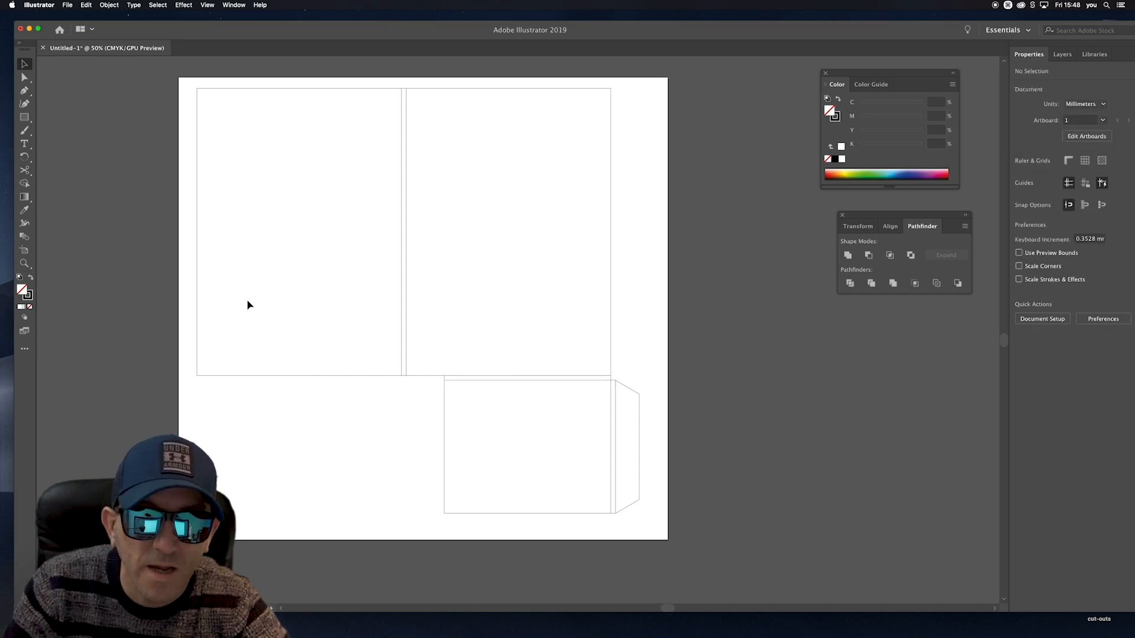
drag(212, 260, 214, 261)
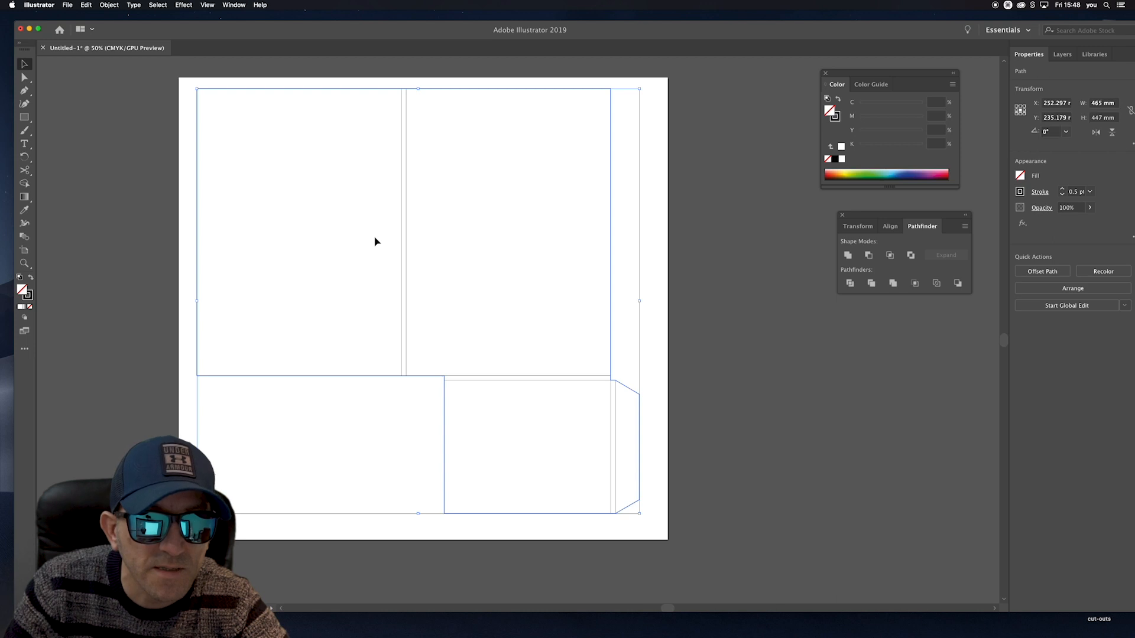
click(423, 255)
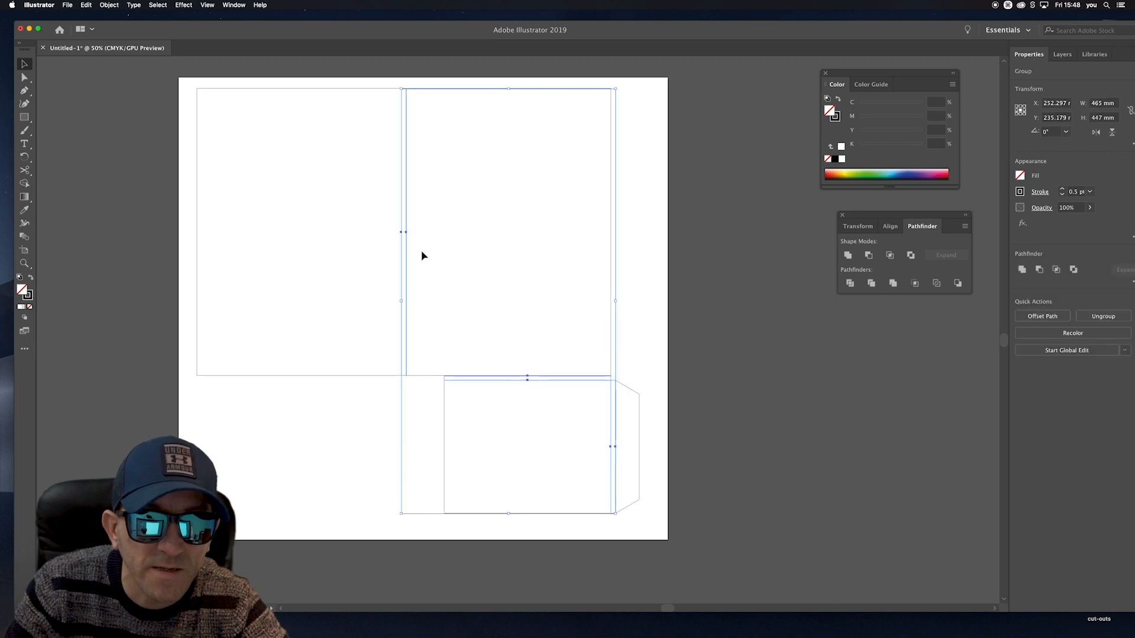
click(349, 389)
click(233, 297)
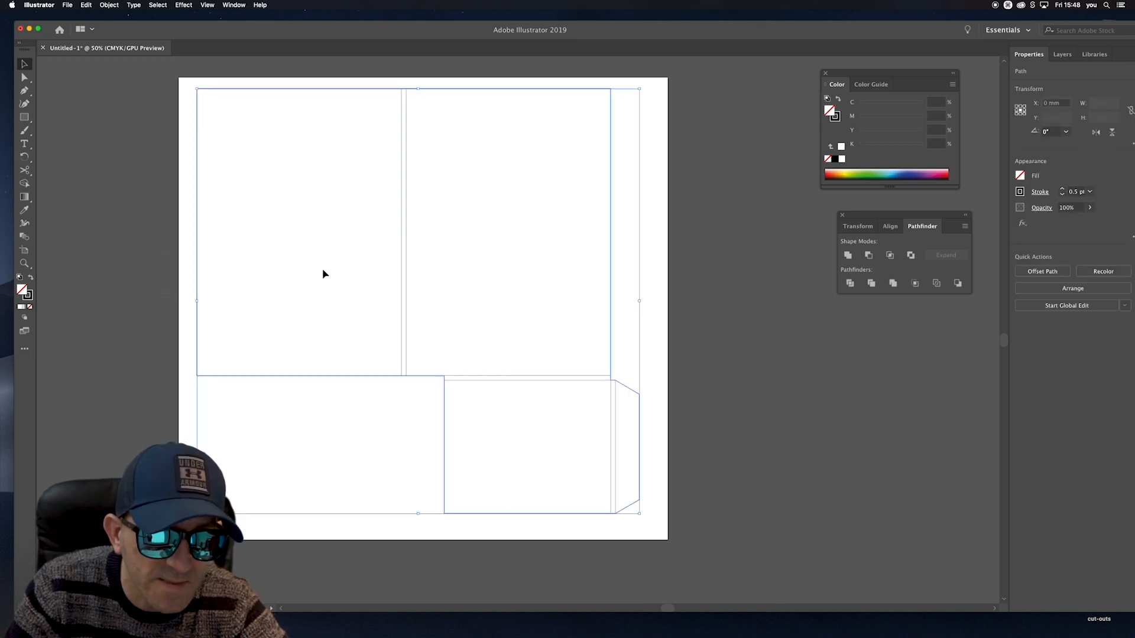
click(320, 472)
Open the PANTONE+ Solid Coated swatch library, move it clear of the folder drawing and enlarge it to show more colours.
click(233, 5)
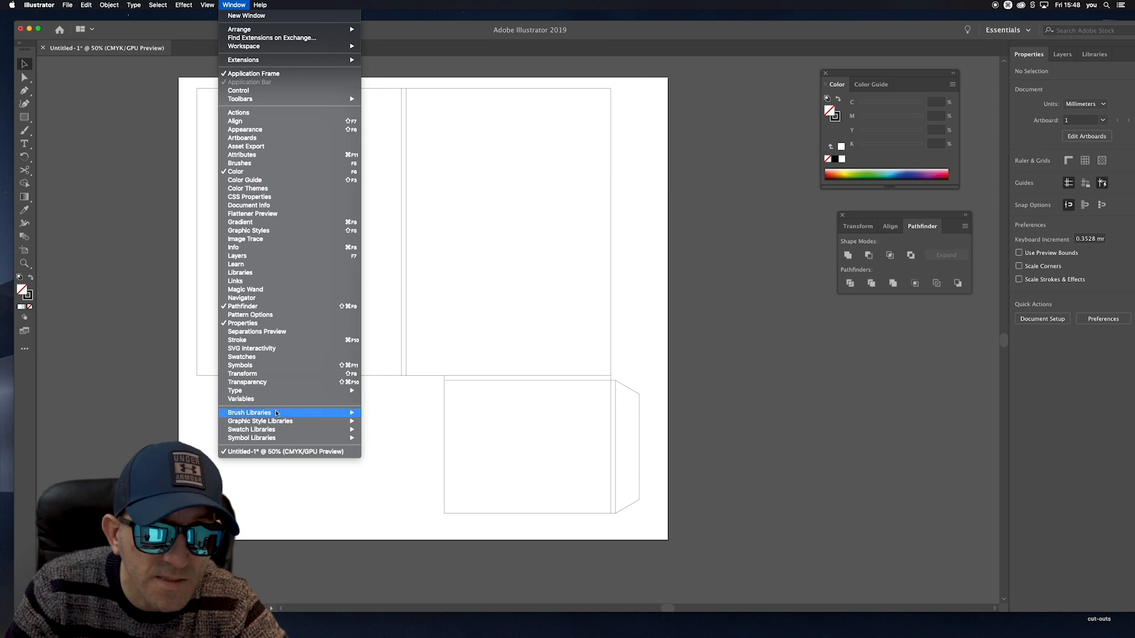
mouse_move(280, 432)
mouse_move(393, 448)
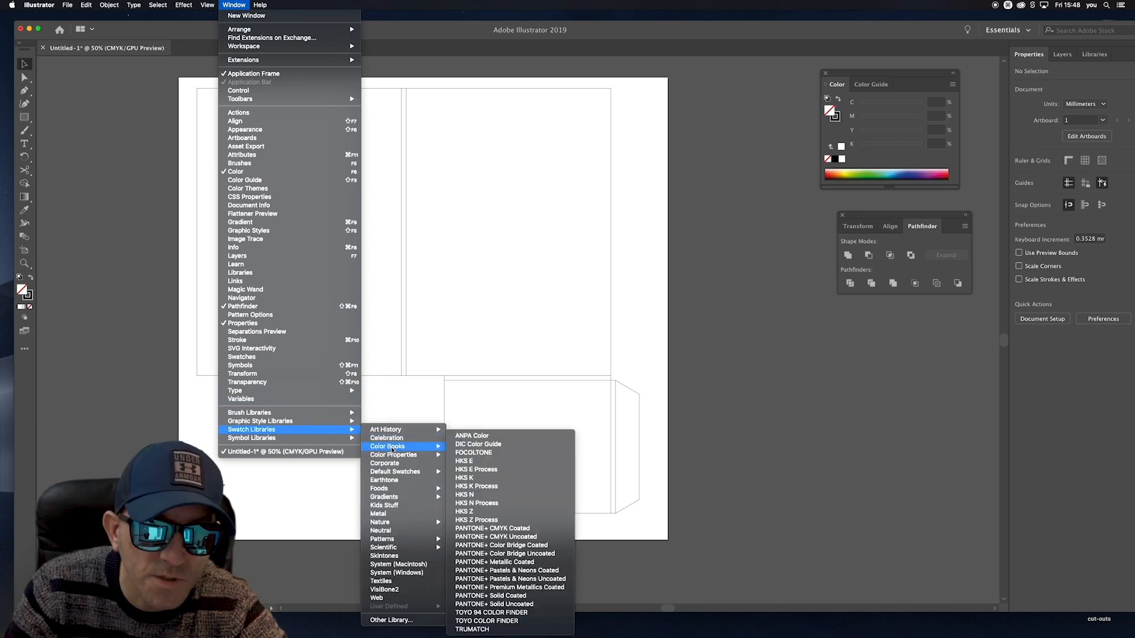
click(526, 597)
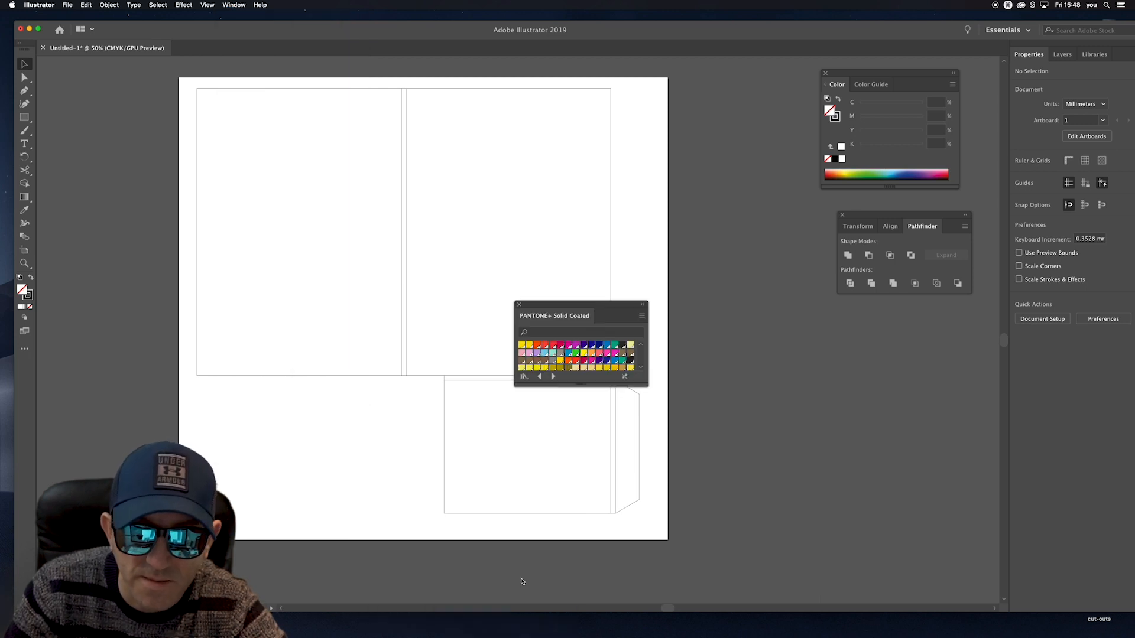
drag(613, 303, 745, 81)
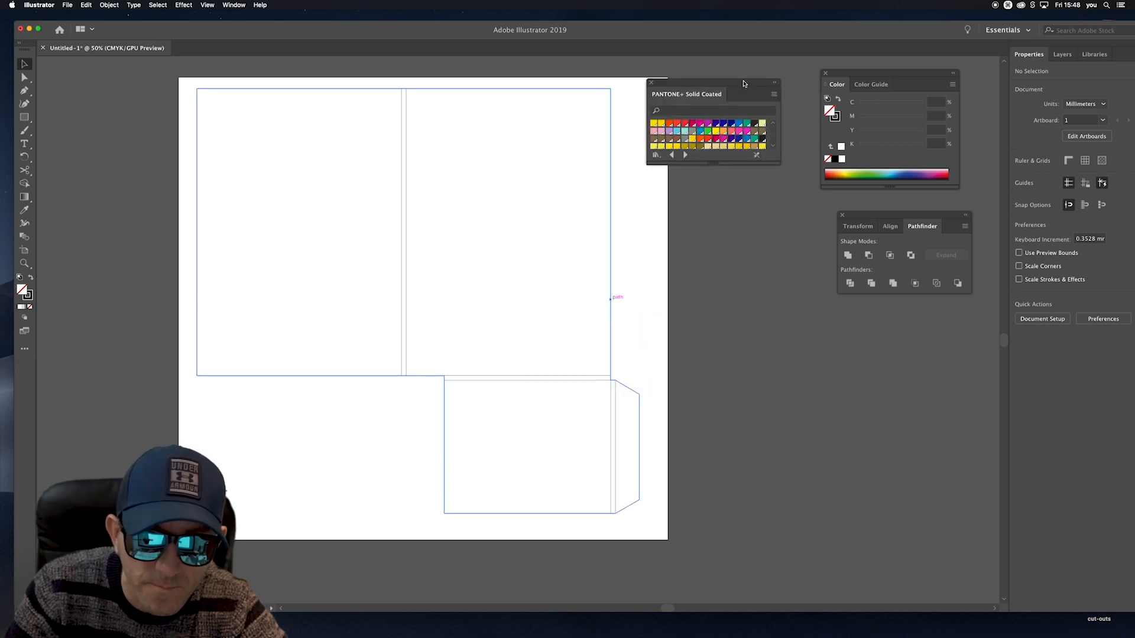
drag(778, 161, 803, 424)
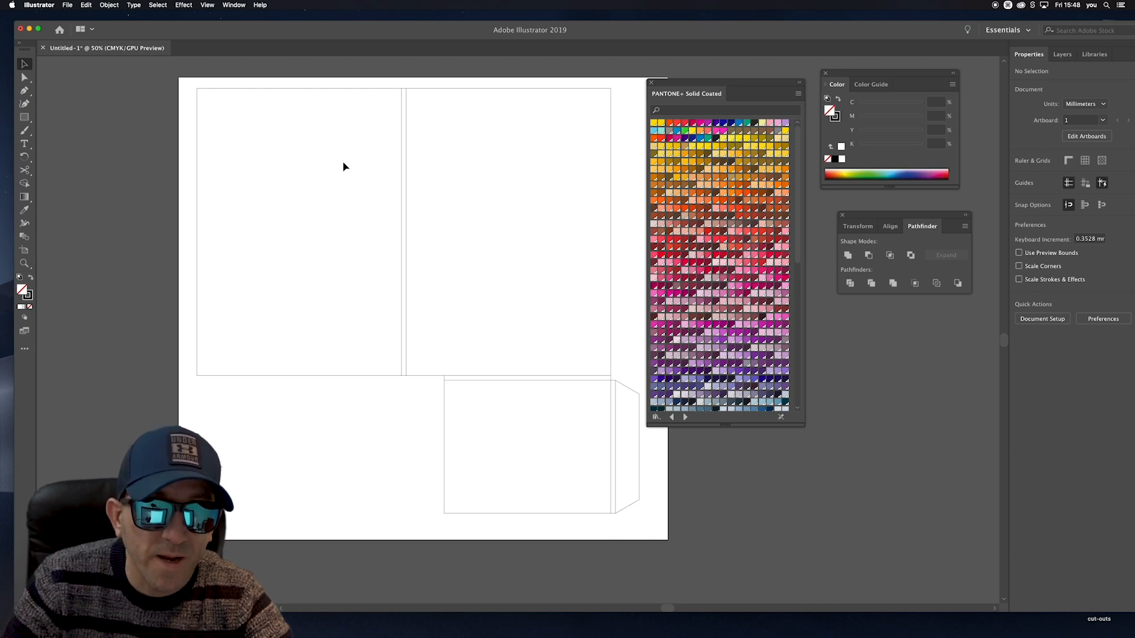
Set the stroke of the folder's outer outline to PANTONE Yellow C, leaving its fill empty.
click(26, 78)
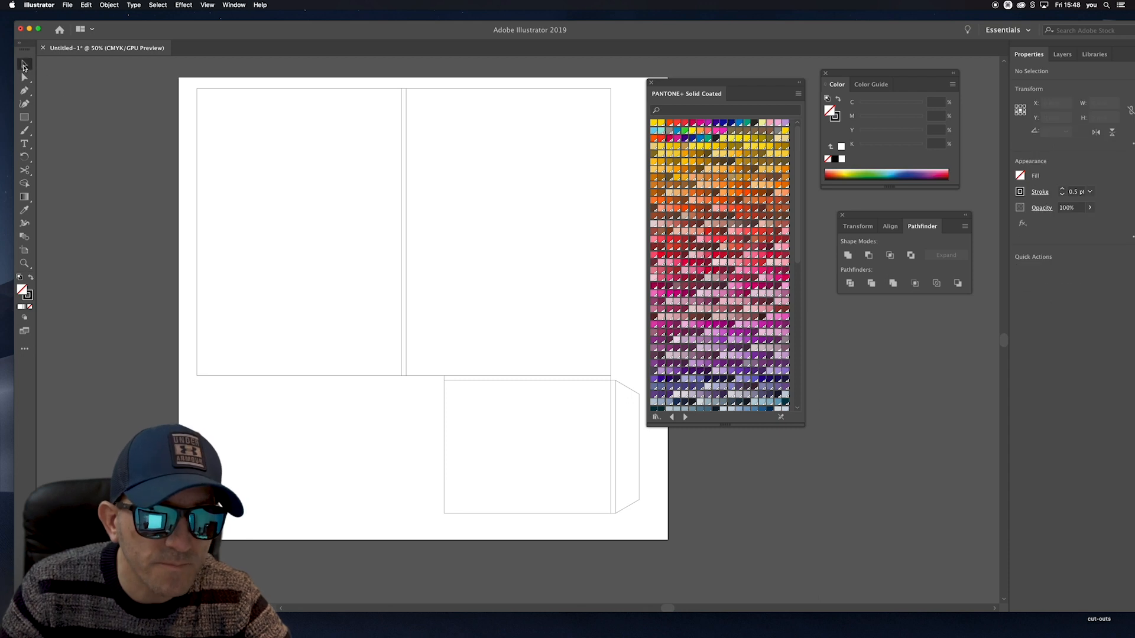
click(24, 64)
drag(174, 85, 252, 129)
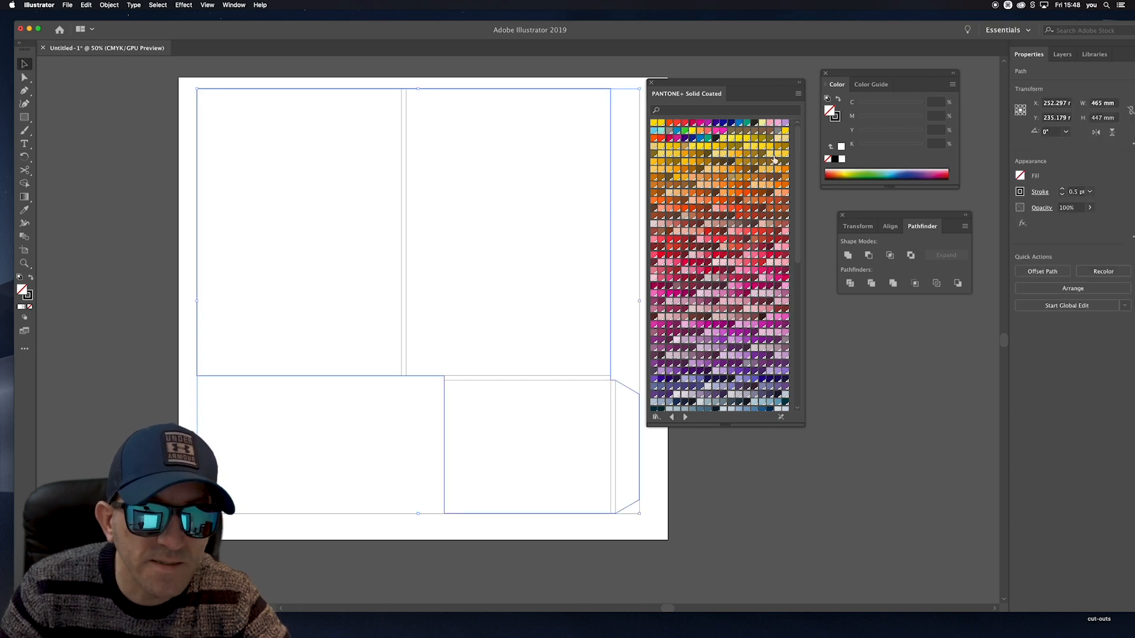
click(746, 140)
key(super+z)
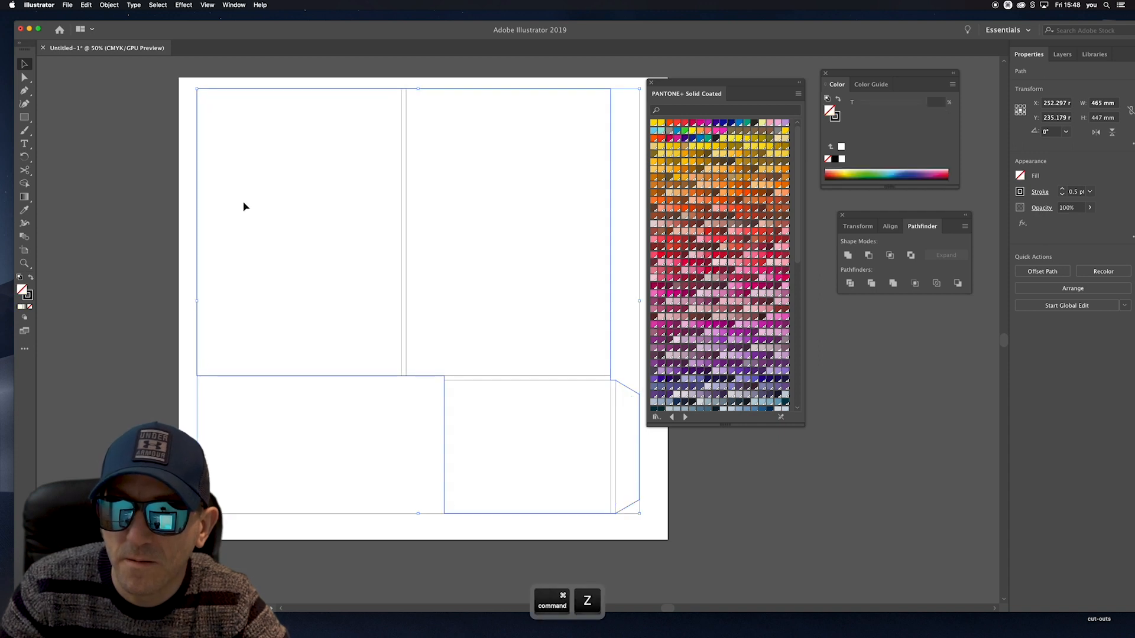
click(28, 299)
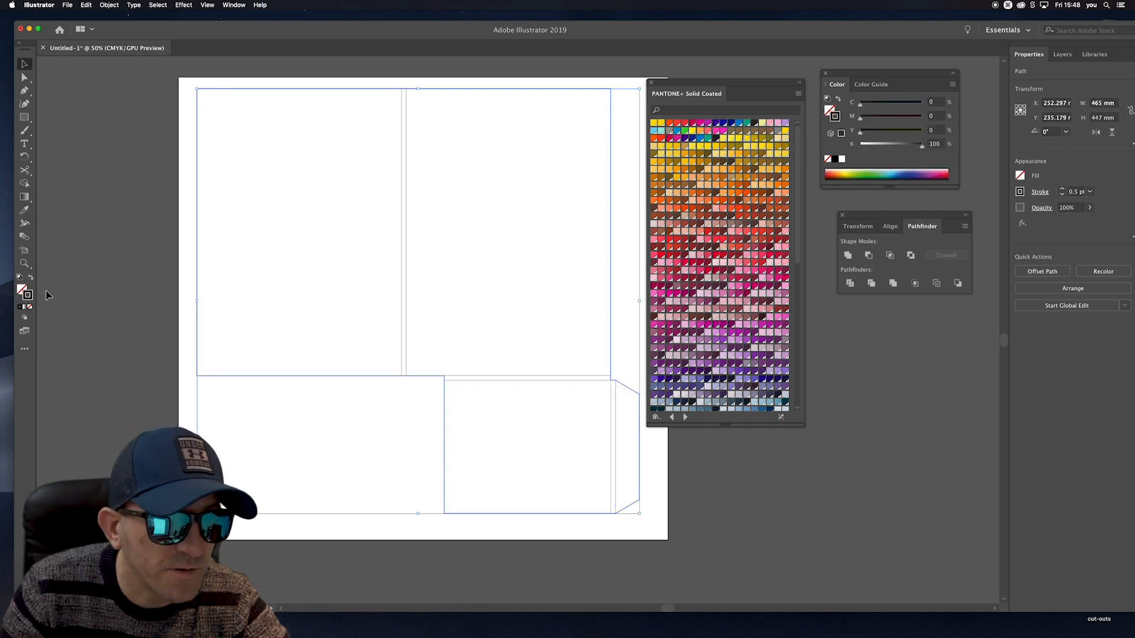
click(746, 140)
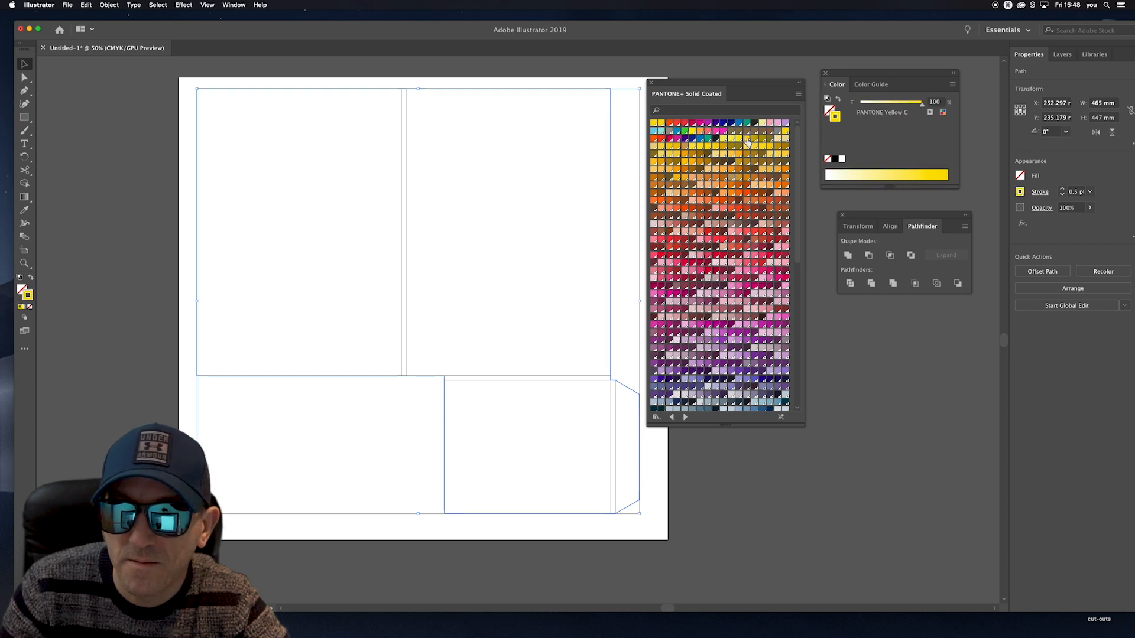
click(615, 121)
click(610, 119)
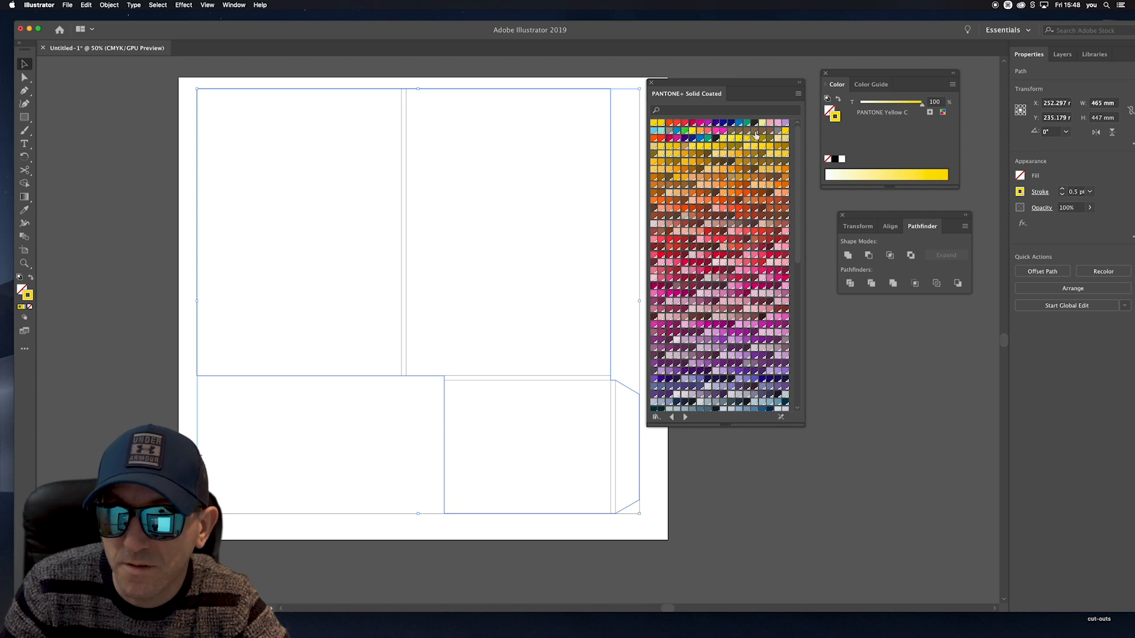
Set the stroke of the fold-strip group to PANTONE 1785 C, deselect it and move the swatch library away from the artboard.
click(401, 153)
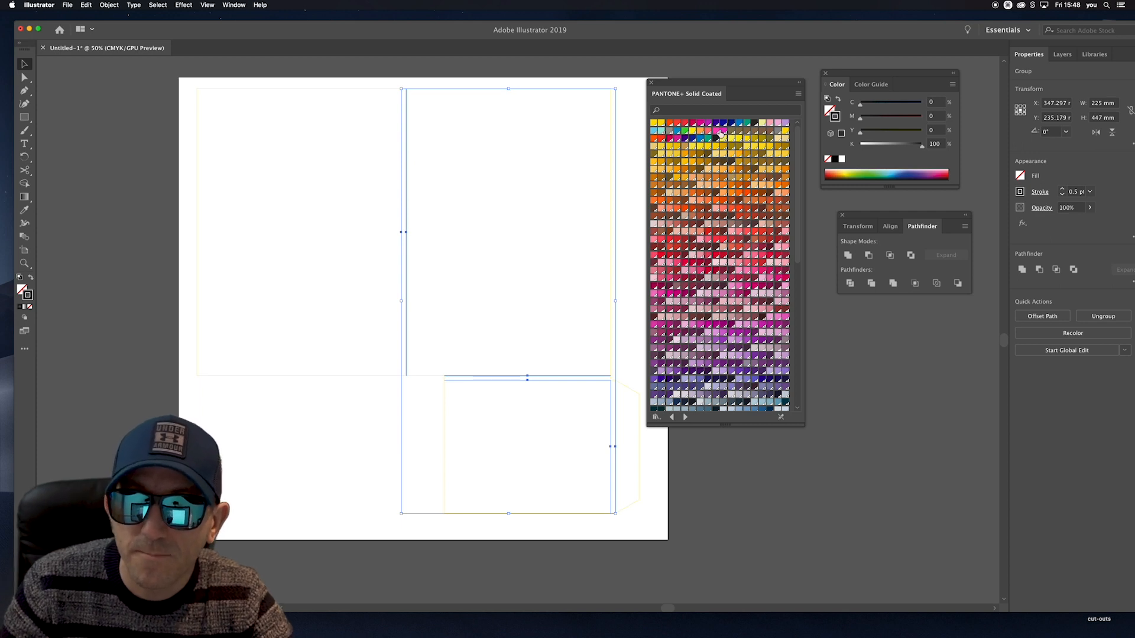
click(662, 242)
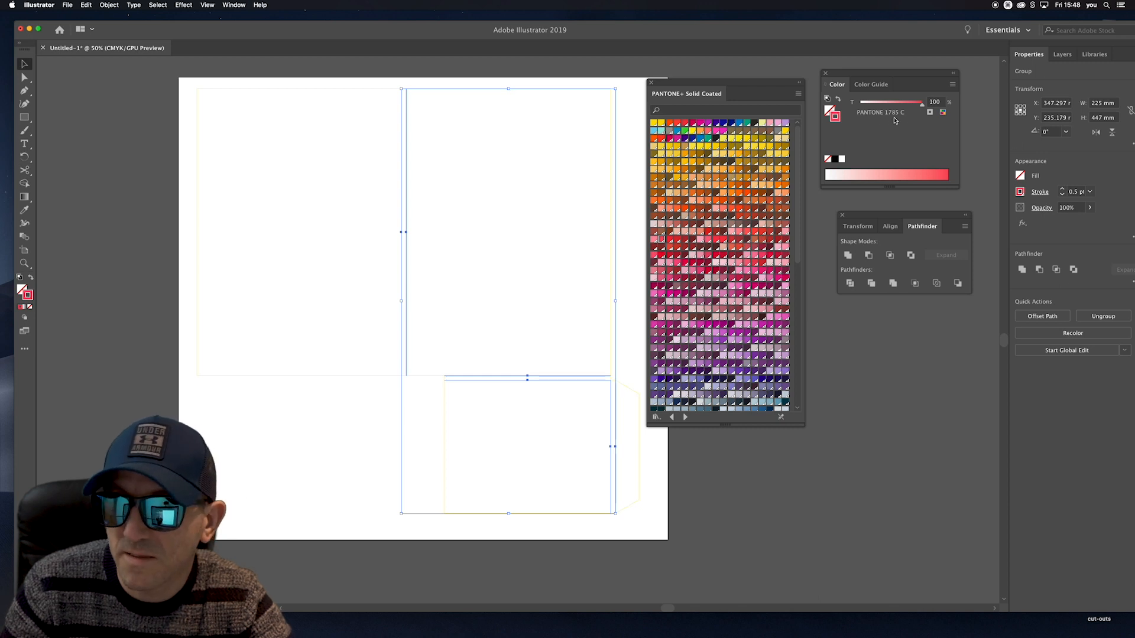
click(576, 249)
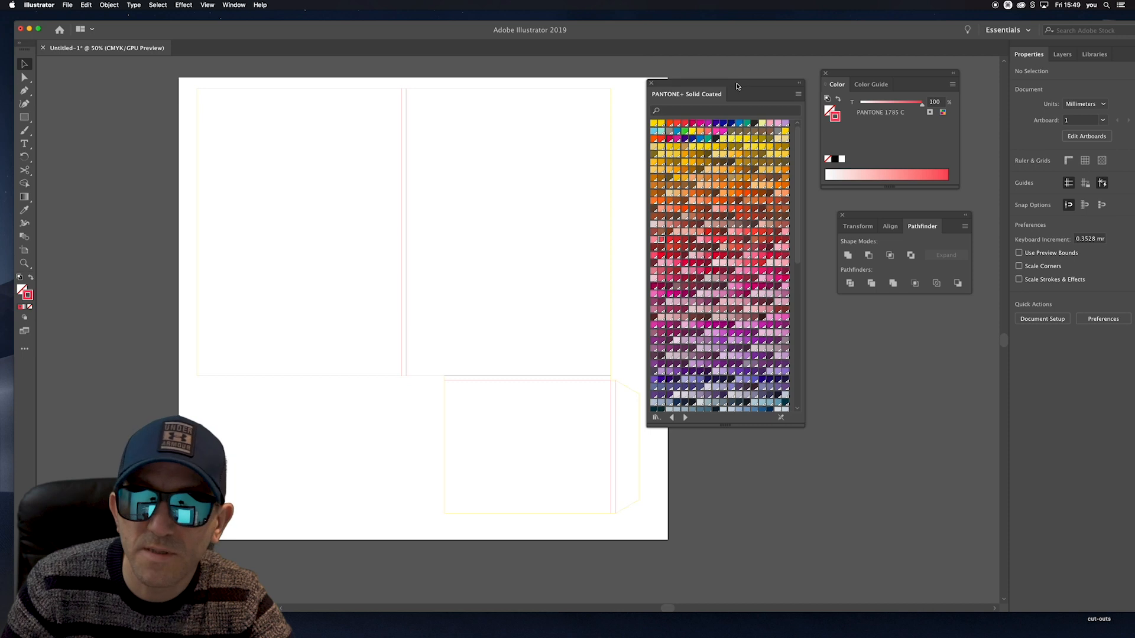
drag(742, 90, 780, 176)
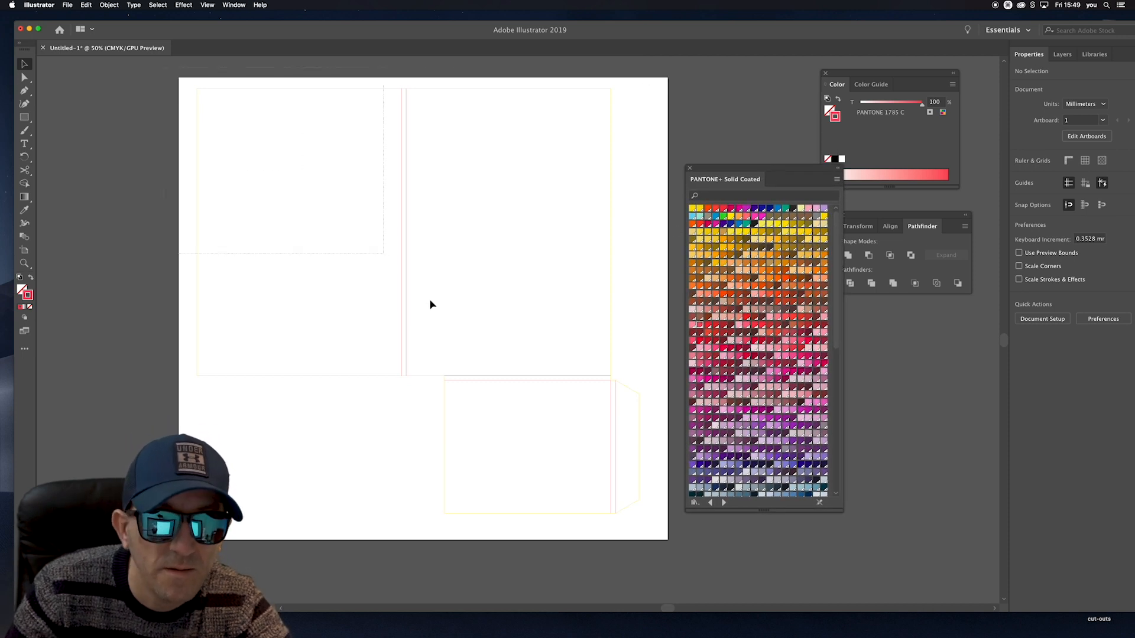
Select the whole folder drawing and copy its overall width value.
key(super+a)
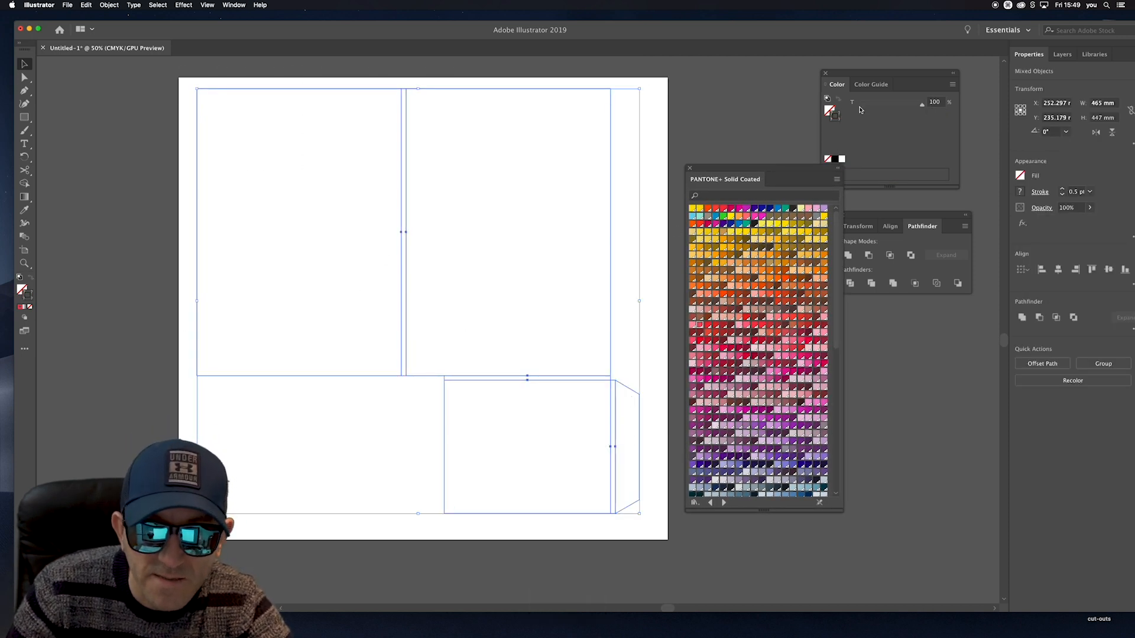
click(244, 4)
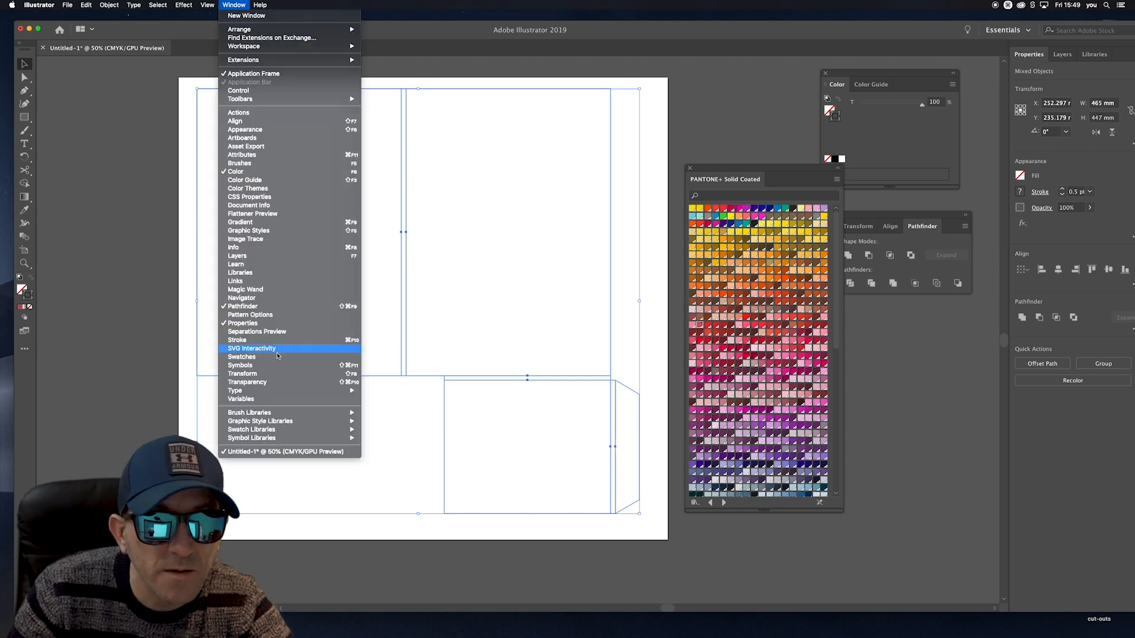
click(1106, 231)
click(1114, 104)
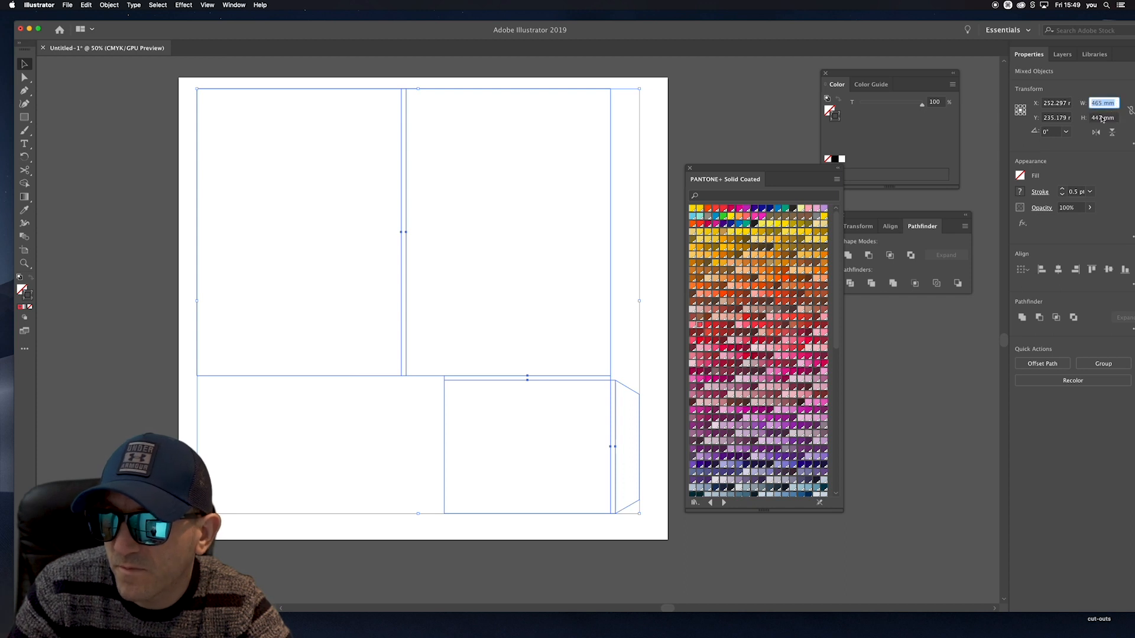
key(super+a)
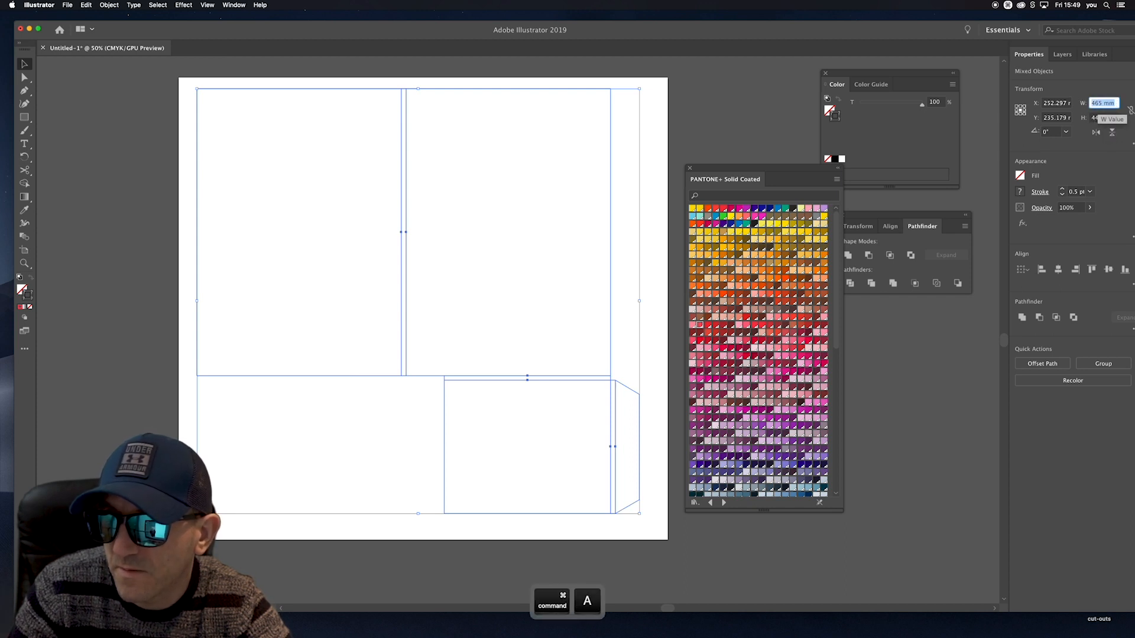
key(super+c)
Switch to InDesign, start a new document and set its width to the copied 465 mm.
mouse_move(467, 621)
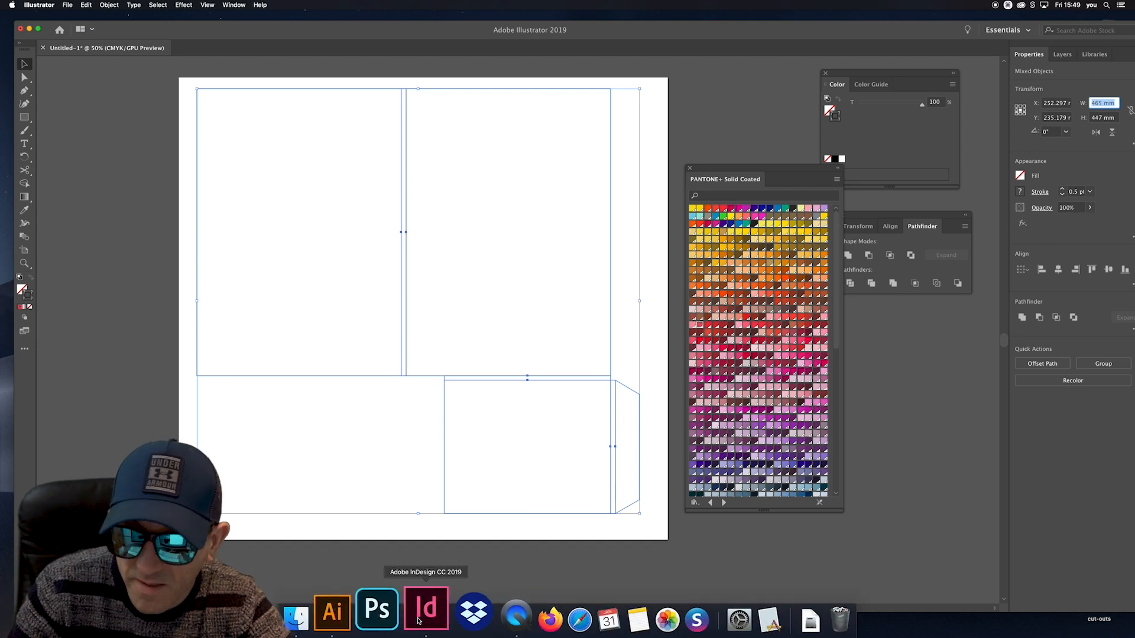
click(418, 620)
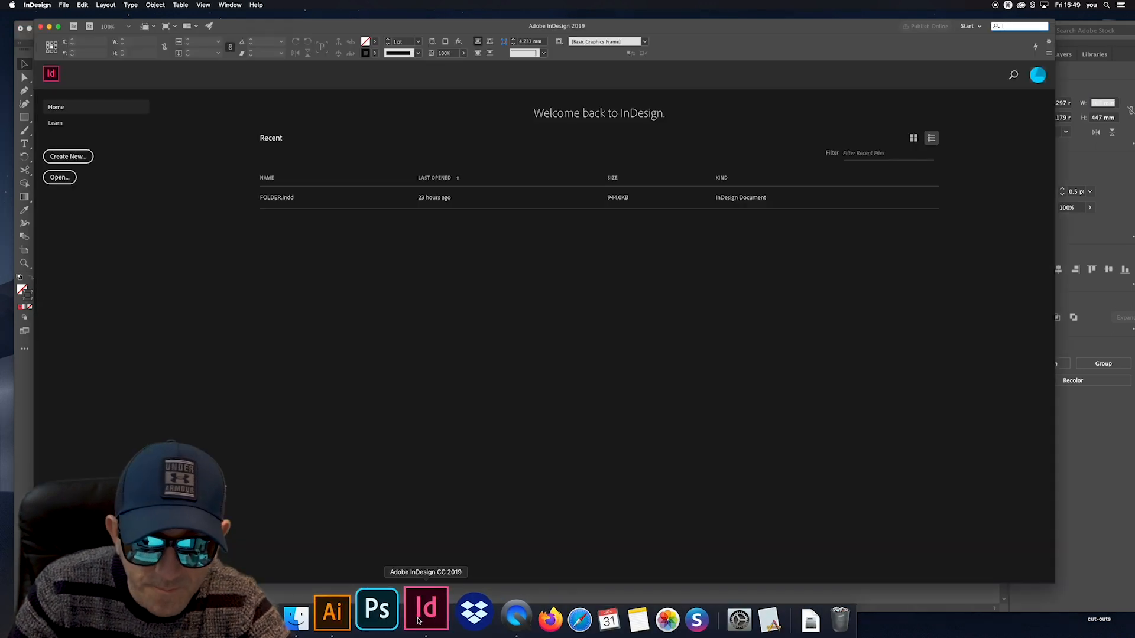
click(86, 161)
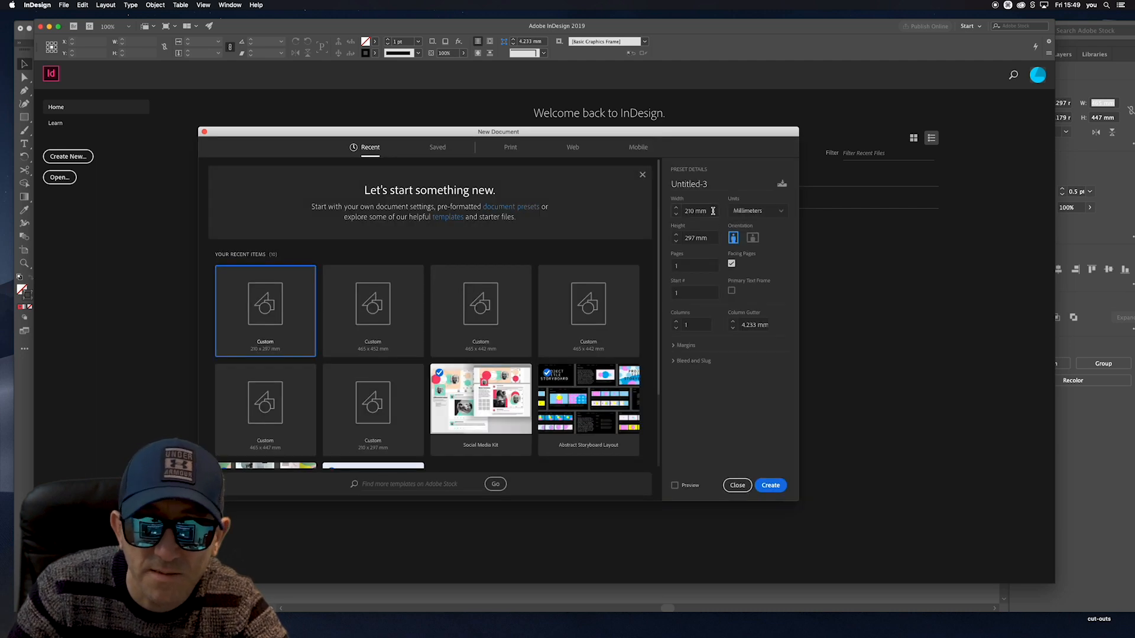
key(super+v)
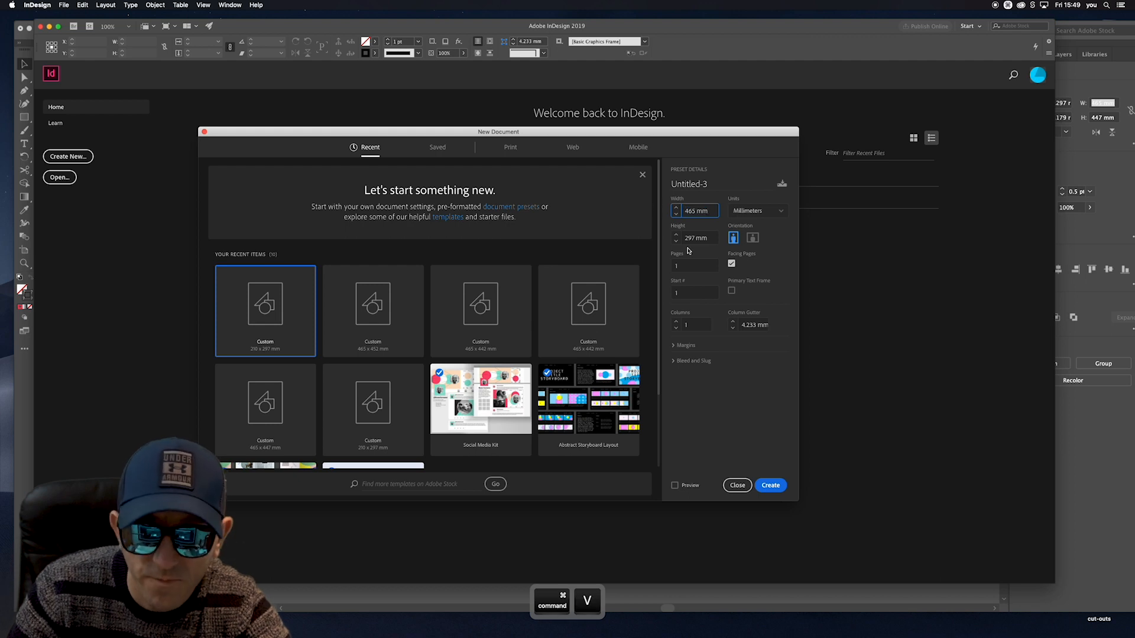
Switch back to Illustrator and copy the overall height value of the selected folder drawing.
key(ctrl+Up)
click(981, 204)
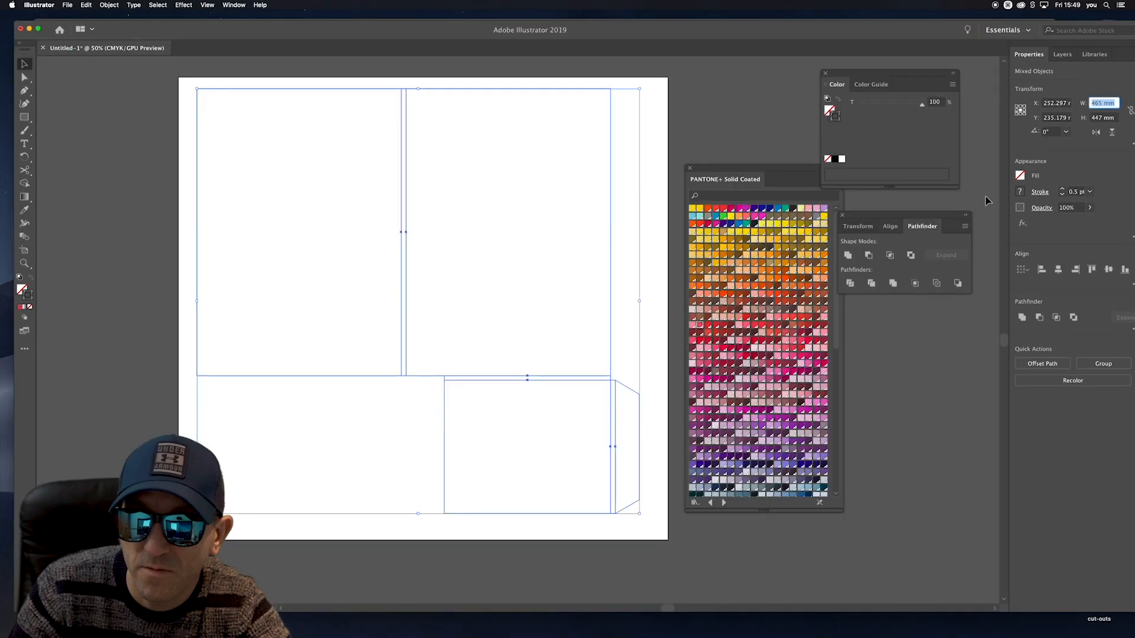
click(1098, 116)
key(super+c)
Return to InDesign's new document settings and set the page height to the copied 447 mm.
key(ctrl+Up)
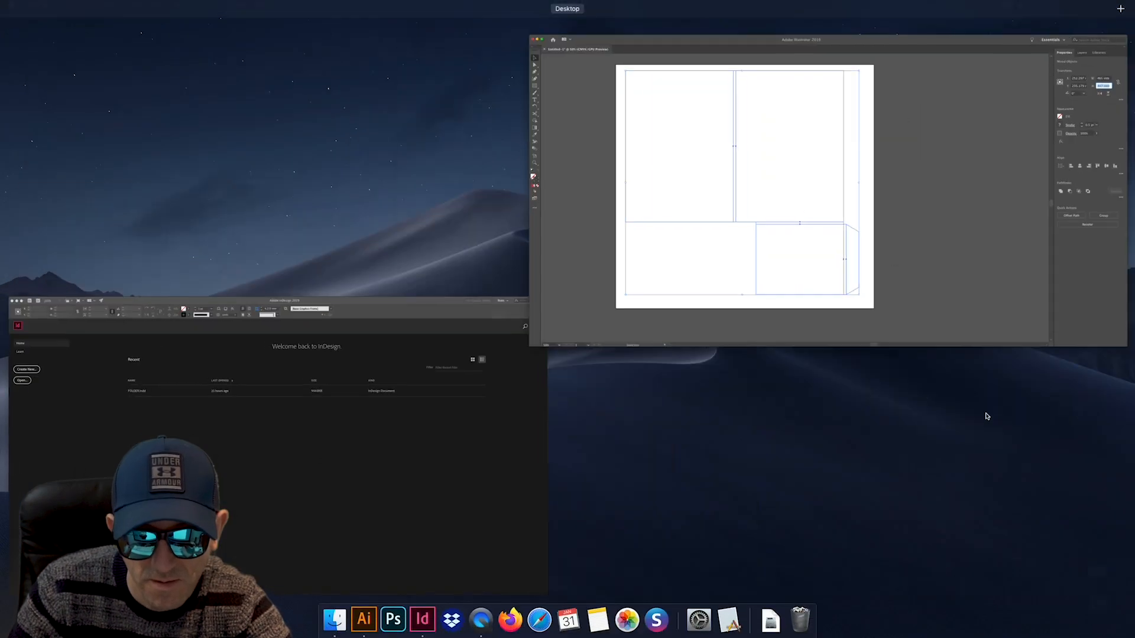
click(410, 392)
key(Tab)
click(714, 237)
key(super+a)
key(super+v)
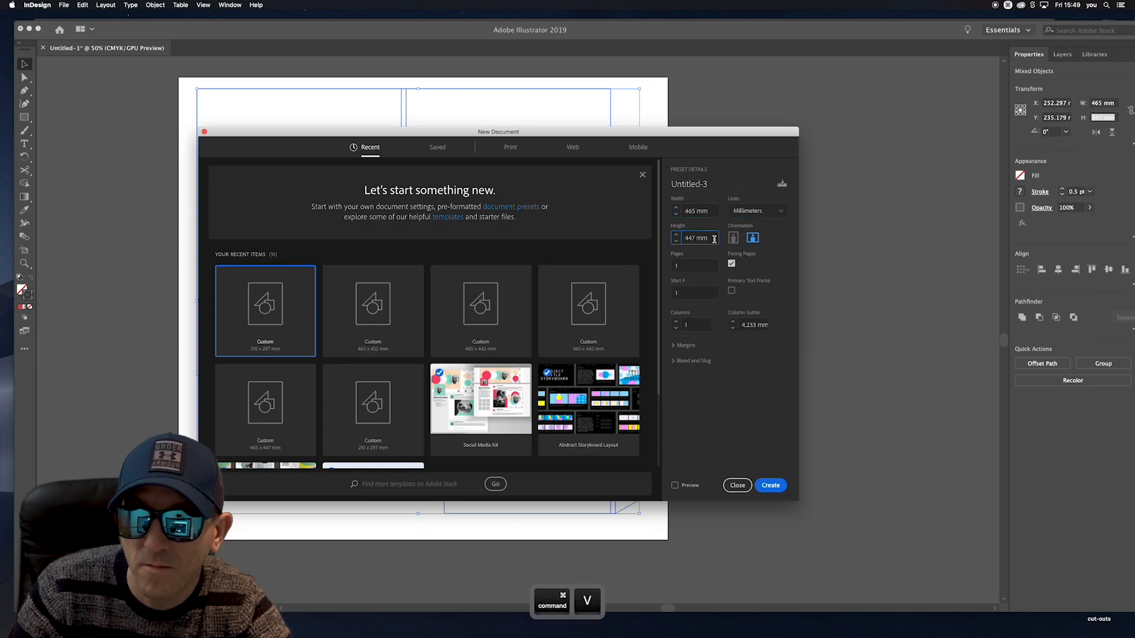
Create the new document, then switch to Illustrator and copy the whole folder drawing.
click(771, 485)
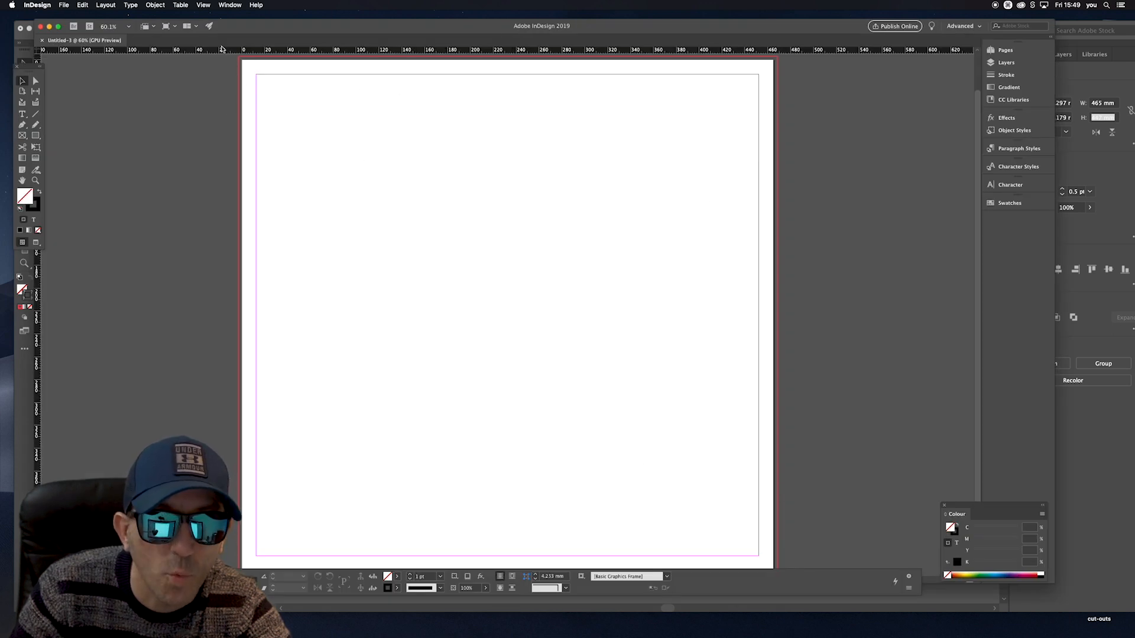
key(ctrl+Up)
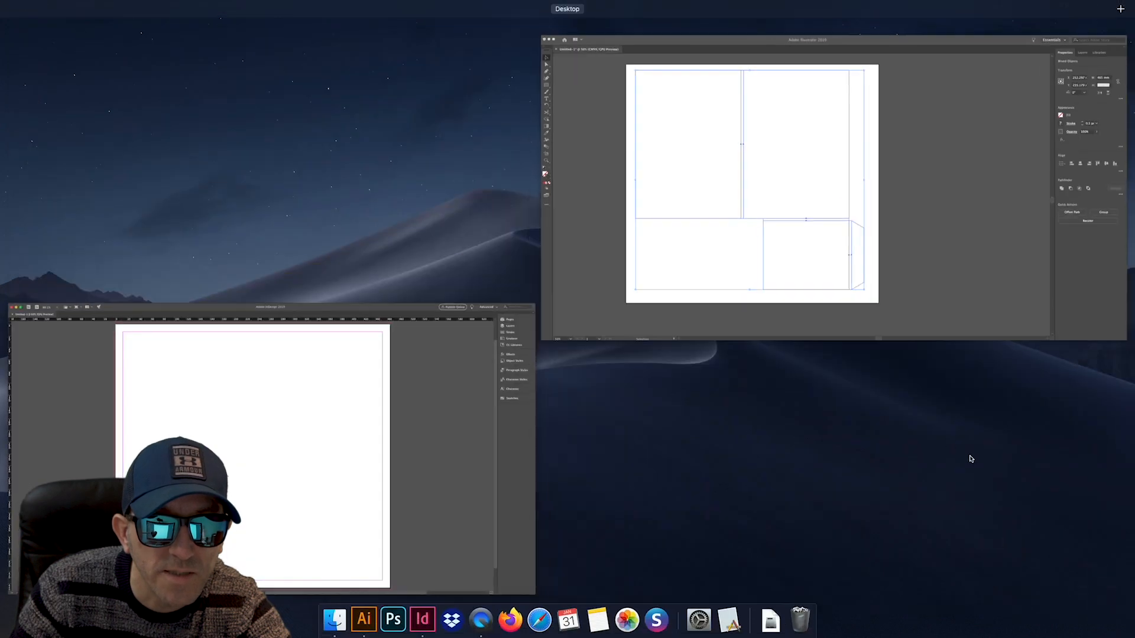
click(859, 241)
click(658, 212)
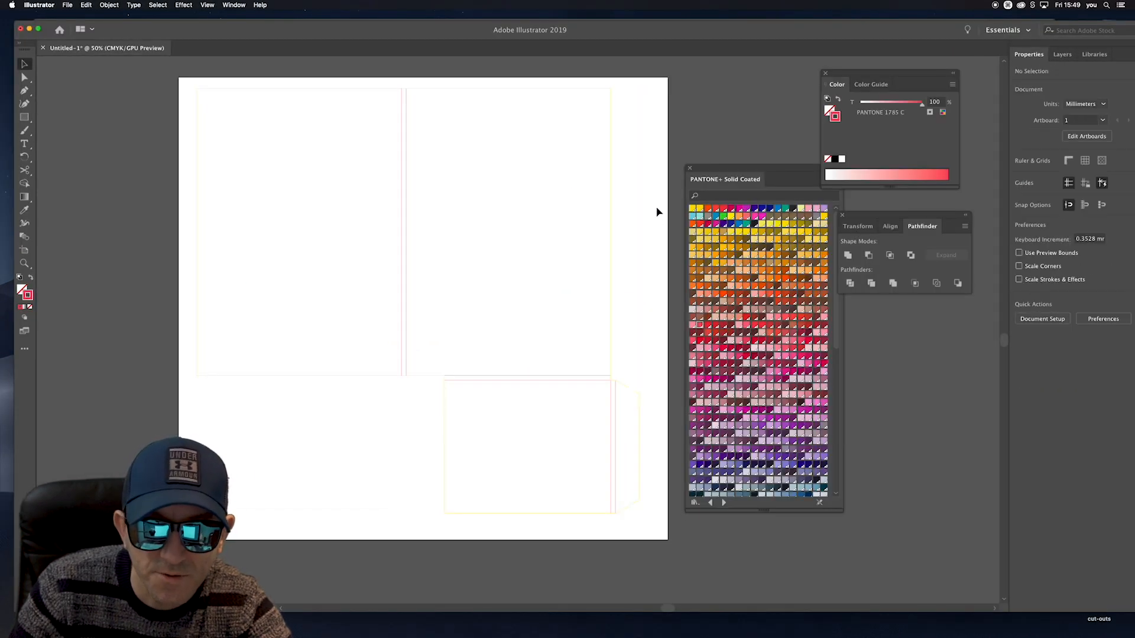
key(super+a)
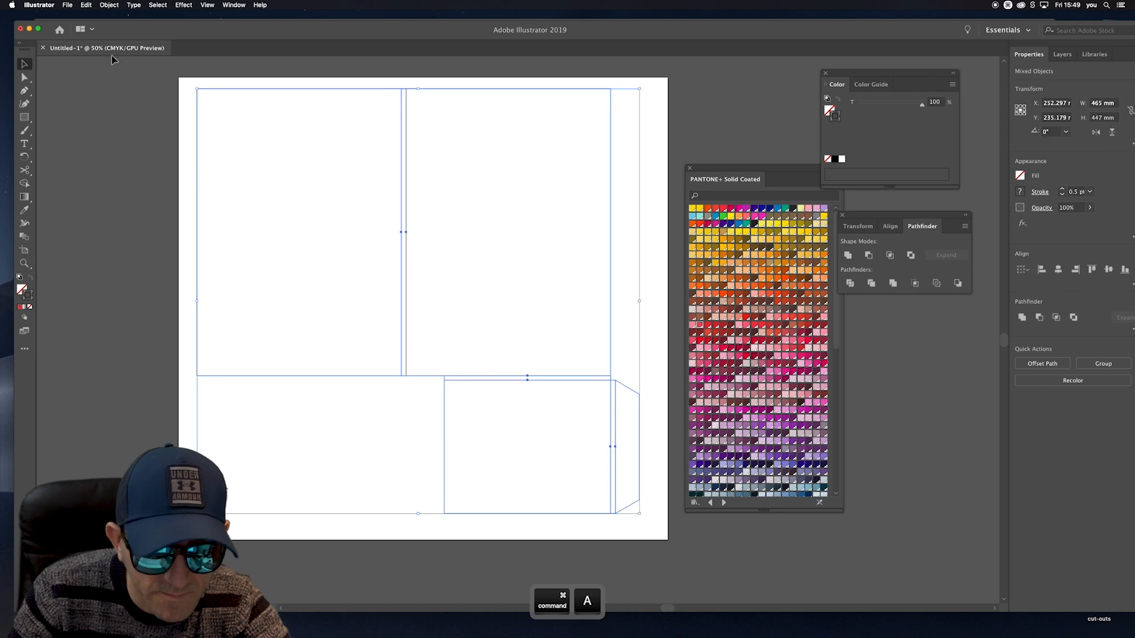
key(super+c)
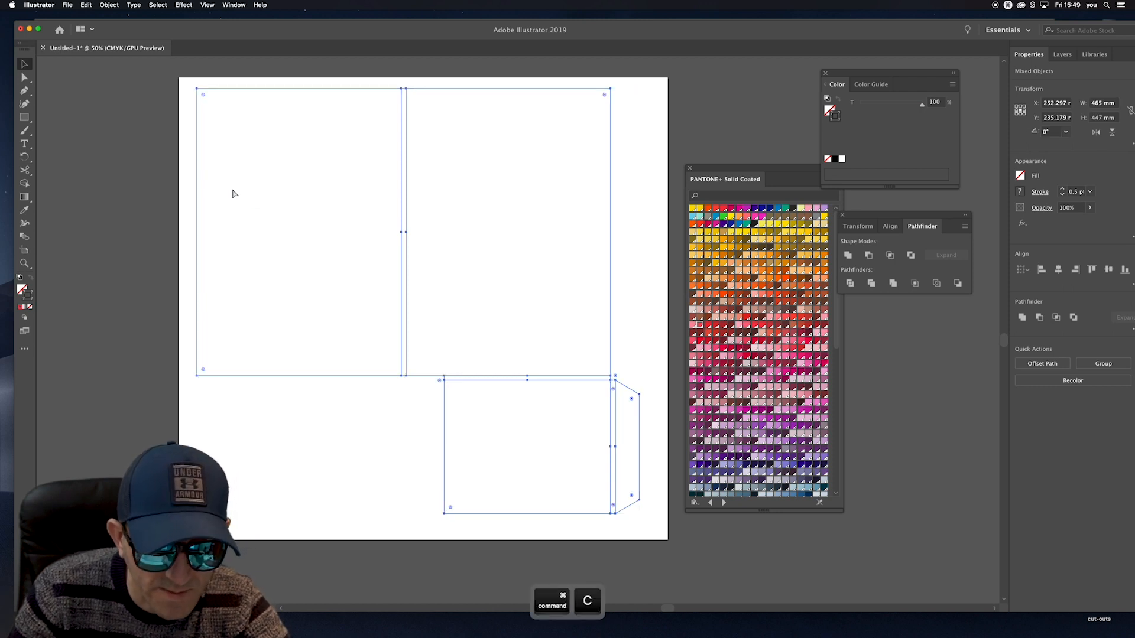
Switch to InDesign and paste the copied folder drawing onto the blank page.
key(ctrl+Up)
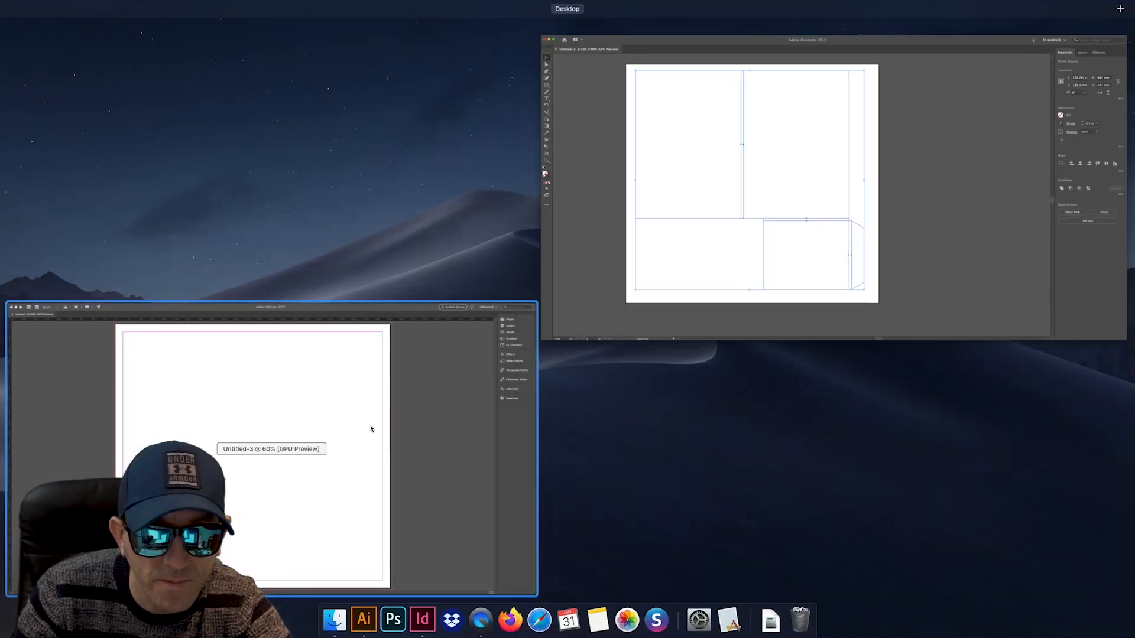
click(367, 431)
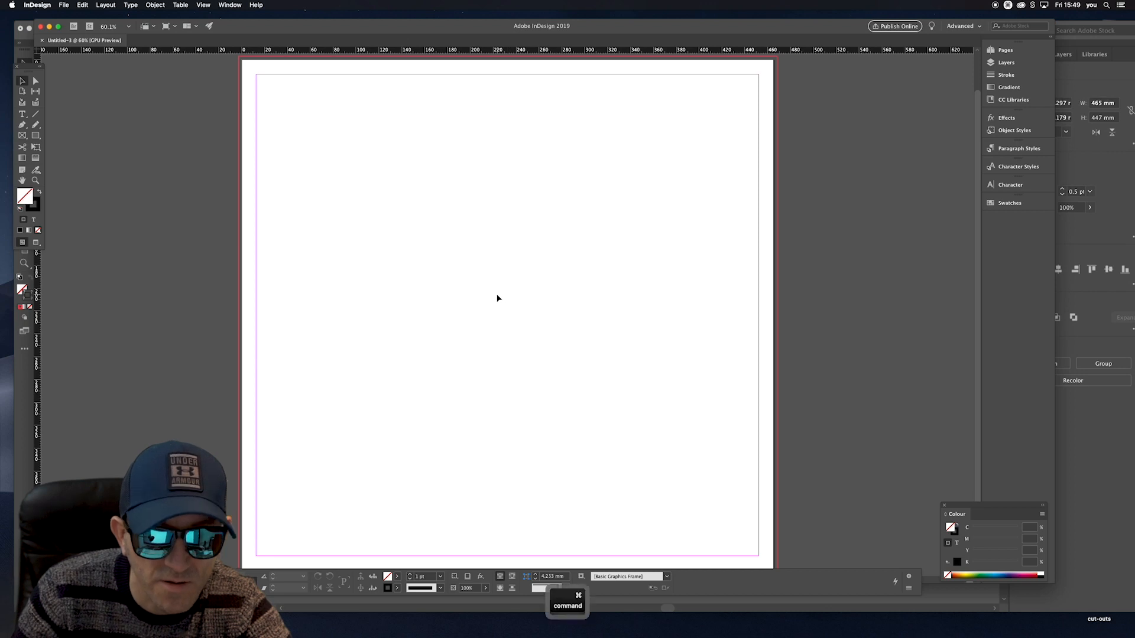
key(super+v)
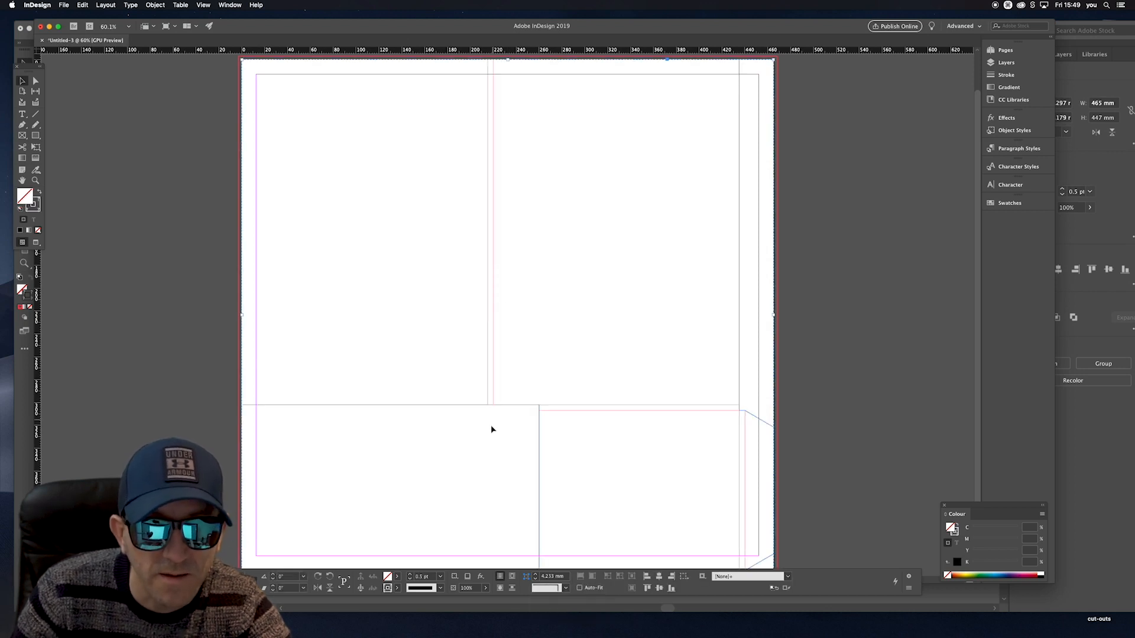
click(467, 455)
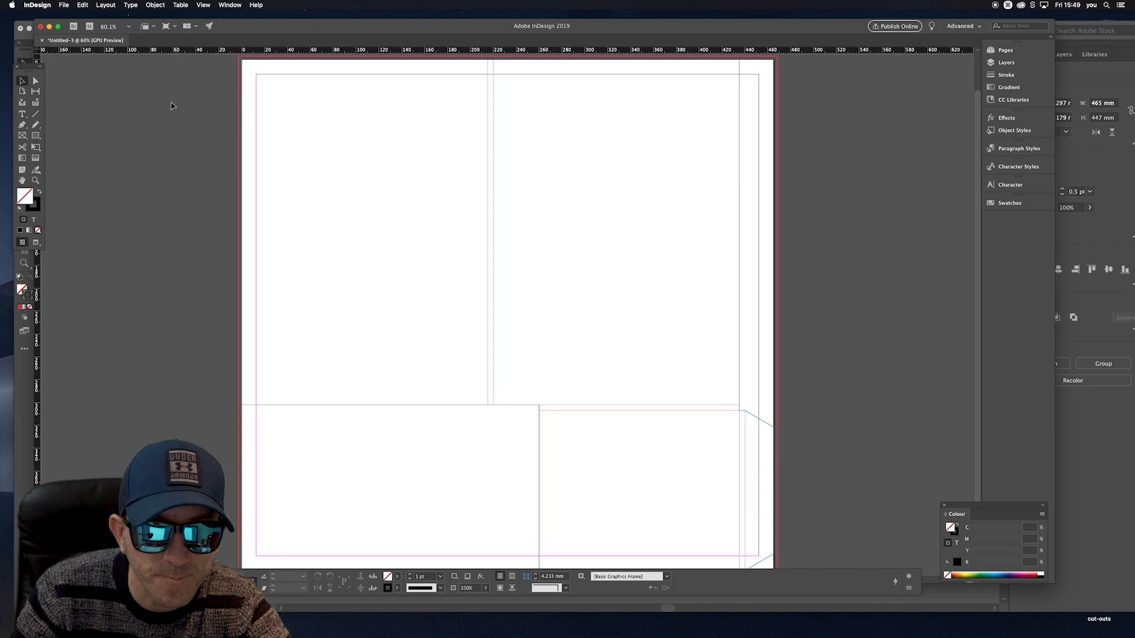
Check the pasted folder drawing in preview, then select it and adjust its position to line up with the page edges.
key(w)
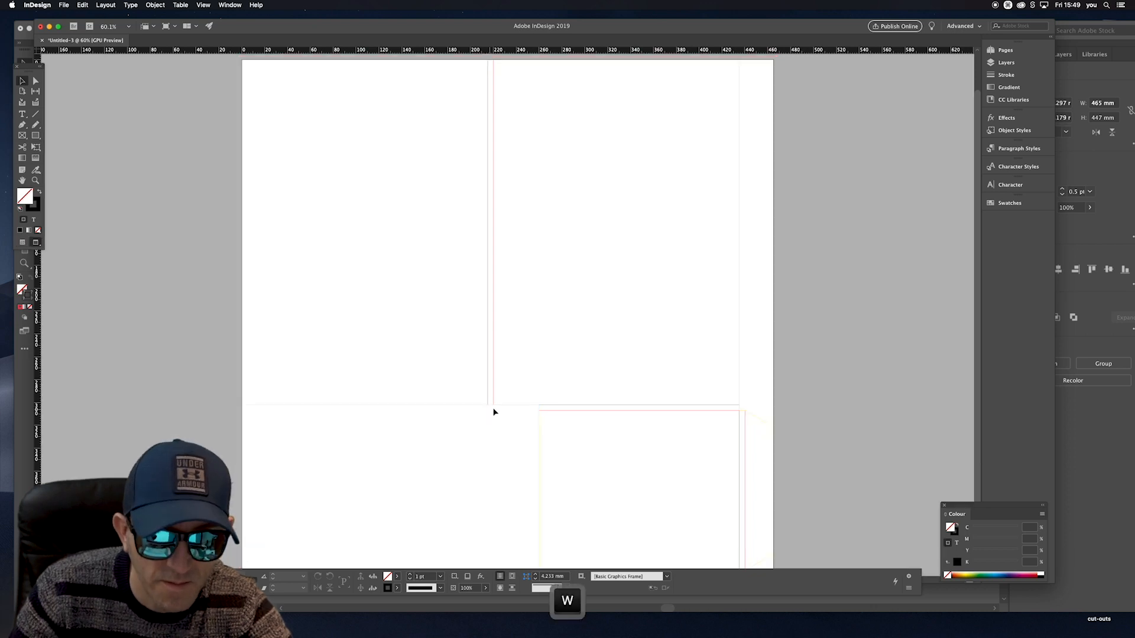
click(500, 409)
key(w)
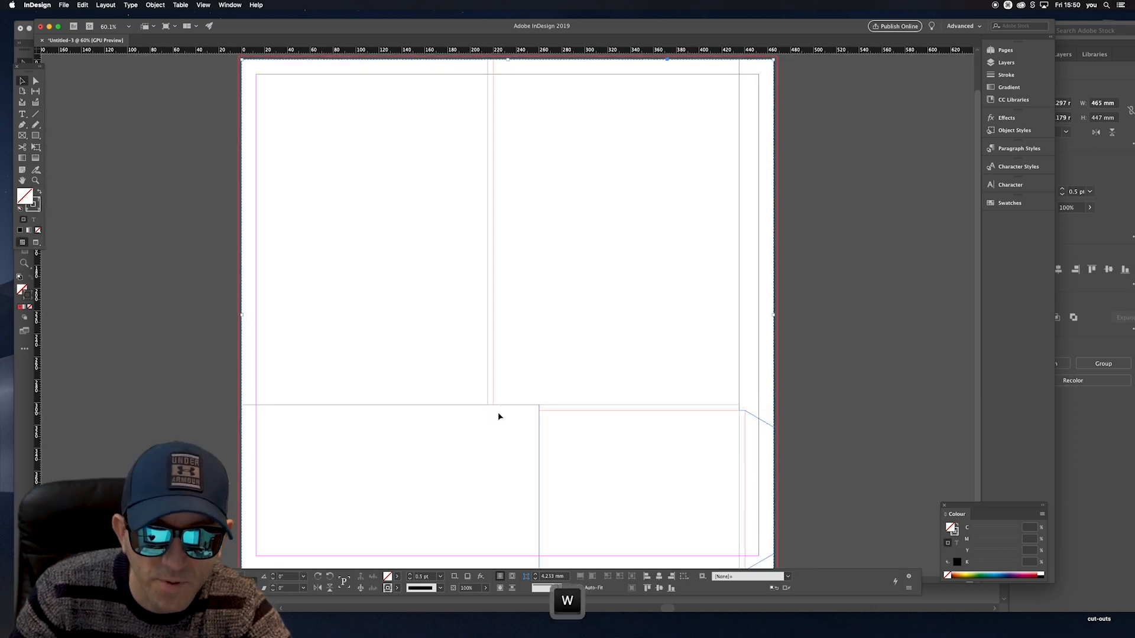
key(super+a)
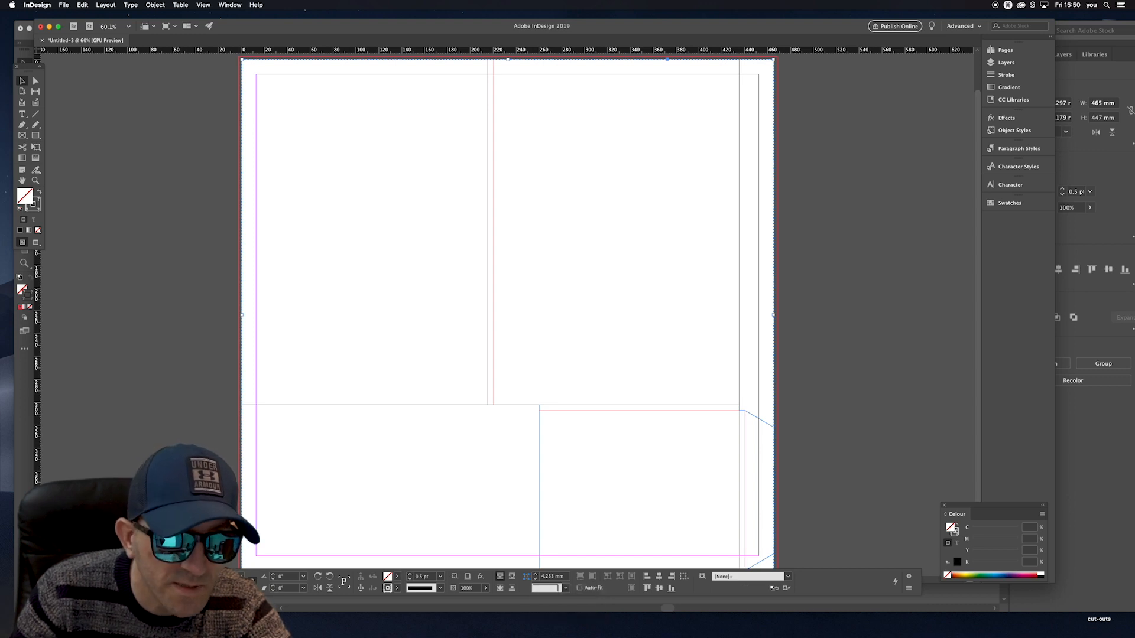
key(super+a)
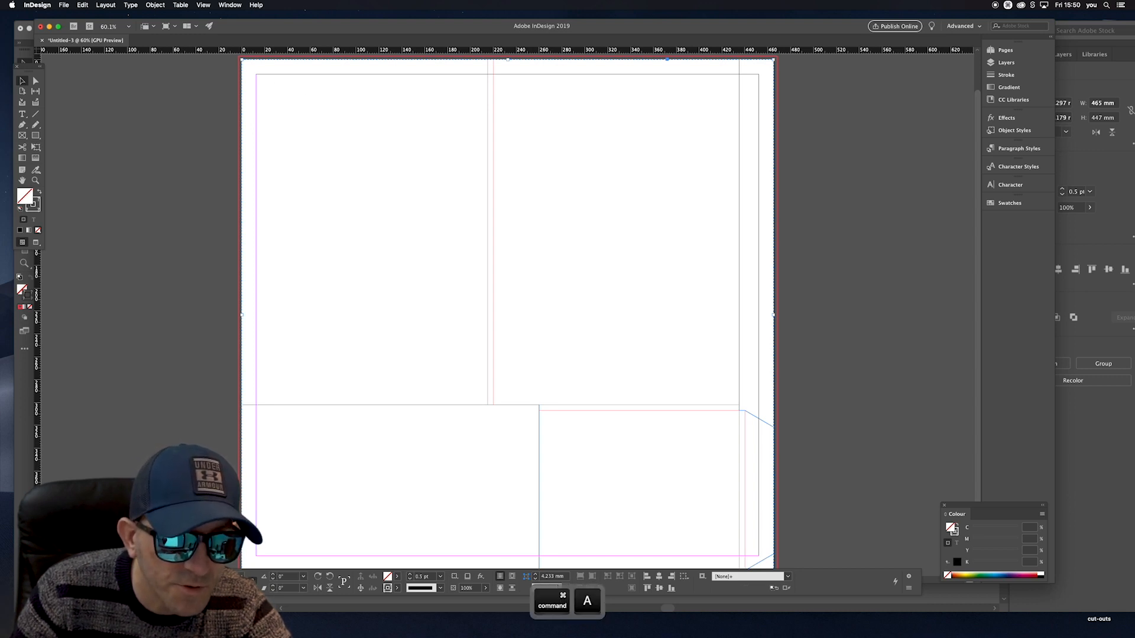
key(Tab)
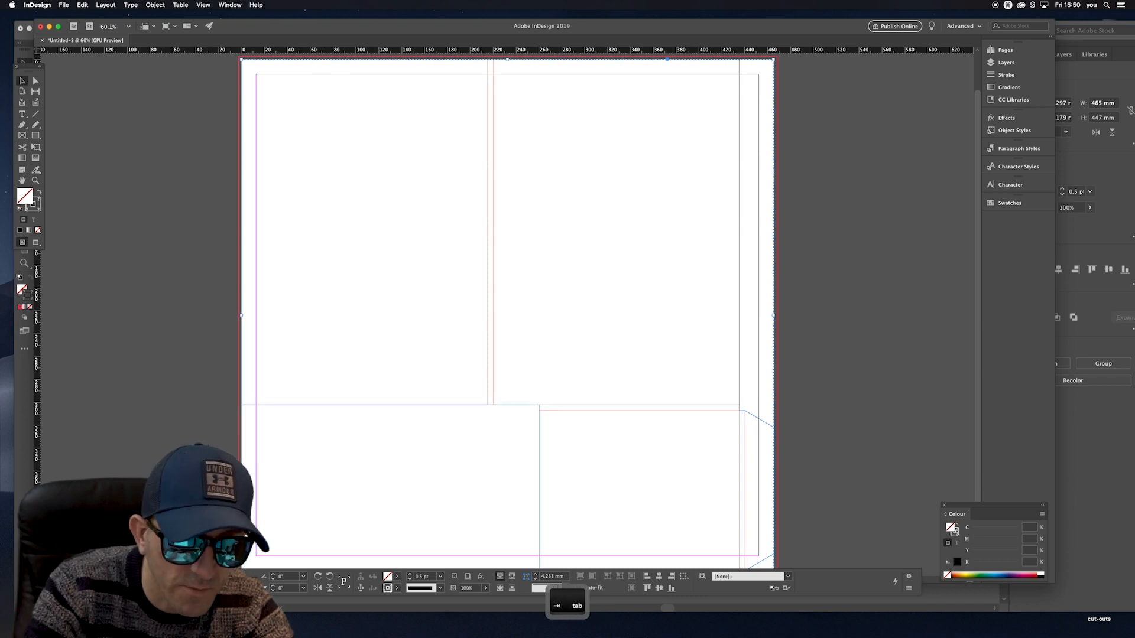
Deselect the drawing and view the whole page at 50% in preview mode.
click(347, 365)
alt+super+click(347, 365)
drag(452, 365, 188, 366)
key(w)
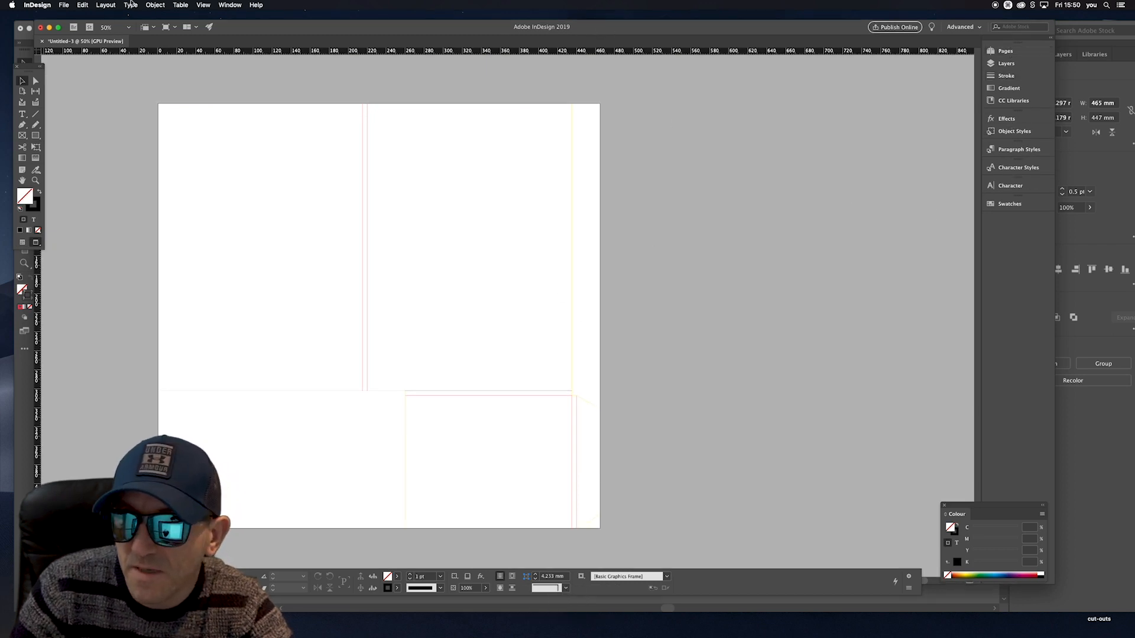
Display the document's colour swatches in a floating panel on the pasteboard, clear of the folder page.
click(230, 5)
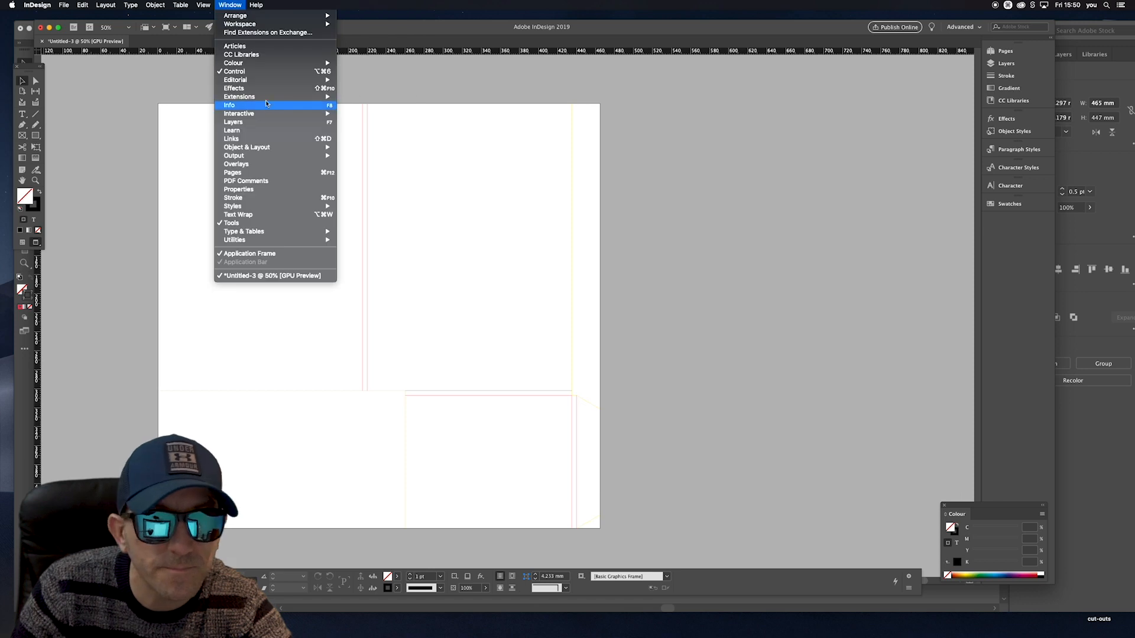
mouse_move(274, 79)
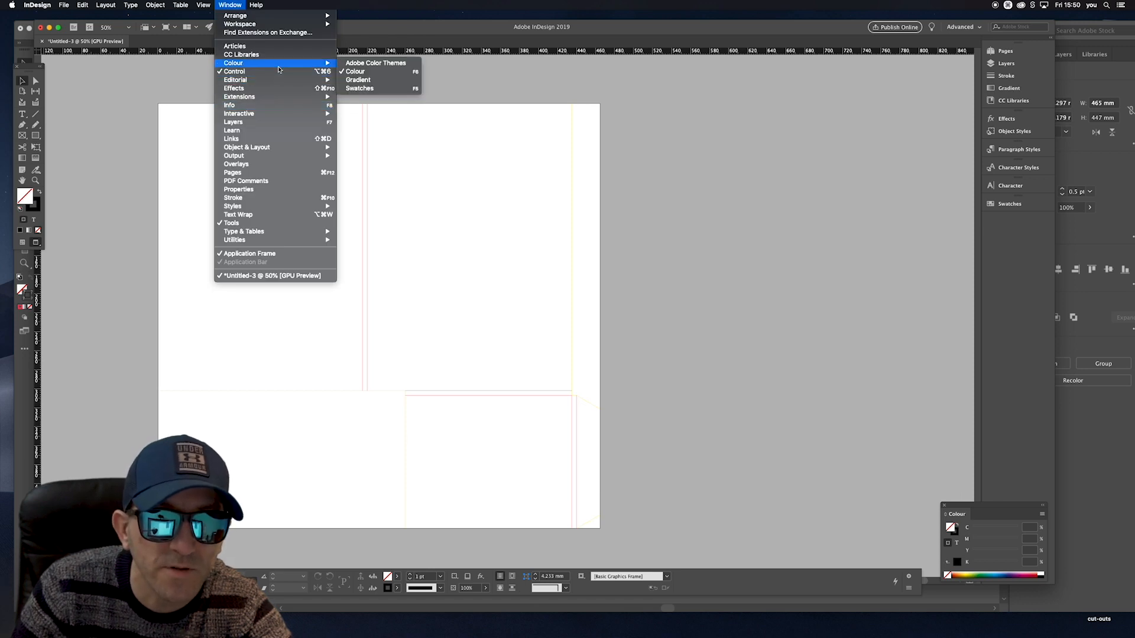
click(362, 88)
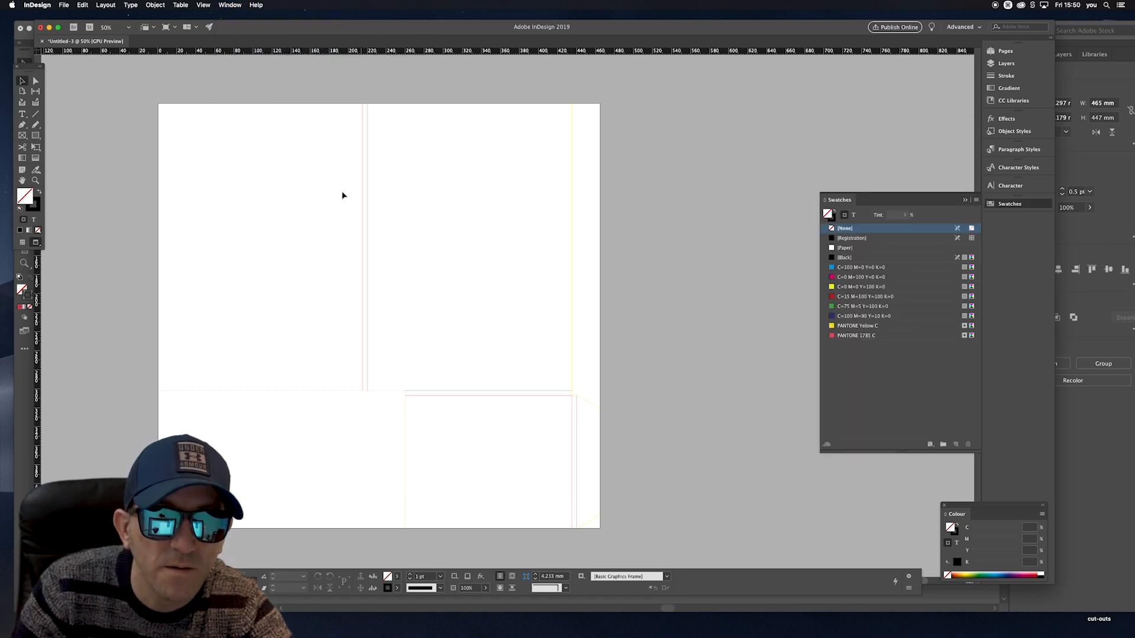
drag(885, 206, 633, 138)
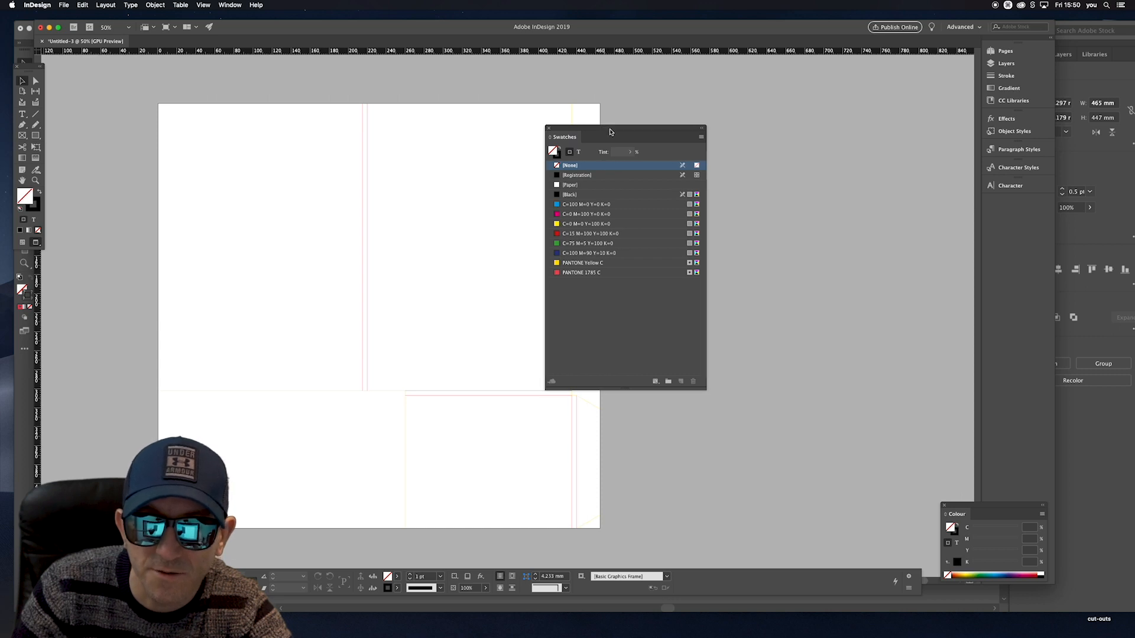
drag(608, 132, 794, 156)
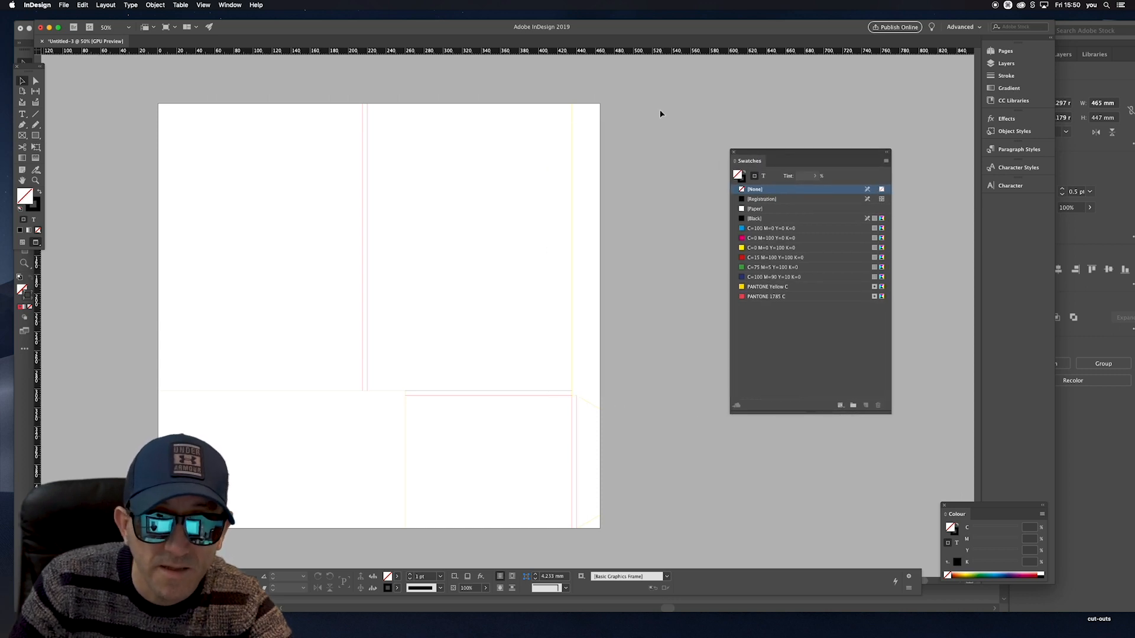